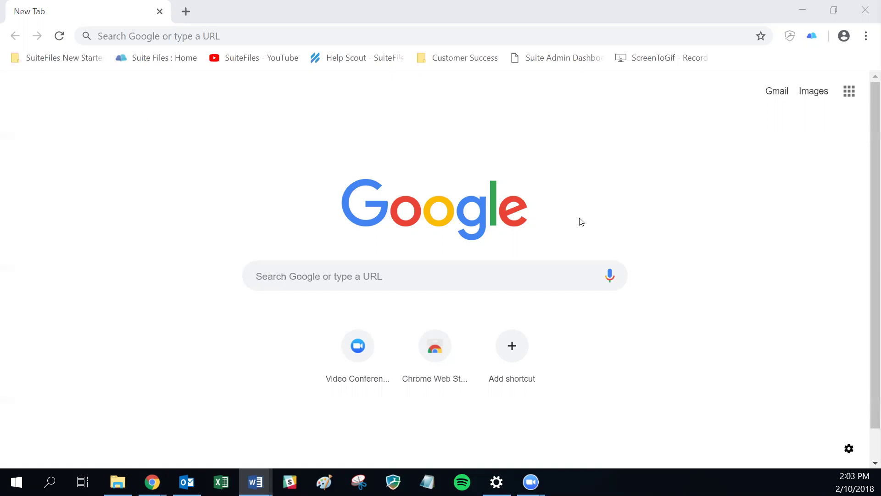
# - Visit the SuiteFiles YouTube channel, then close it, leaving two blank new tabs open
pyautogui.click(274, 56)
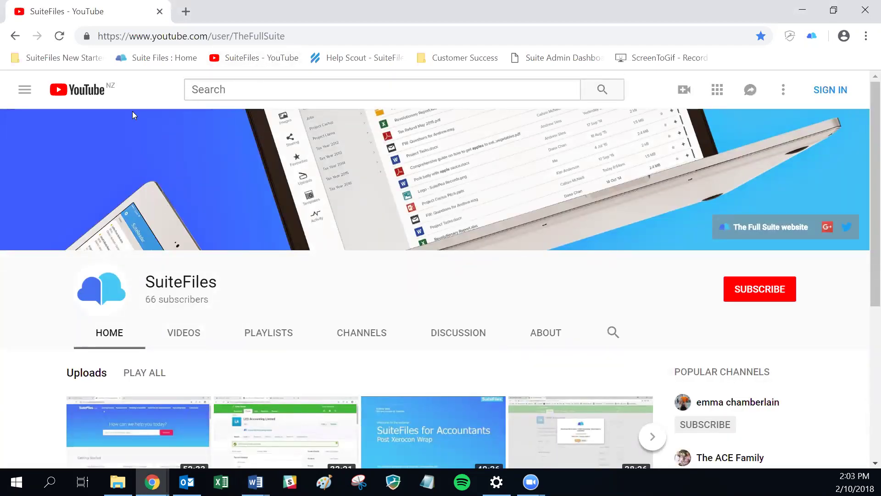
pyautogui.click(186, 11)
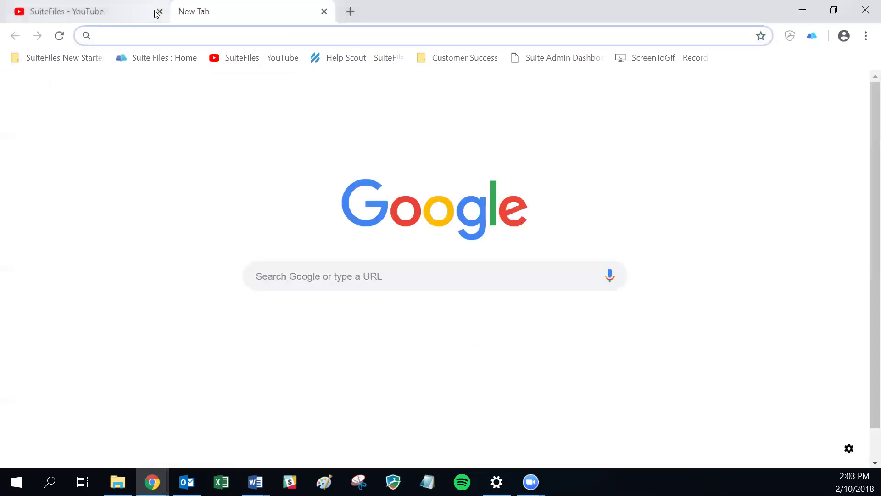
pyautogui.click(159, 12)
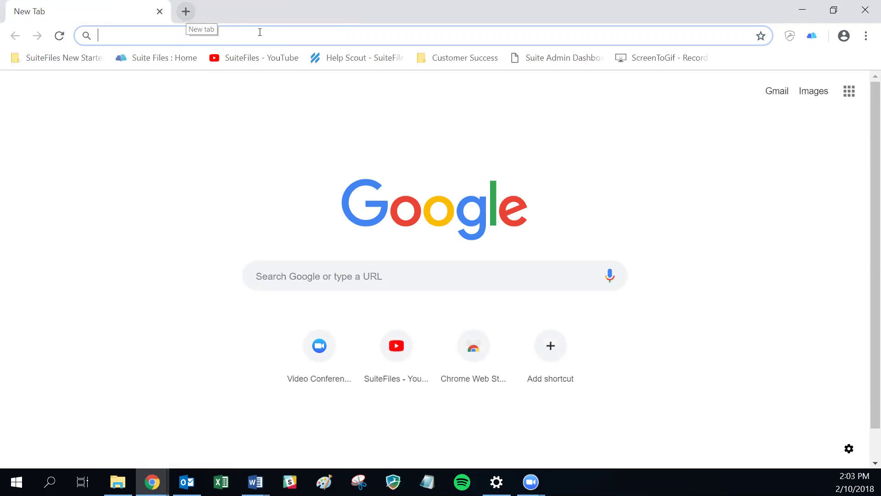
pyautogui.click(185, 13)
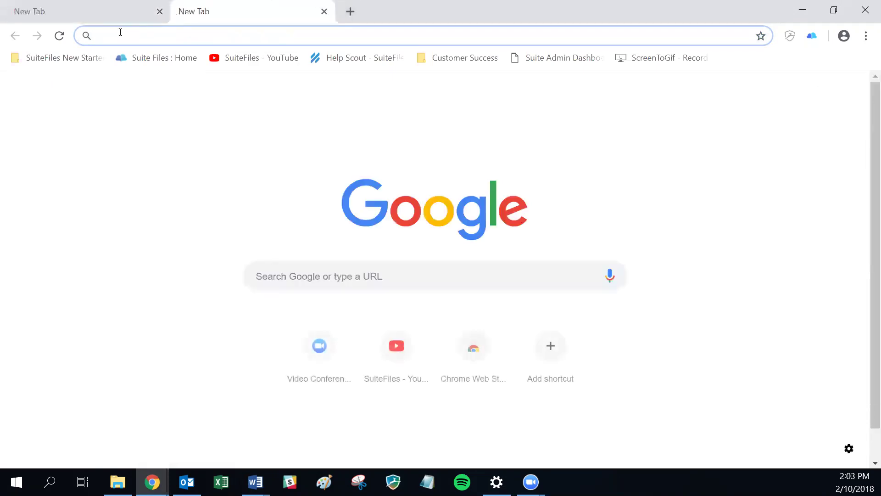
# - Go to suitehelp.suitefiles.com and scroll through the SuiteFiles 2018 Knowledge Base help categories
pyautogui.write('suitehelp')
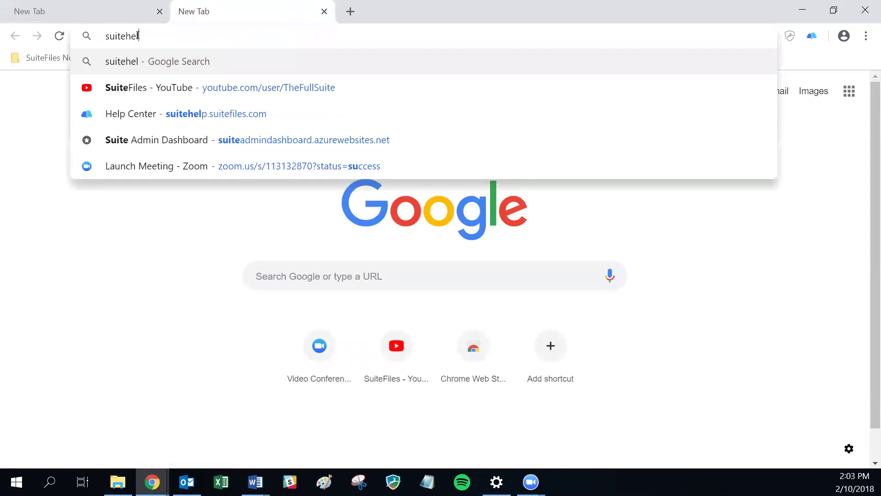
pyautogui.press('Return')
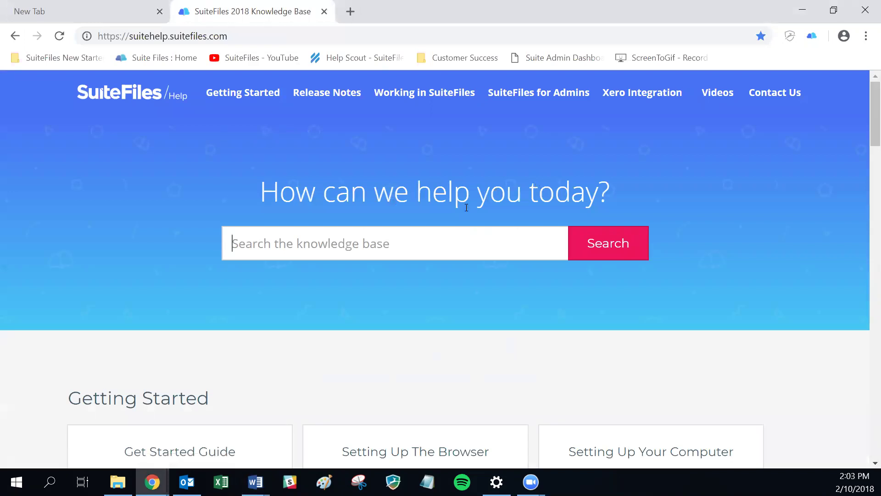
pyautogui.scroll(-4, 466, 211)
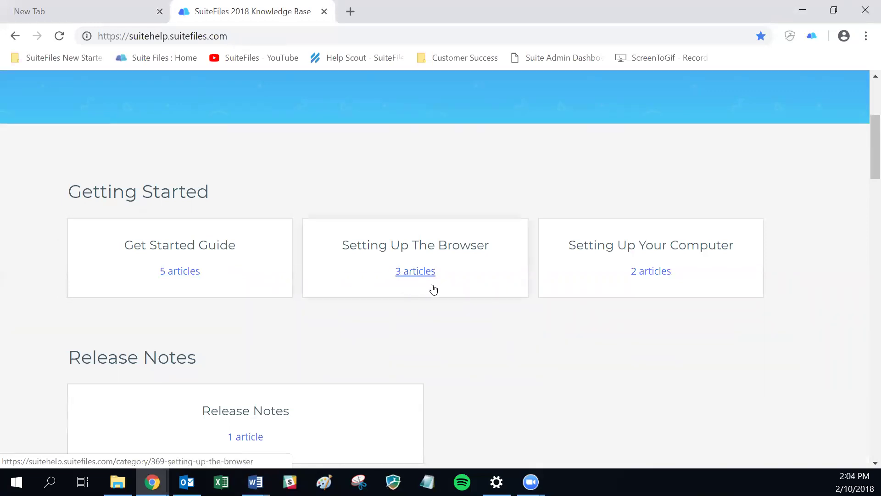
pyautogui.scroll(-5, 625, 297)
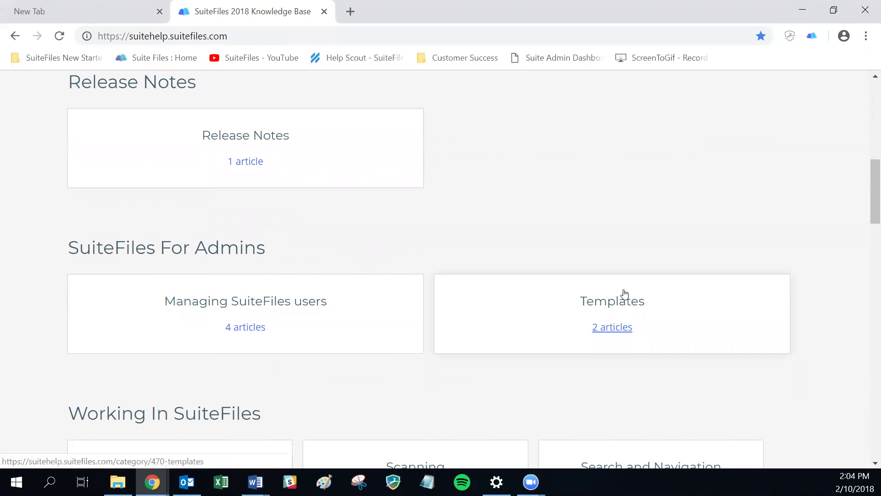
pyautogui.scroll(2, 472, 220)
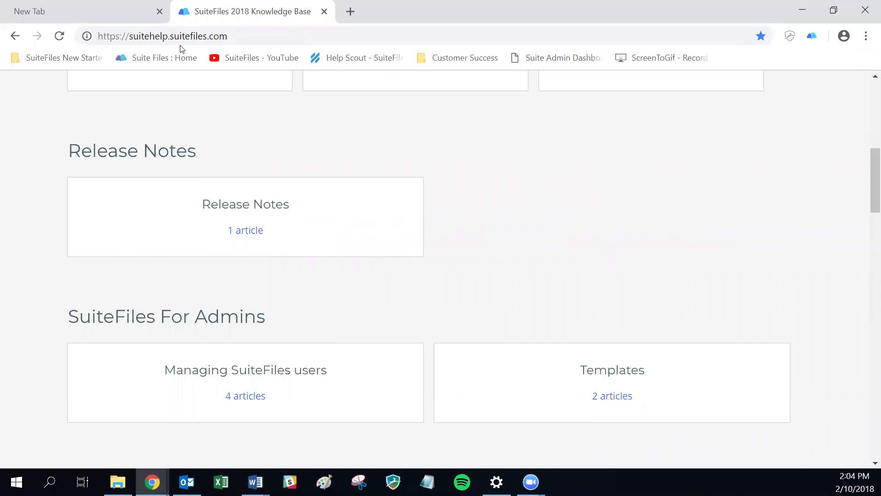
pyautogui.click(350, 12)
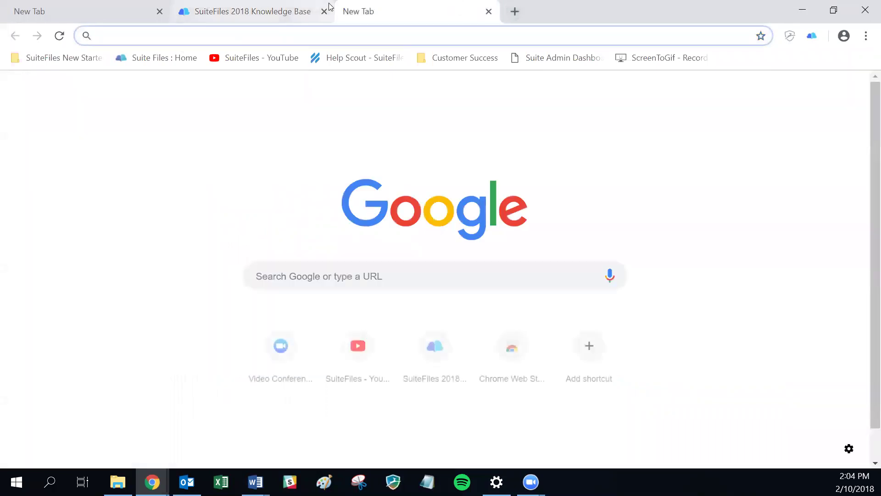
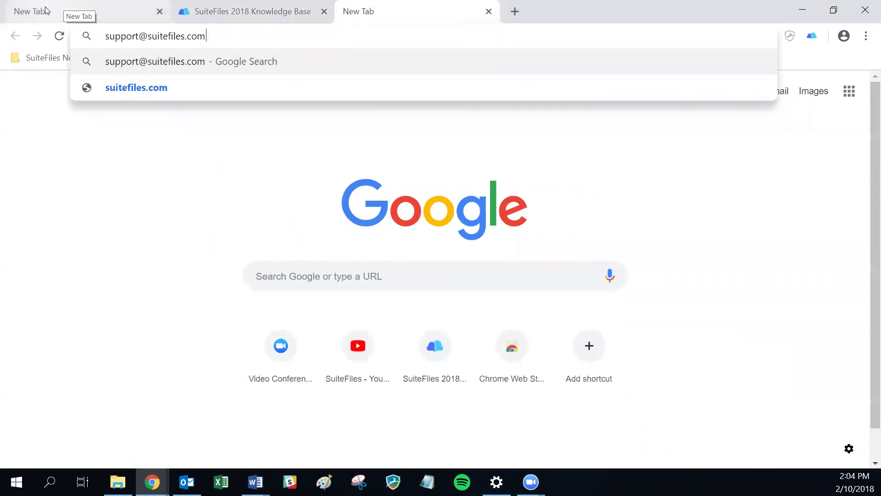
# - Enter the SuiteFiles support e-mail address in the new tab, then return to the first blank tab
pyautogui.click(54, 13)
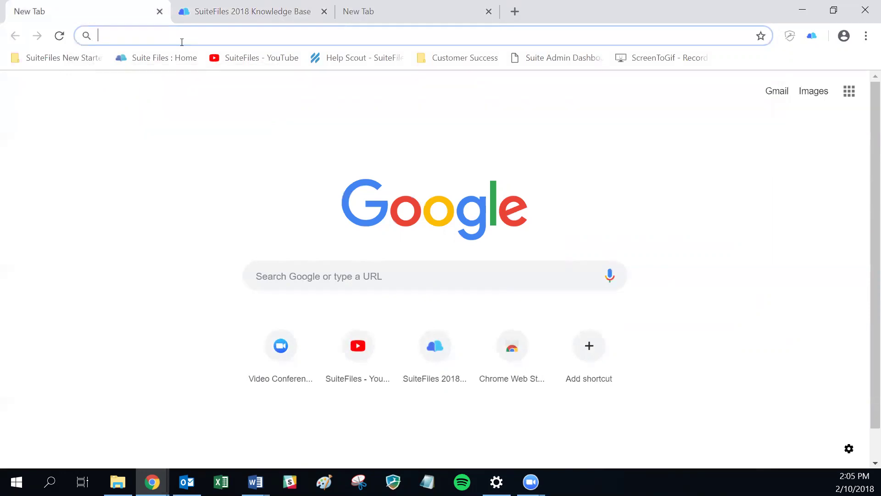
# - Go to demosuite.sharepoint.com to reach the Microsoft sign-in page
pyautogui.write('demos')
pyautogui.write('ei')
pyautogui.press('BackSpace')
pyautogui.press('BackSpace')
pyautogui.write('uite')
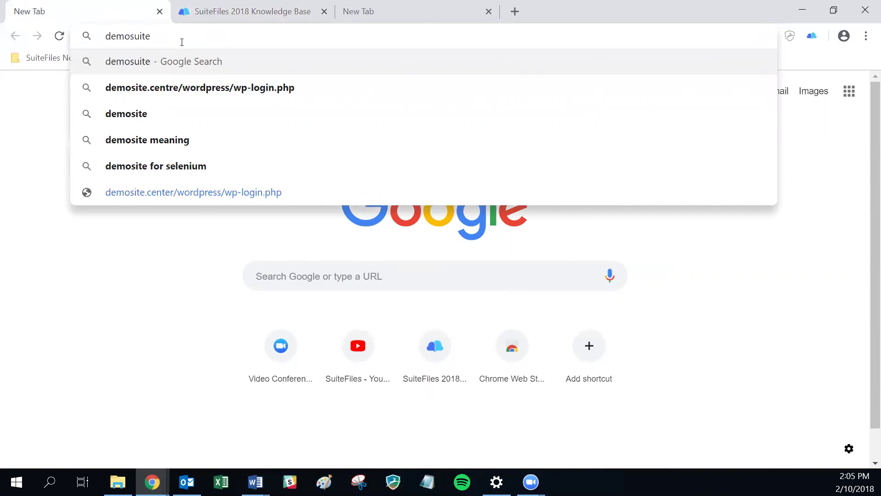
pyautogui.write('.shareport')
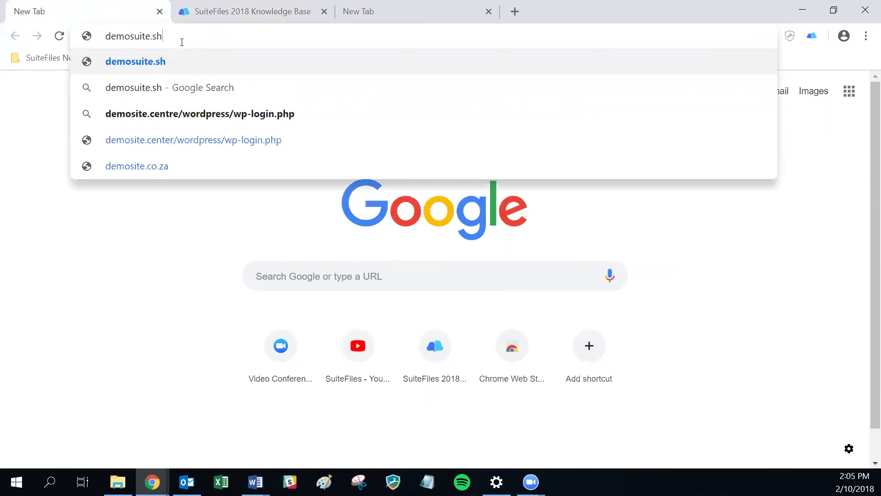
pyautogui.press('BackSpace')
pyautogui.press('BackSpace')
pyautogui.write('int.com')
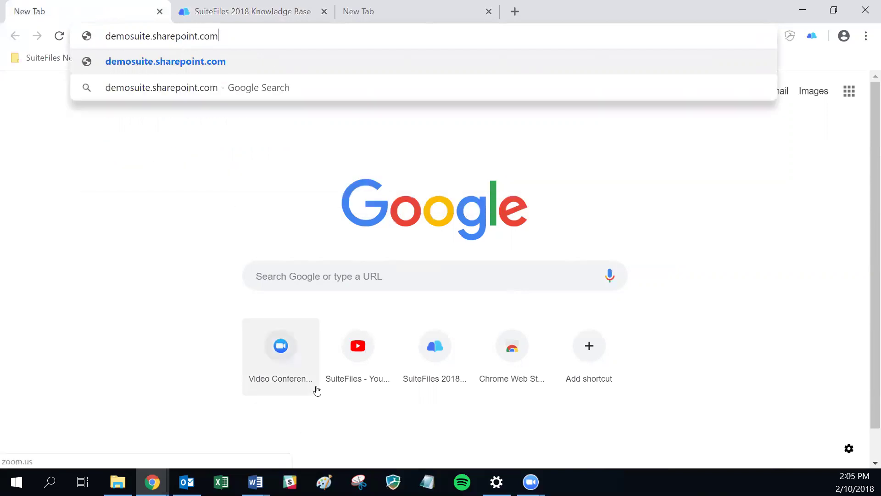
pyautogui.press('Return')
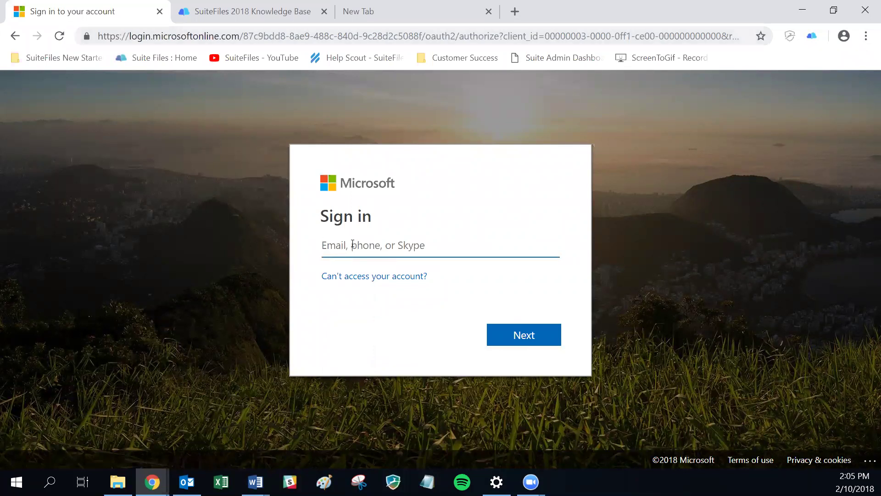
# - Dismiss the password manager prompt and submit the demo account's e-mail address
pyautogui.click(389, 245)
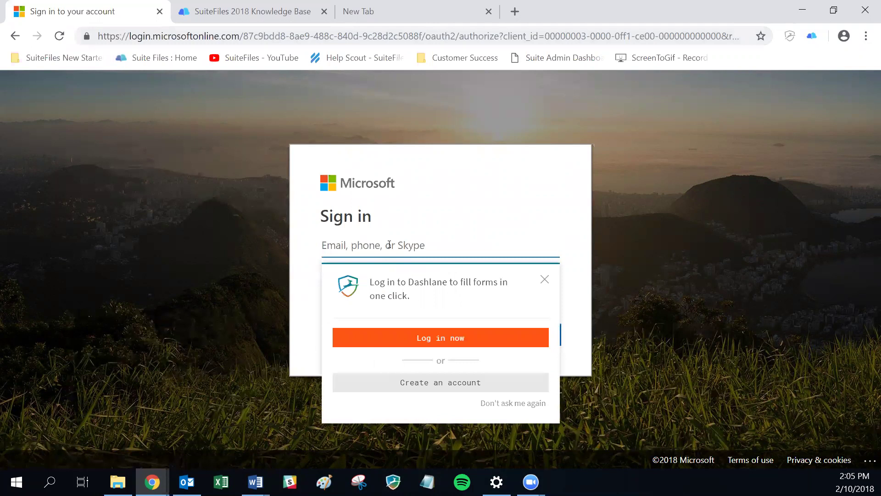
pyautogui.click(544, 280)
pyautogui.click(371, 257)
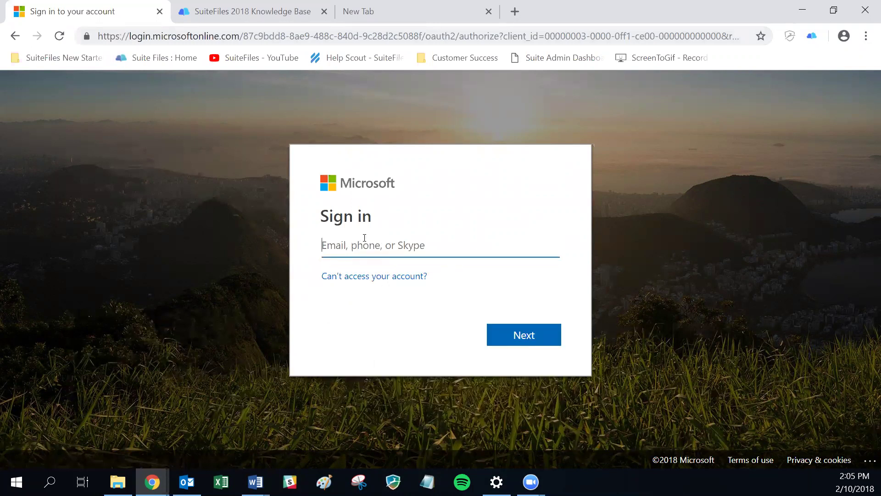
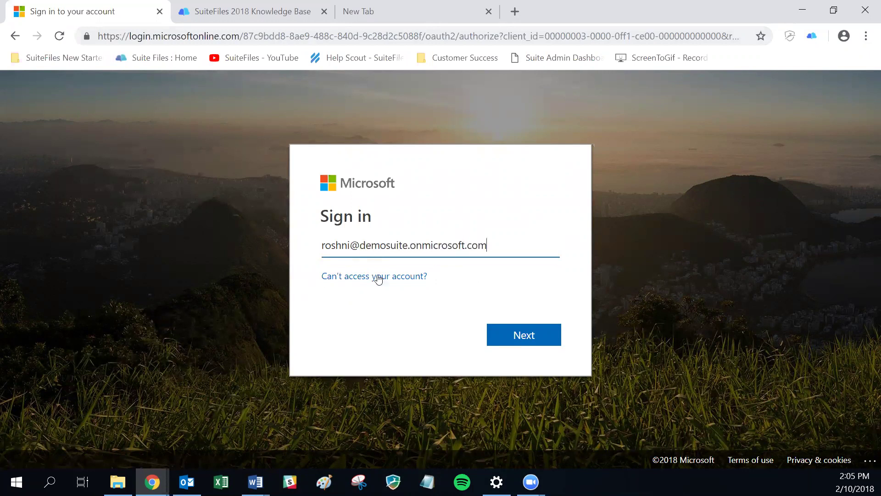
pyautogui.click(516, 338)
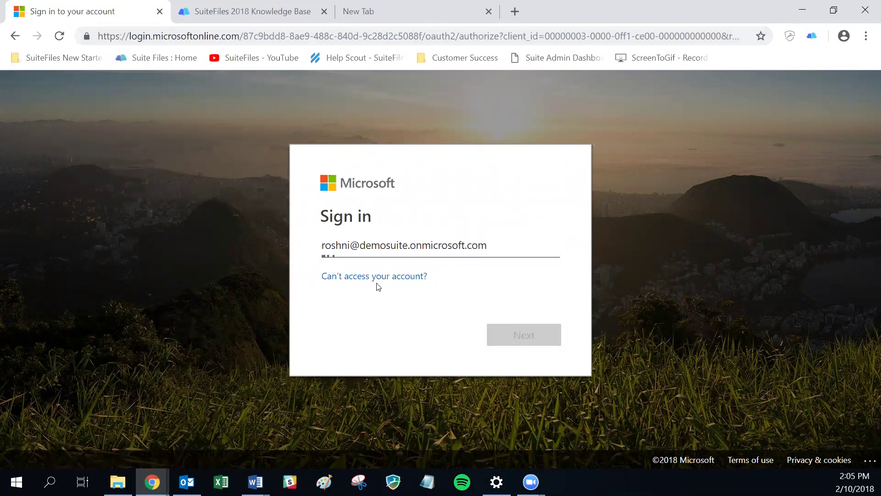
# - Enter the account password, sign in, and decline staying signed in
pyautogui.write('•••')
pyautogui.write('••••')
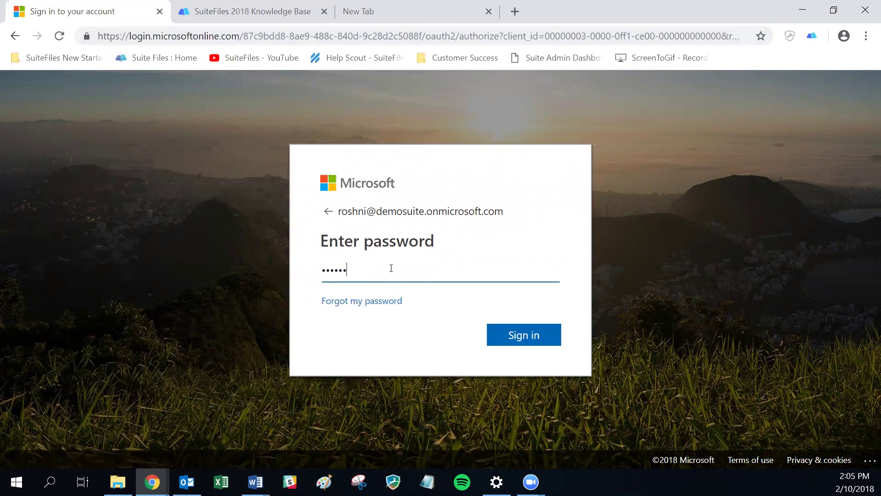
pyautogui.click(523, 335)
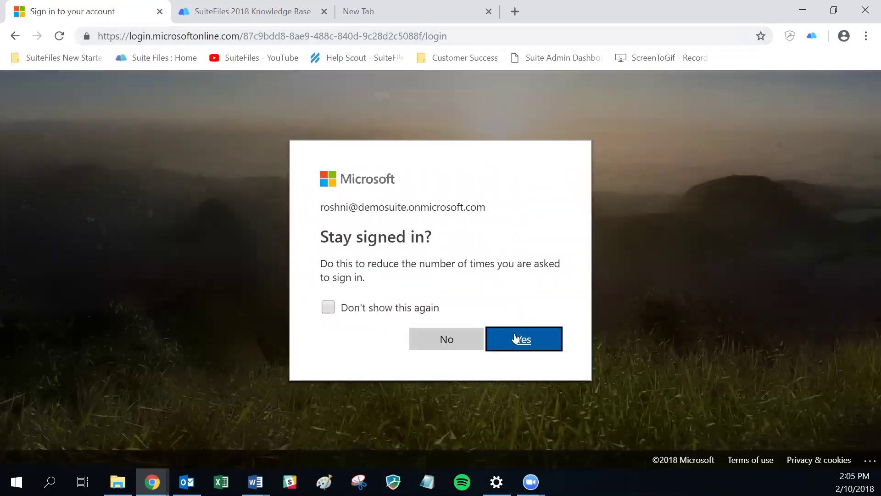
pyautogui.click(436, 338)
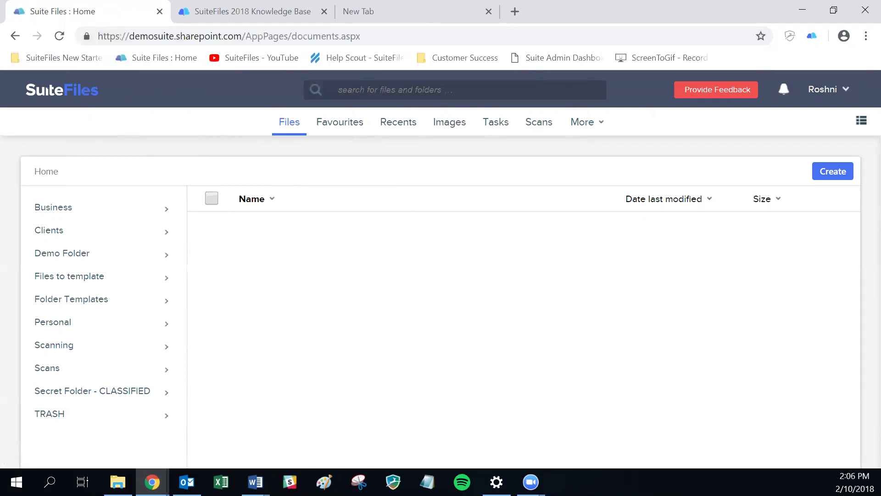
# - Show the four starred files on the Favourites page
pyautogui.hotkey('alt', 'Tab')
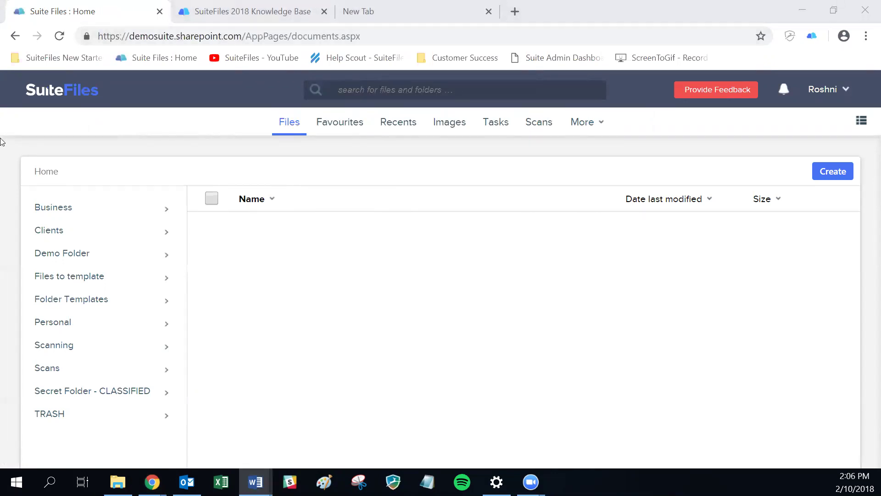
pyautogui.click(83, 216)
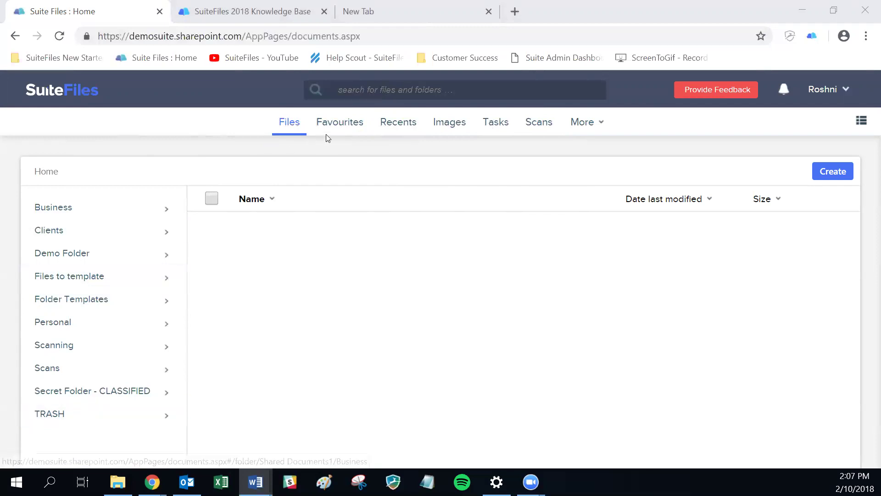
pyautogui.click(342, 126)
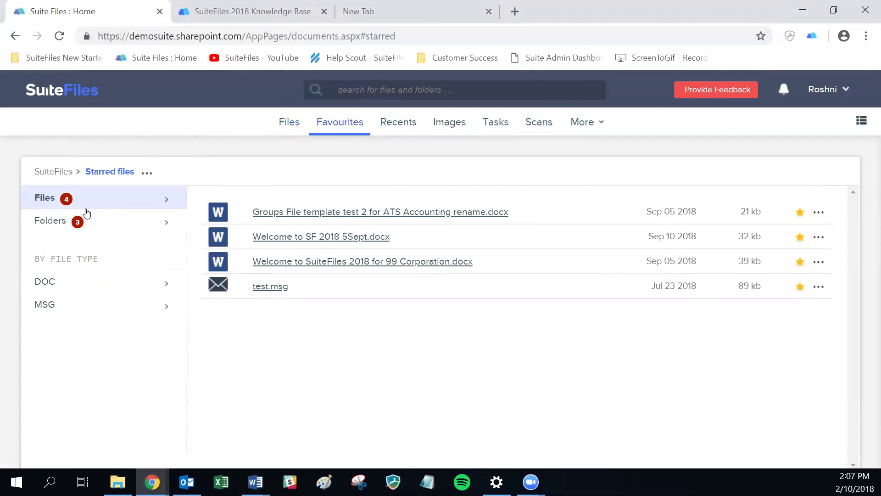
# - Review the starred folders, then the starred files, before opening the Recents file list
pyautogui.click(62, 229)
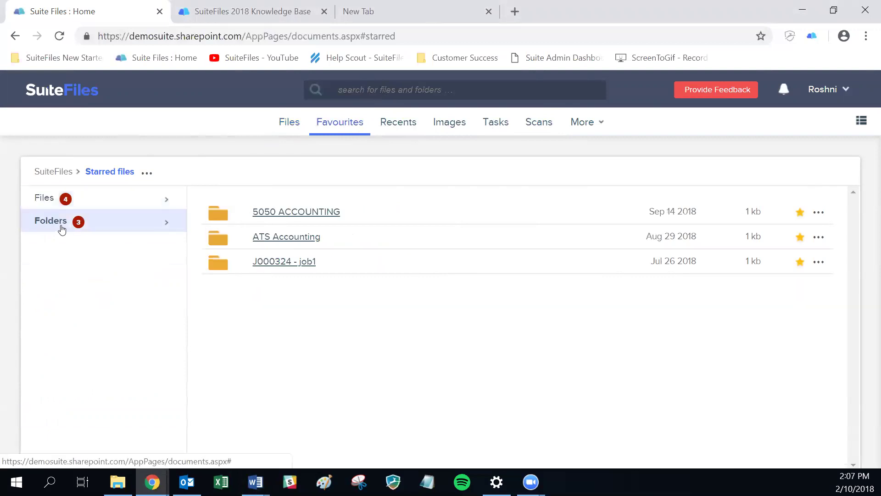
pyautogui.click(49, 200)
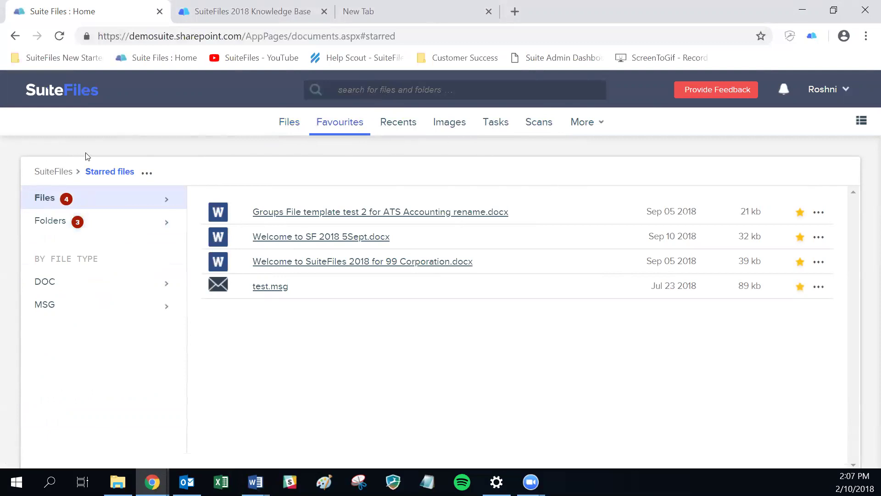
pyautogui.click(404, 124)
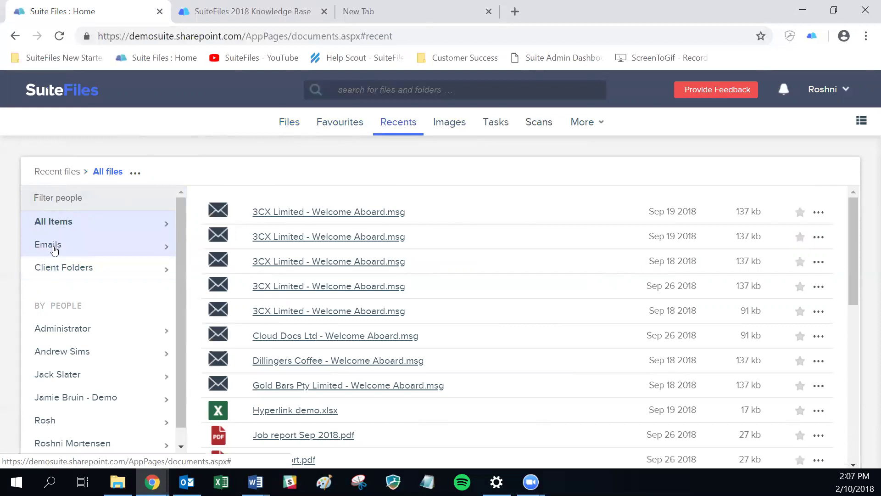
# - Filter recent files to emails, then to one person's files, and open the Images search
pyautogui.click(54, 248)
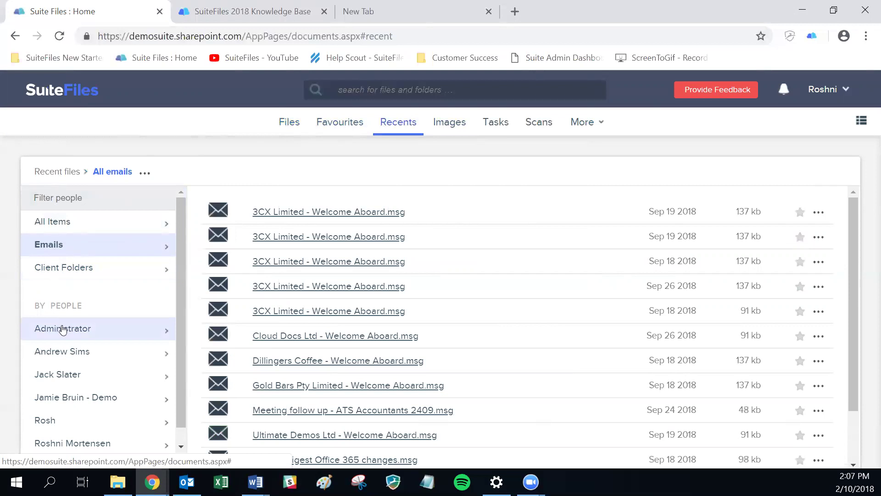
pyautogui.scroll(-1, 62, 331)
pyautogui.click(74, 430)
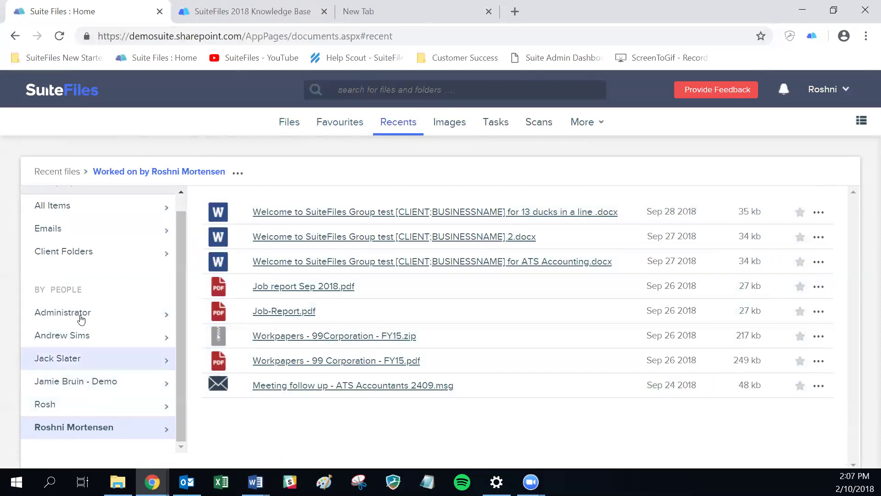
pyautogui.click(449, 128)
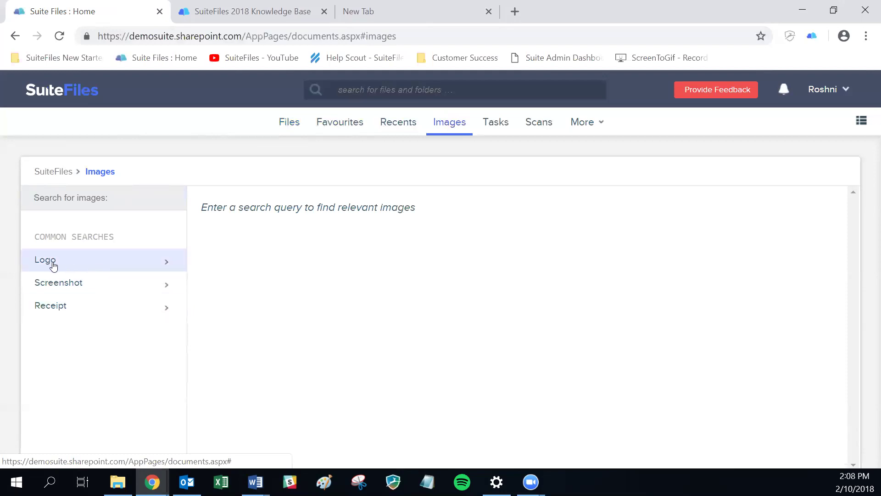
# - Run the Logo, Screenshot and Receipt image searches, then open the Tasks shared-files inbox
pyautogui.click(74, 262)
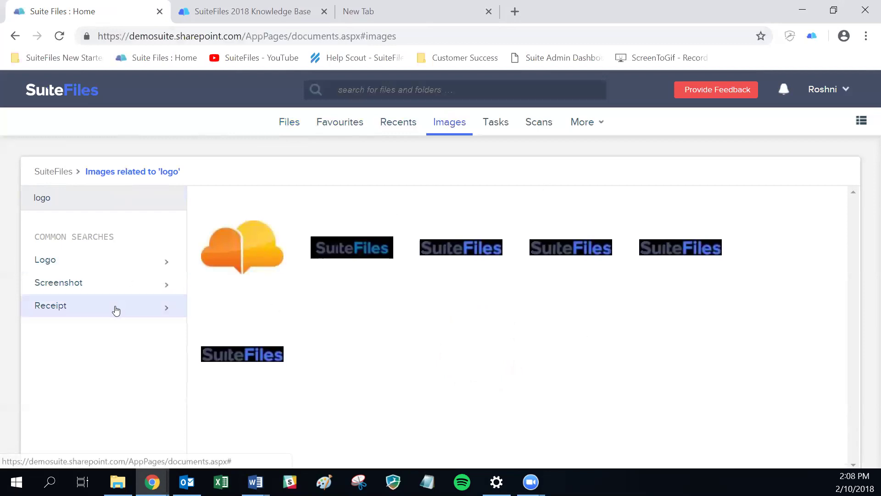
pyautogui.click(102, 289)
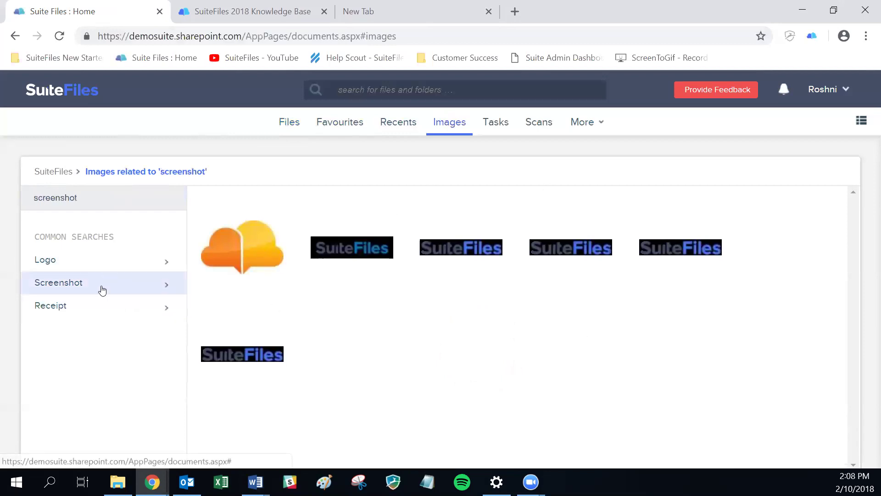
pyautogui.click(95, 312)
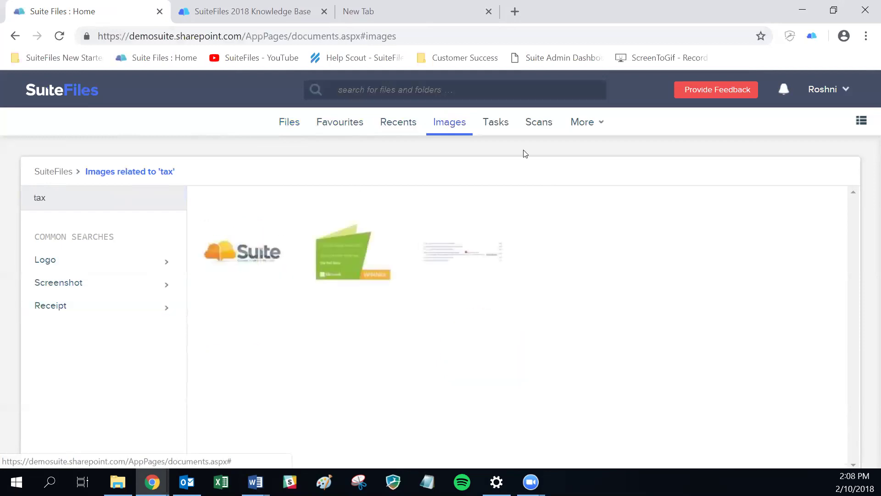
pyautogui.click(496, 122)
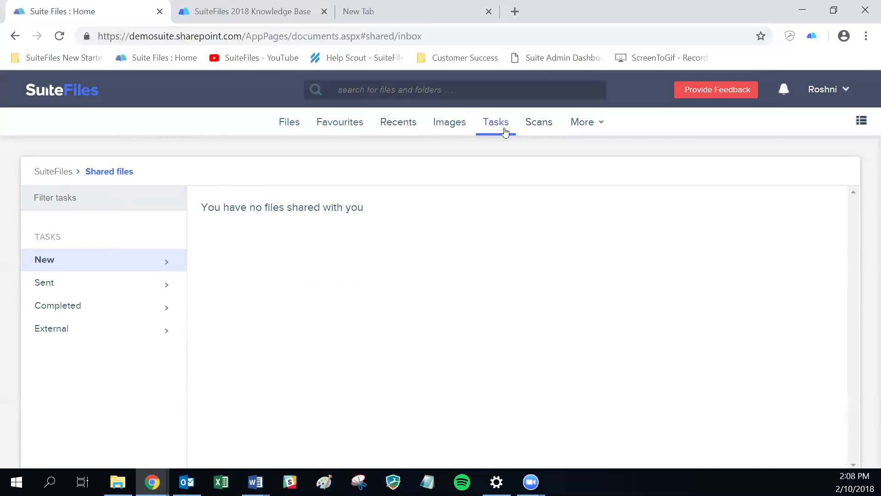
# - Open Scans and uploads to see the two Aug 28 2018 scanned documents awaiting filing
pyautogui.click(535, 130)
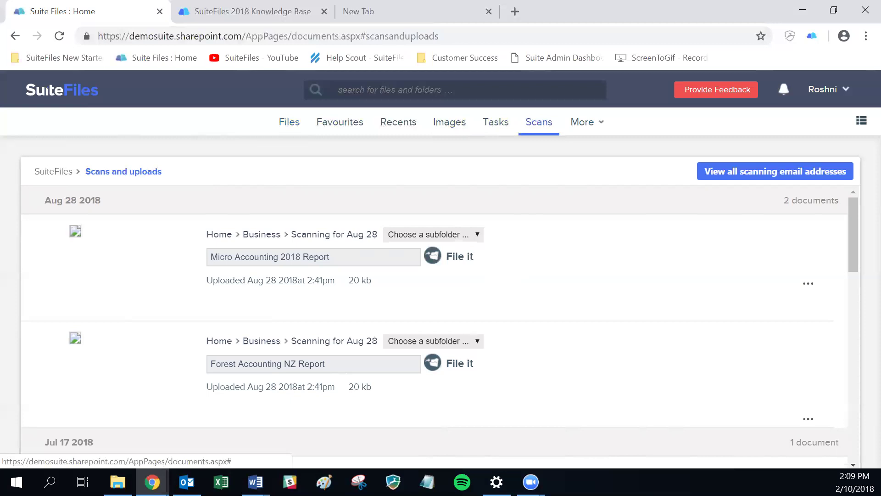
# - Open the More dropdown in the top navigation to reveal the user, template and recycle bin options
pyautogui.click(255, 482)
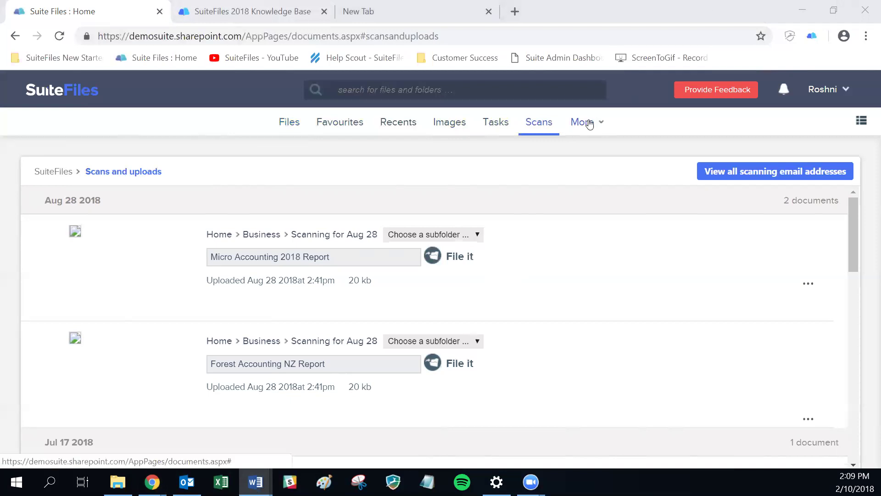
pyautogui.click(589, 124)
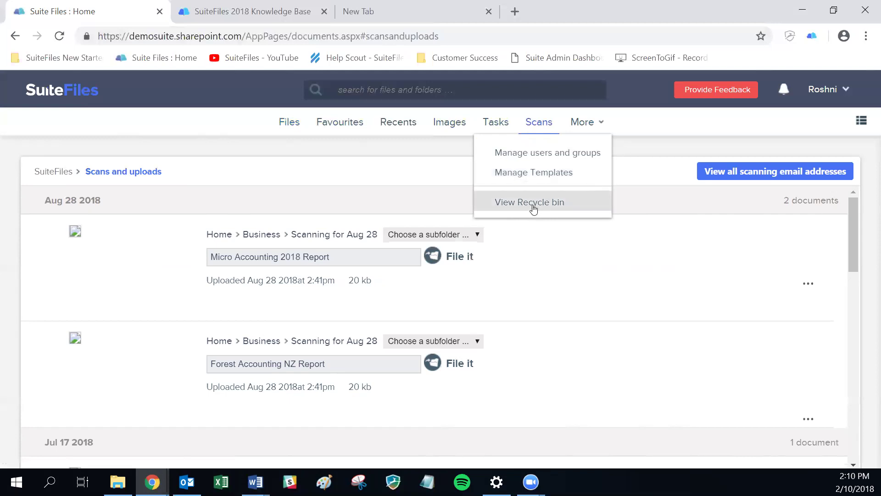
# - Open the recycle bin and zoom out so the Restore column is visible
pyautogui.click(531, 206)
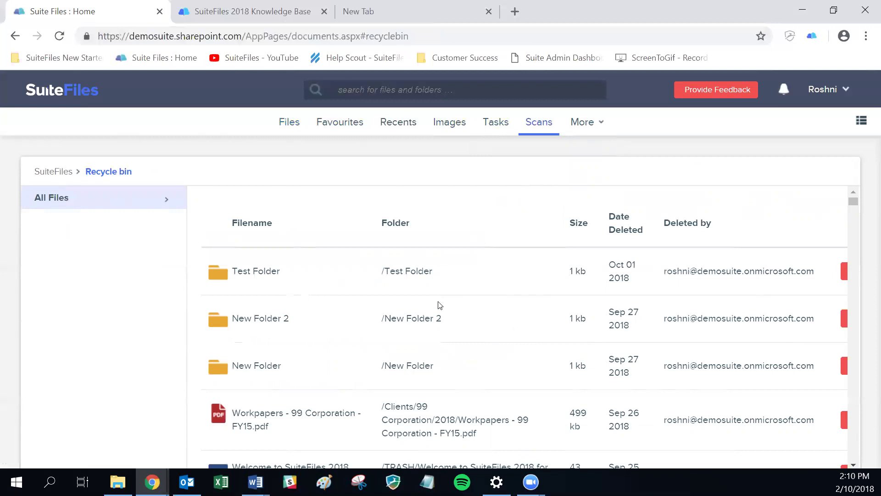
pyautogui.scroll(-1, 482, 307)
pyautogui.scroll(-3, 484, 308)
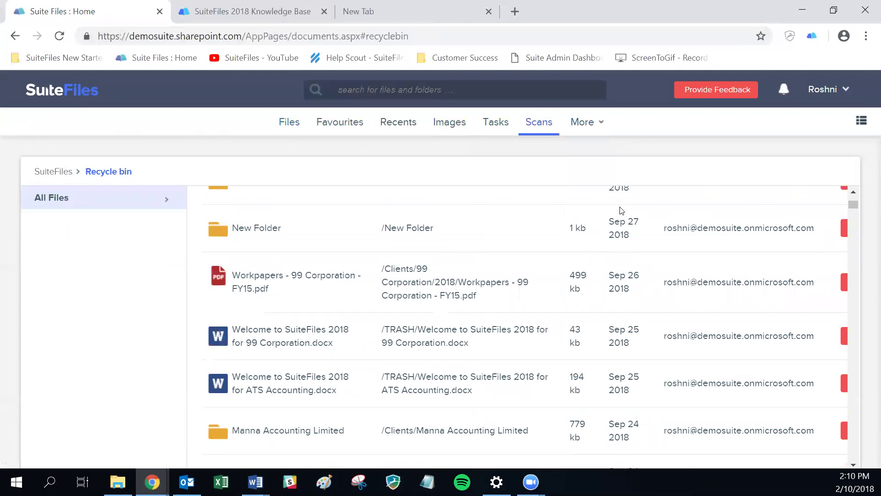
pyautogui.hotkey('ctrl', '-')
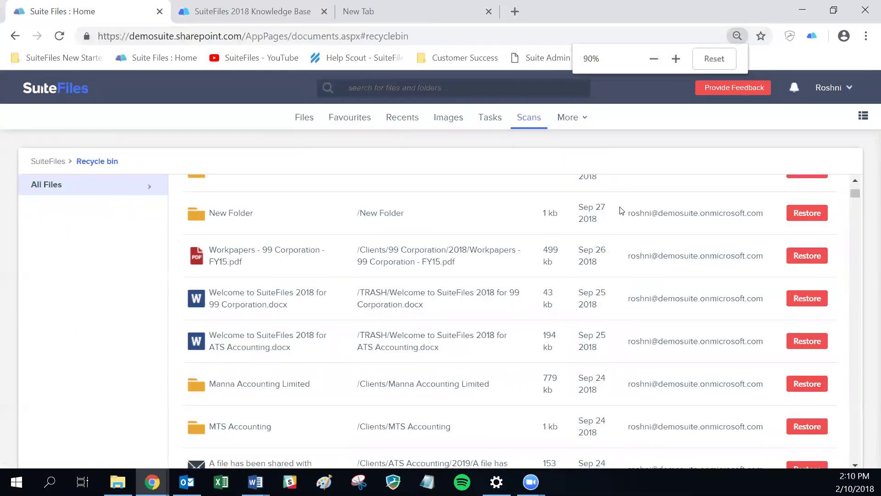
# - Restore 'Welcome to SuiteFiles 2018 for 99 Corporation.docx' and return to the Home folder list
pyautogui.click(806, 297)
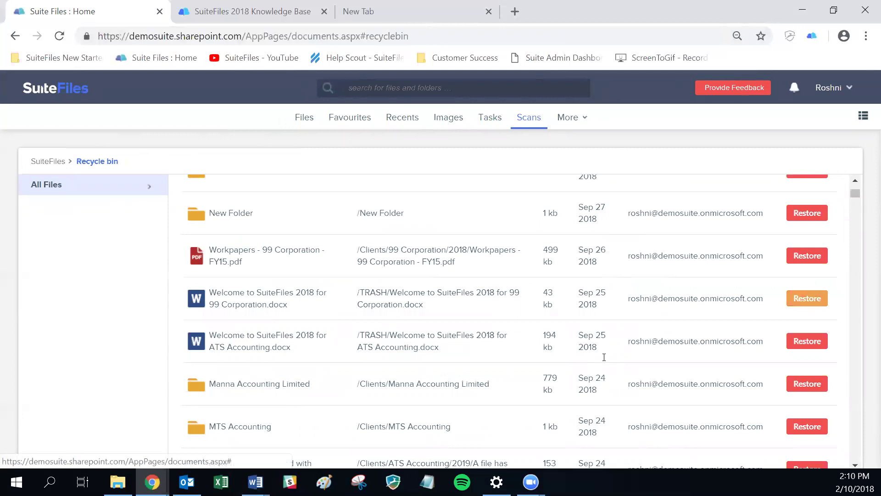
pyautogui.press('Return')
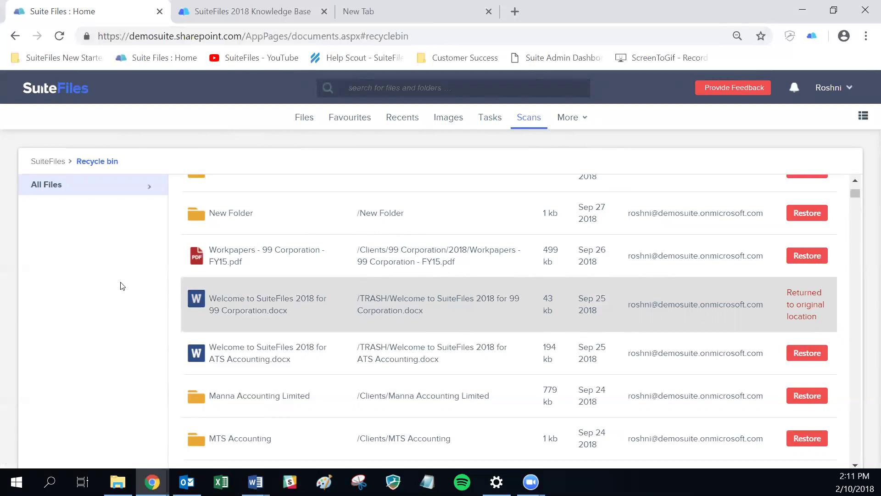
pyautogui.click(42, 158)
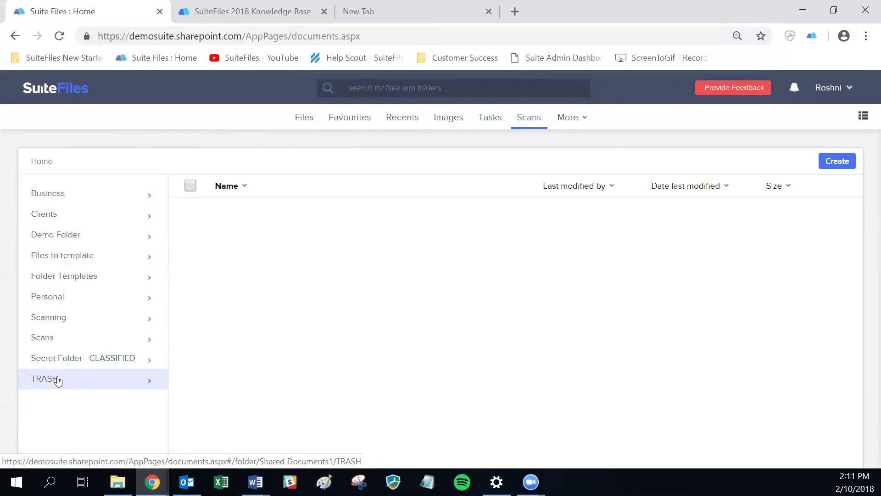
pyautogui.click(58, 380)
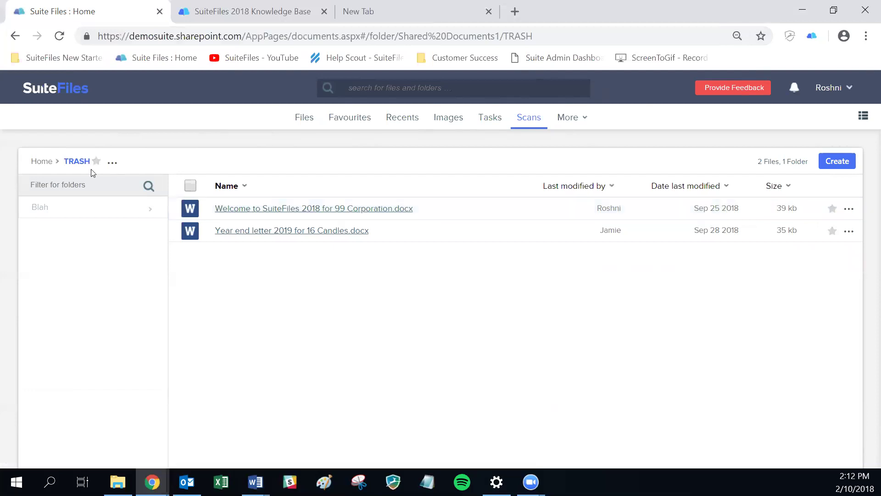
pyautogui.click(41, 161)
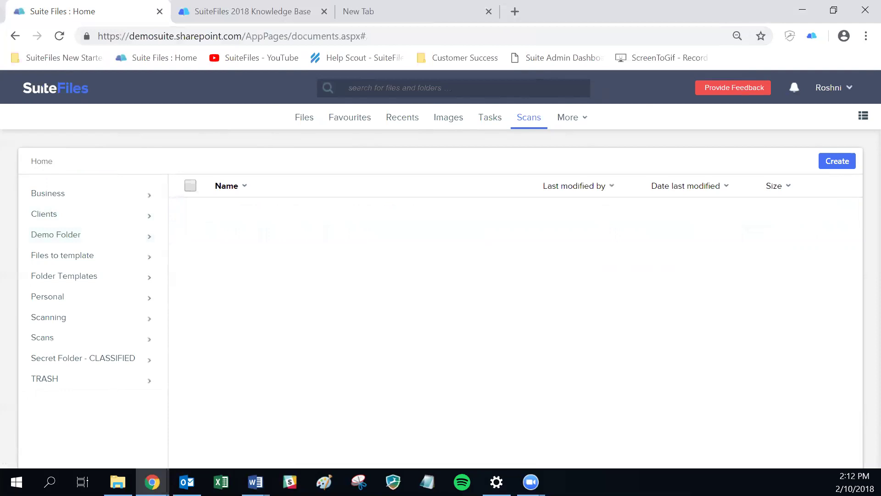
pyautogui.hotkey('alt', 'Tab')
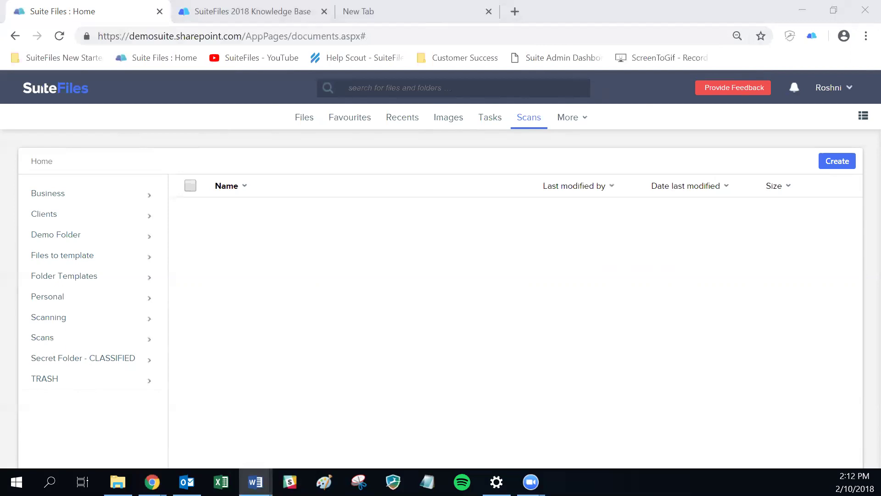
# - Set Show archived content to Yes in User Profile Settings > File preferences
pyautogui.click(832, 90)
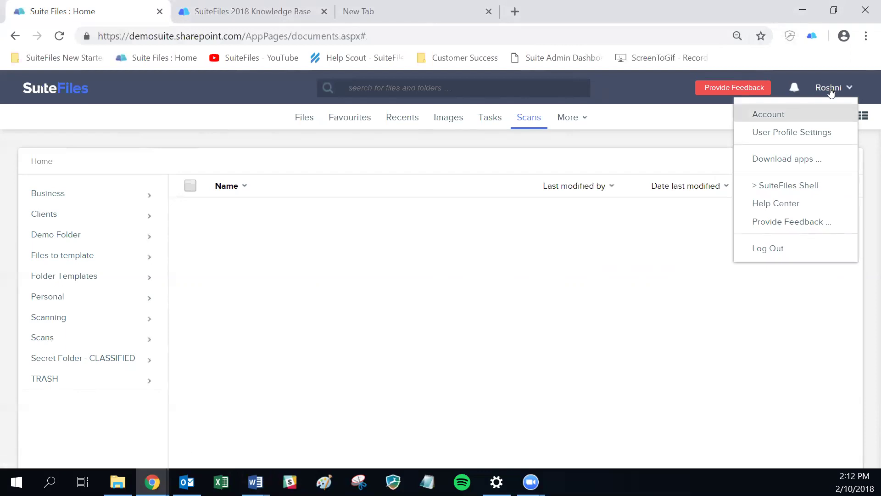
pyautogui.click(812, 133)
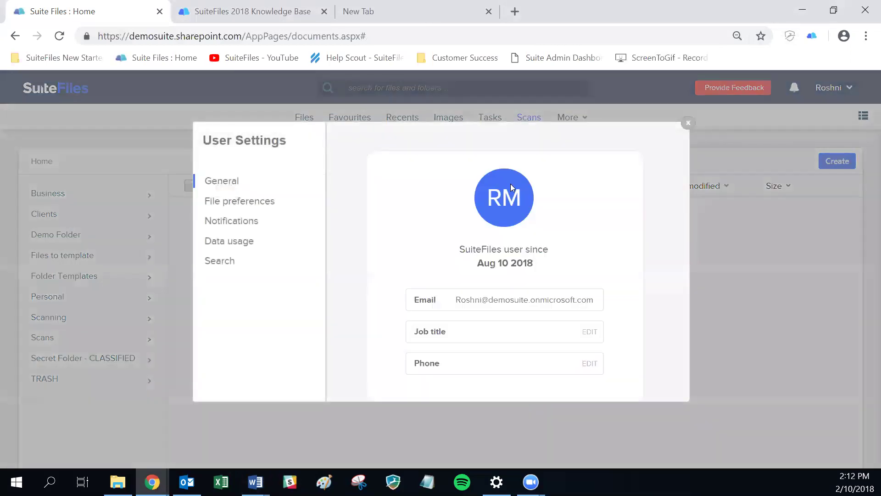
pyautogui.click(251, 203)
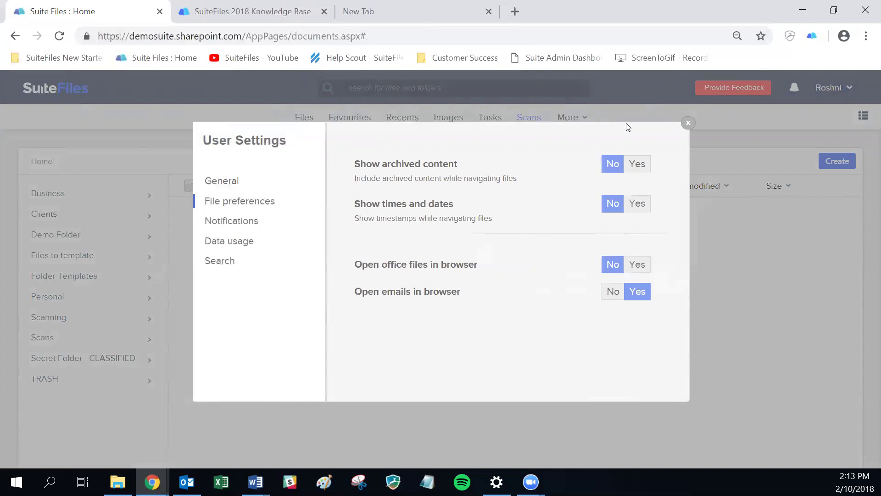
pyautogui.click(627, 169)
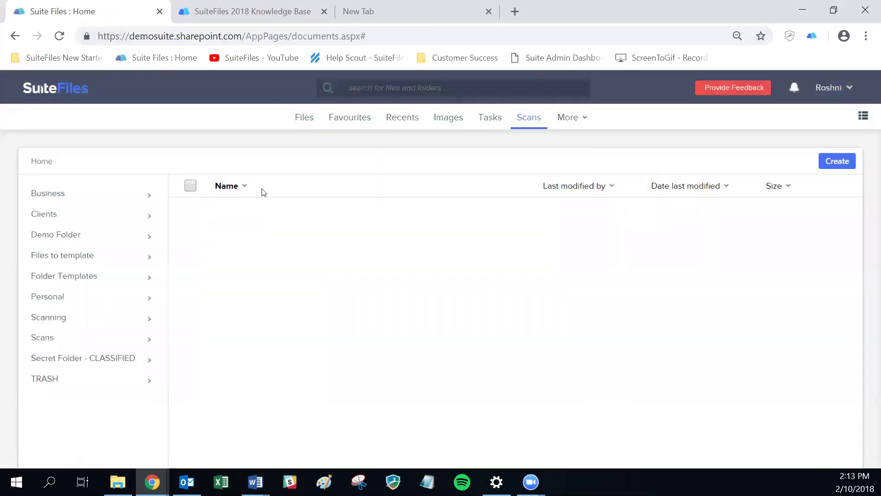
# - Browse Business, its Audit and Top Secret folders, then open the IT Resources Folder
pyautogui.click(58, 190)
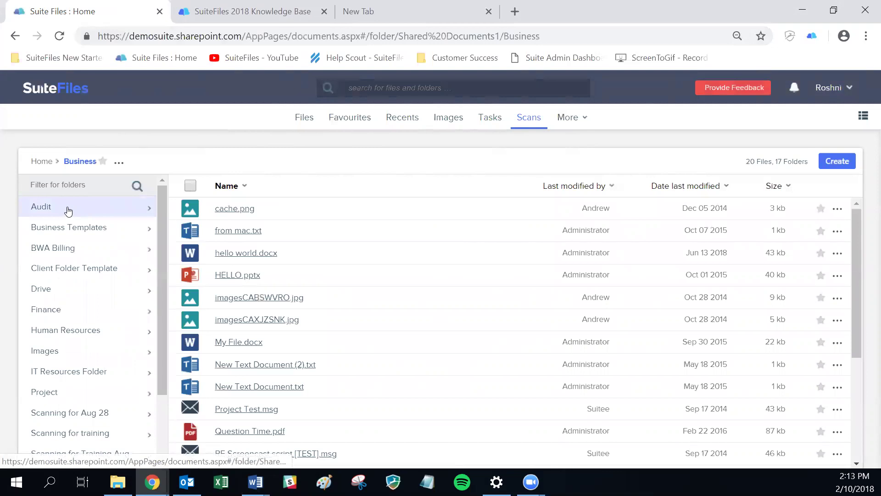
pyautogui.click(67, 211)
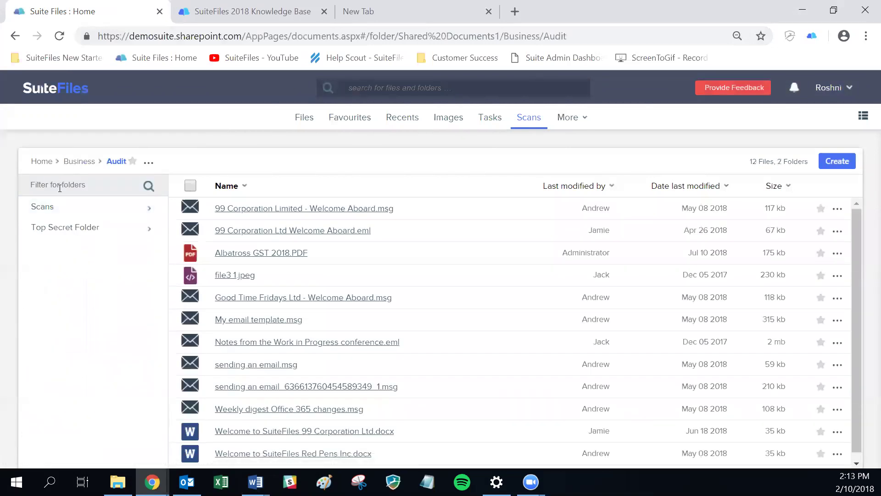
pyautogui.click(68, 227)
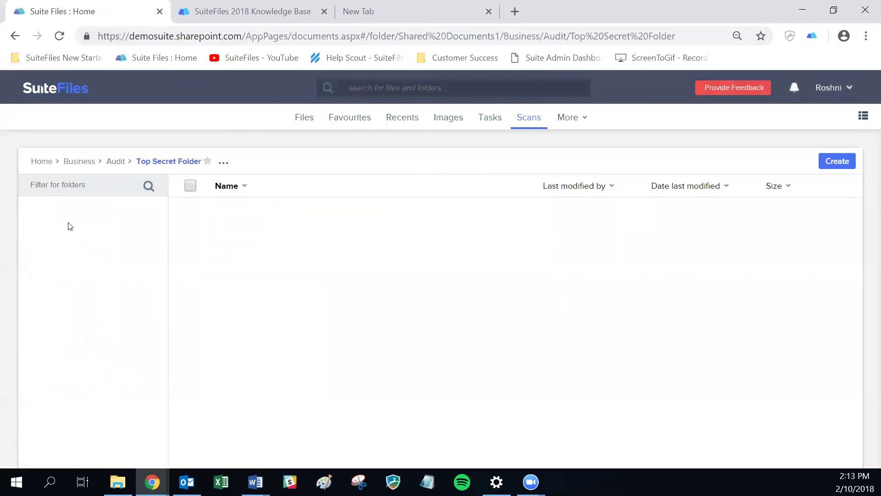
pyautogui.click(78, 163)
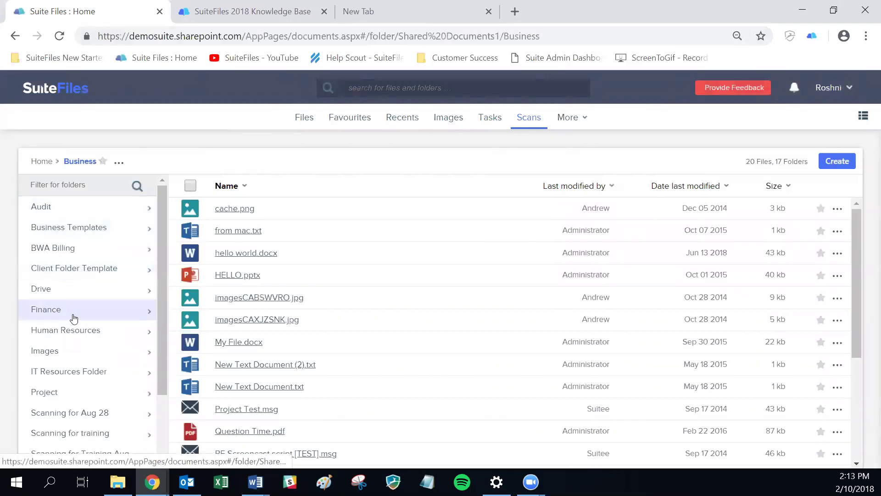
pyautogui.scroll(-2, 73, 318)
pyautogui.click(75, 281)
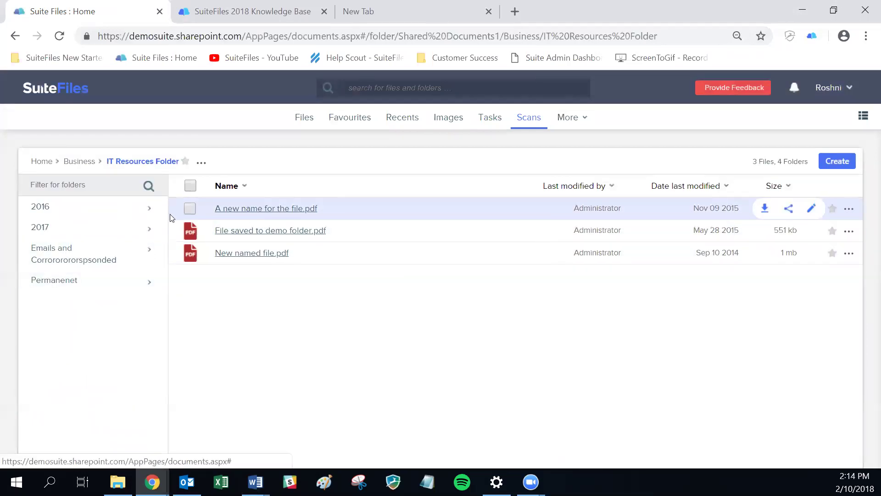
# - Return to the Home list showing ARCHIVED files and open the account menu
pyautogui.click(43, 164)
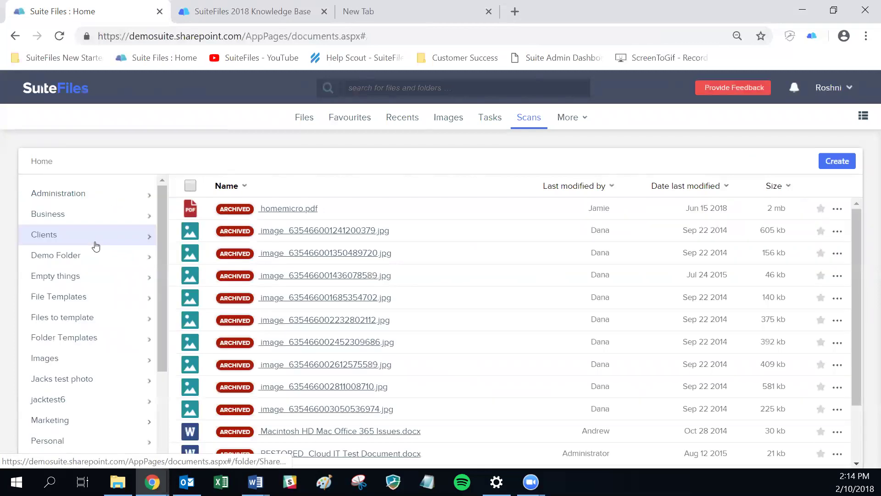
pyautogui.scroll(-3, 99, 245)
pyautogui.scroll(3, 109, 307)
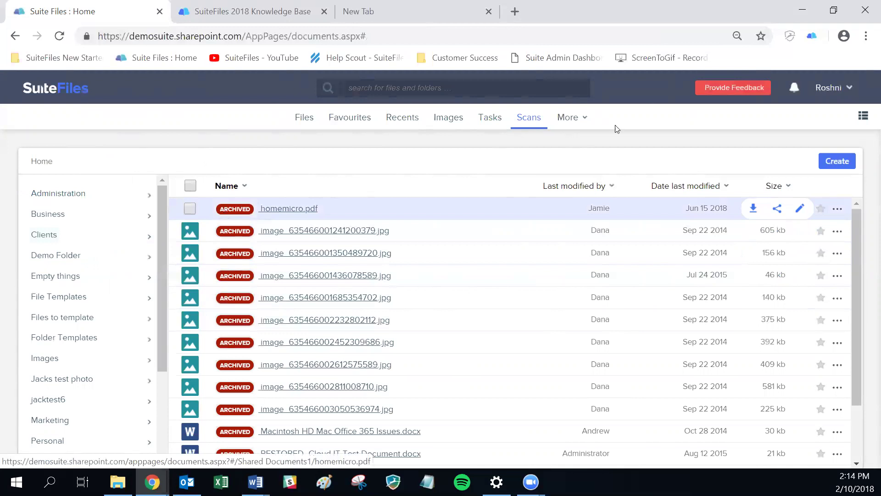
pyautogui.click(833, 91)
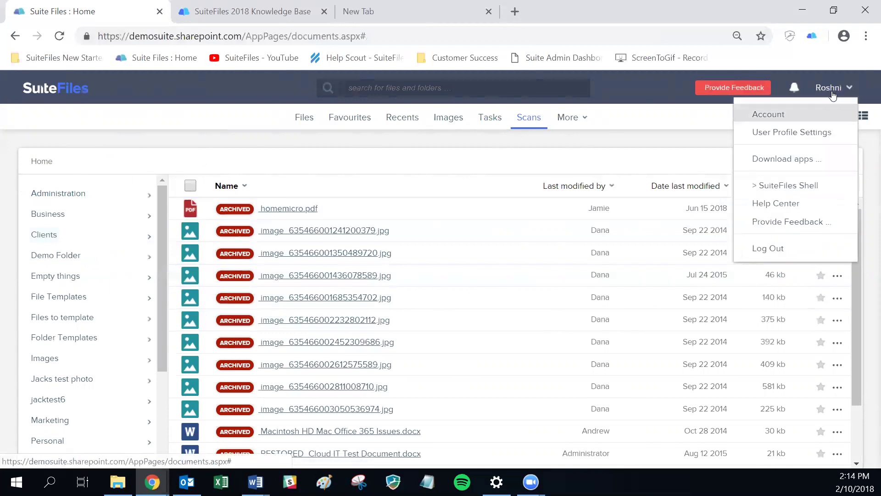
# - Set Show archived content to No in User Profile Settings > File preferences
pyautogui.click(792, 132)
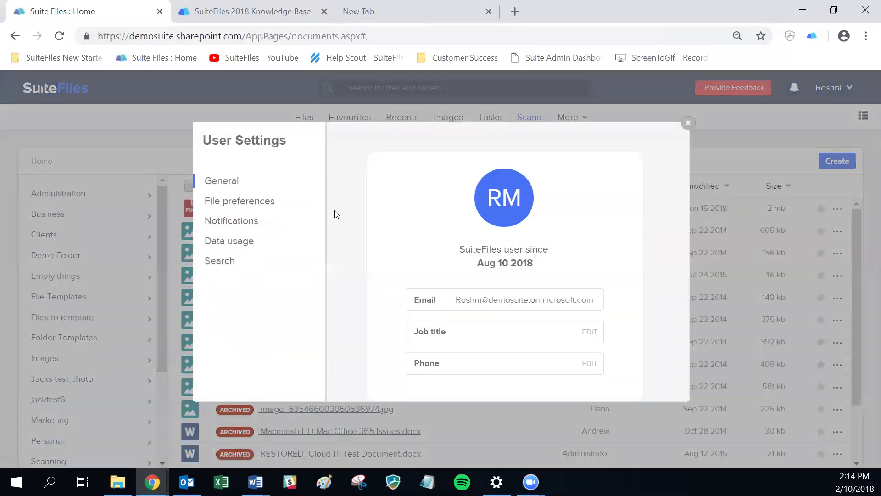
pyautogui.click(229, 202)
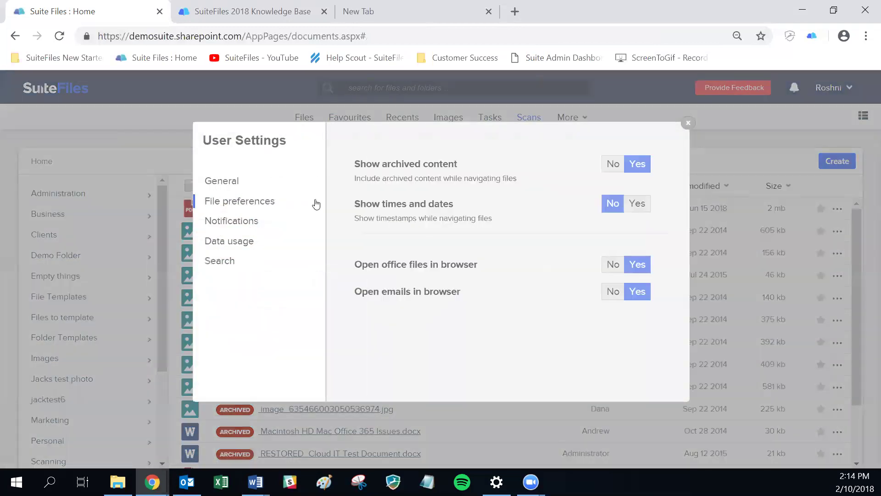
pyautogui.click(614, 166)
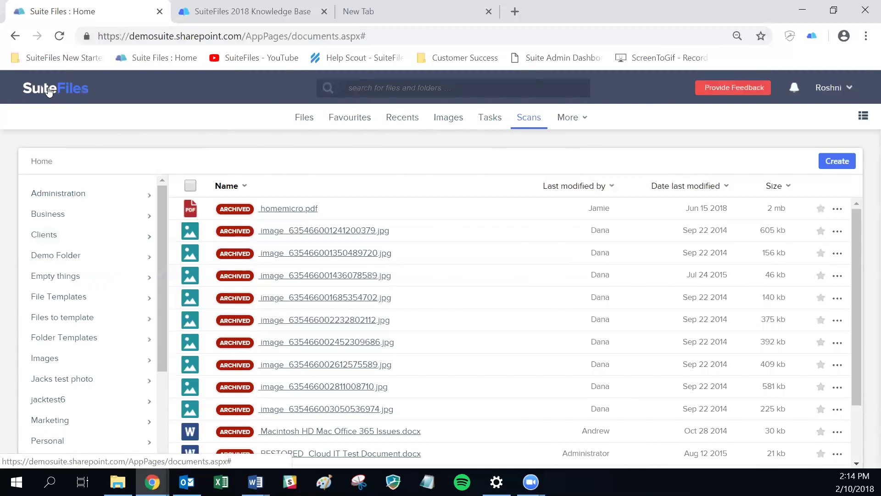
# - Reload the browser page so archived files no longer appear in the Home list
pyautogui.click(61, 37)
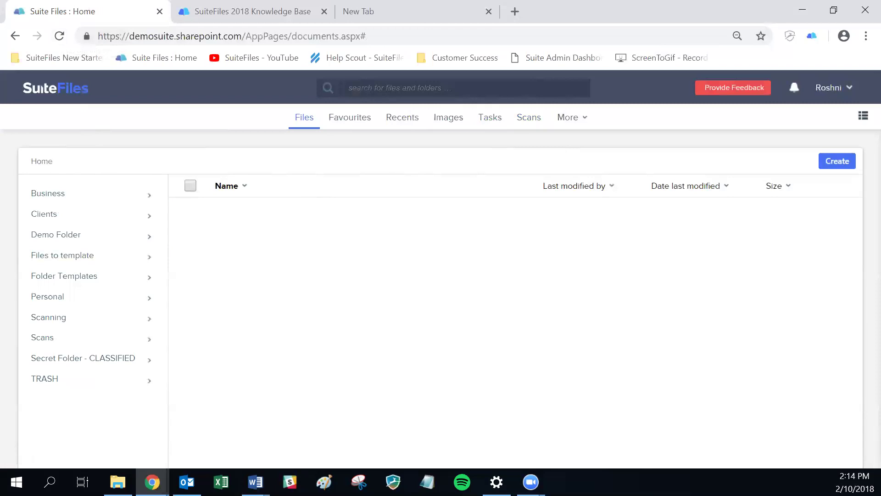
pyautogui.hotkey('alt', 'Tab')
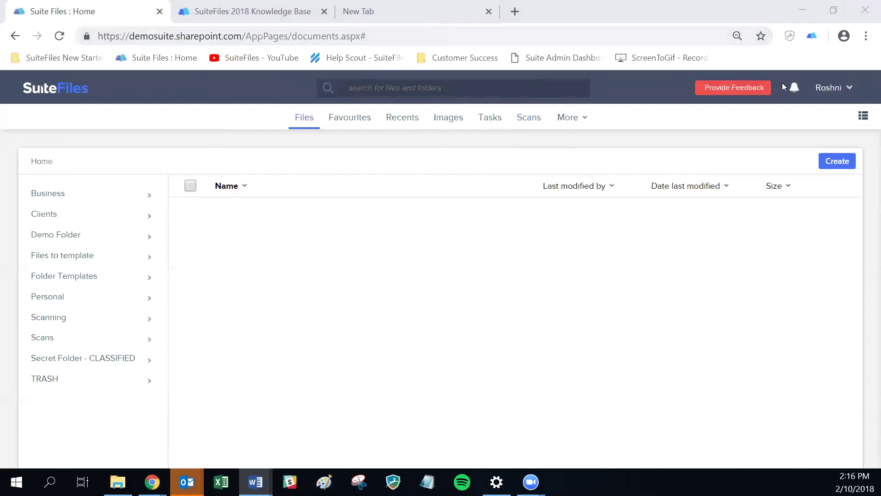
# - Set Show times and dates to Yes in User Profile Settings > File preferences
pyautogui.click(845, 87)
pyautogui.press('Down')
pyautogui.press('Down')
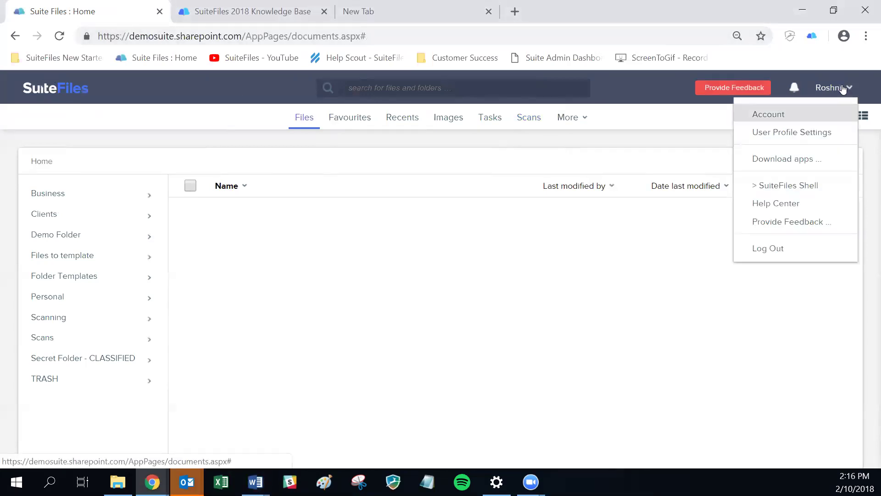
pyautogui.press('Return')
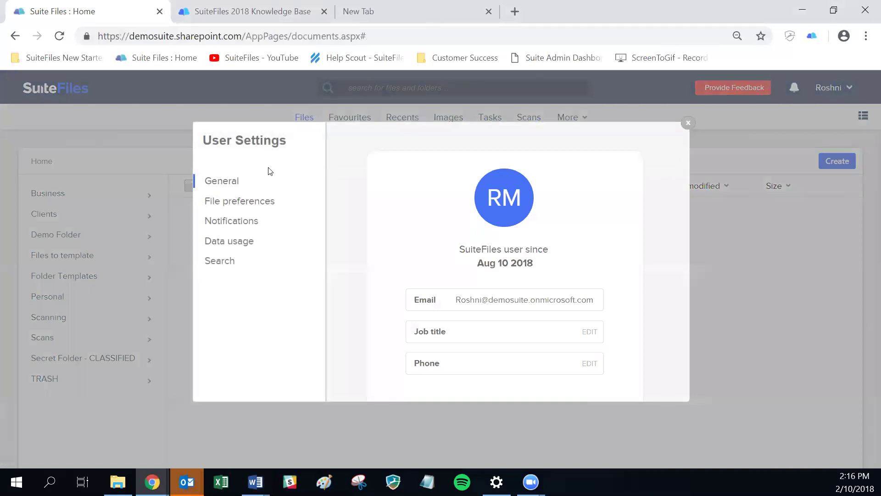
pyautogui.click(244, 205)
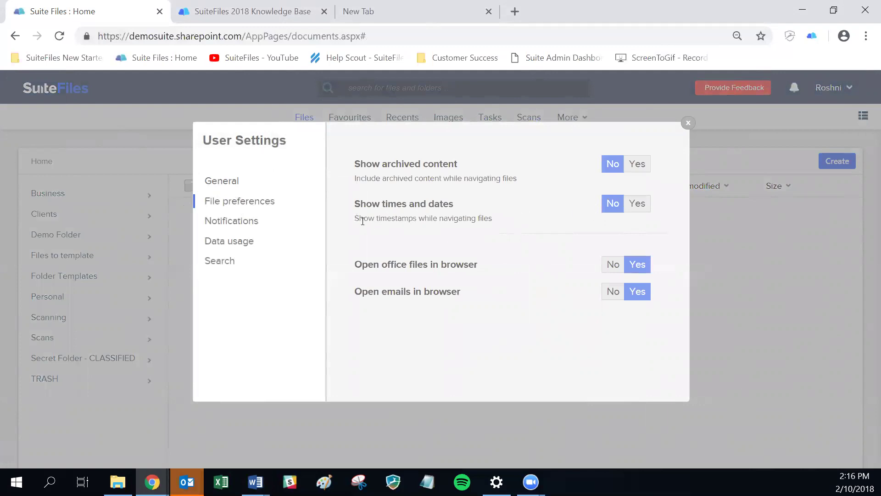
pyautogui.click(631, 214)
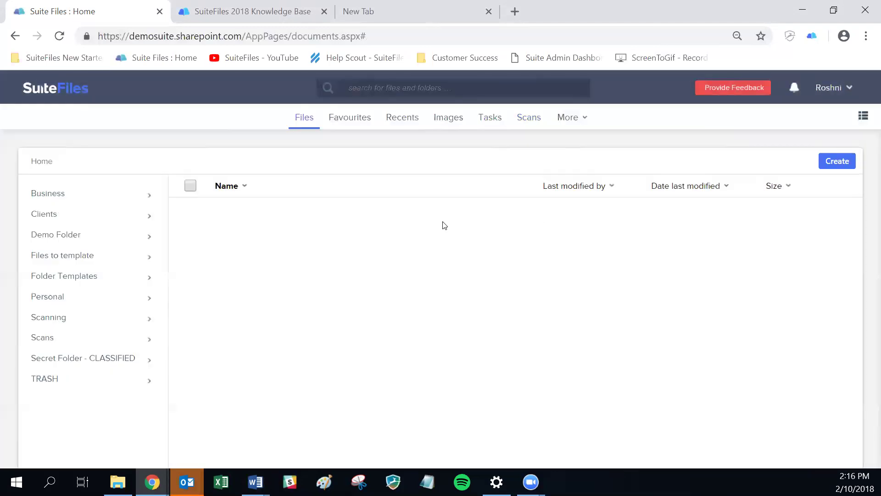
# - Open the Business folder to see modified dates with times, then open the account menu
pyautogui.click(34, 192)
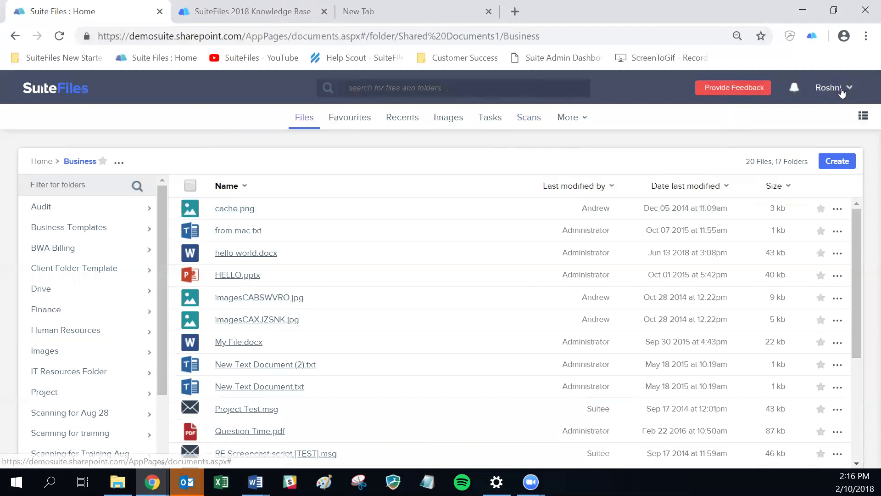
pyautogui.click(840, 89)
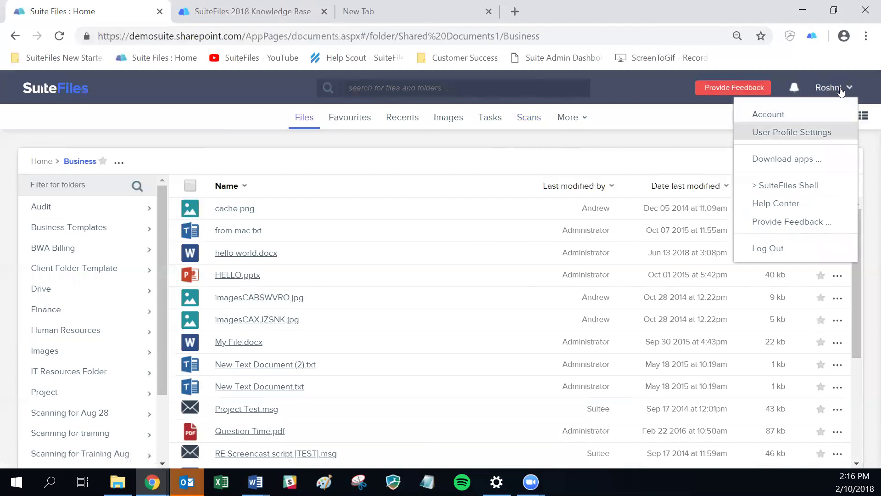
# - Set Show times and dates back to No in File preferences and close User Settings
pyautogui.click(792, 132)
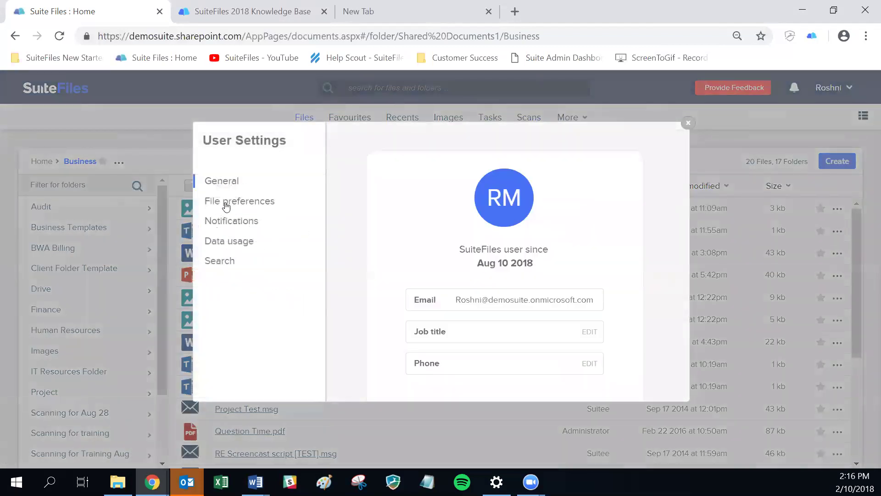
pyautogui.click(225, 204)
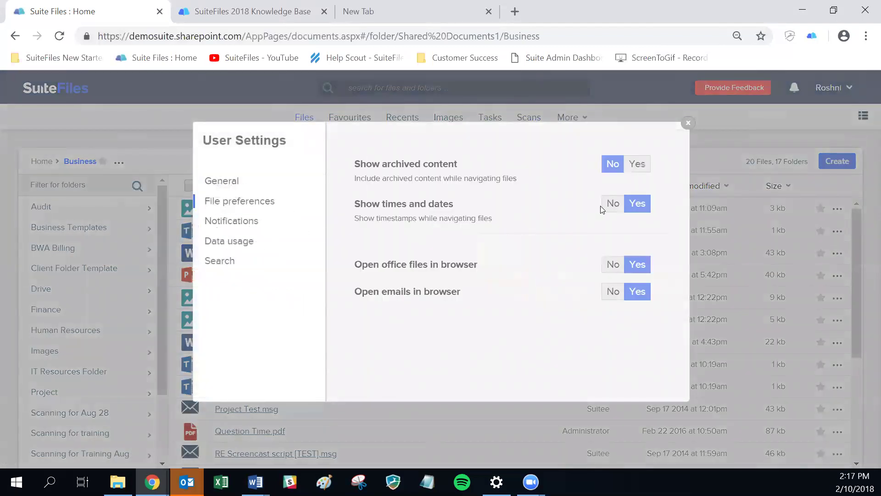
pyautogui.click(615, 205)
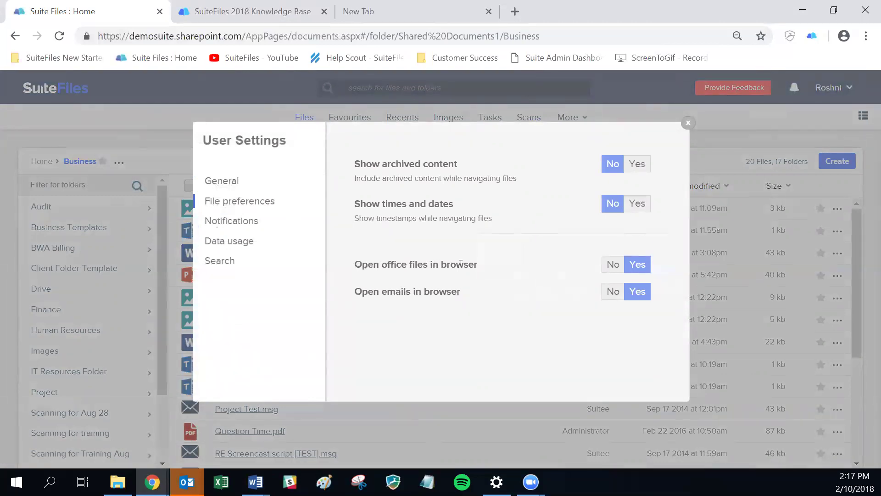
pyautogui.click(688, 123)
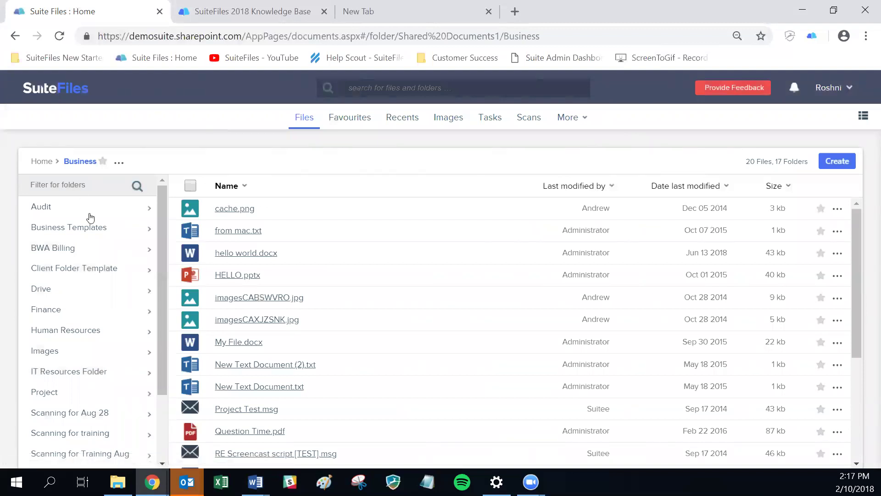
# - Go to Home › Clients › 99 Corporation and open Intro Letter.docx
pyautogui.click(42, 162)
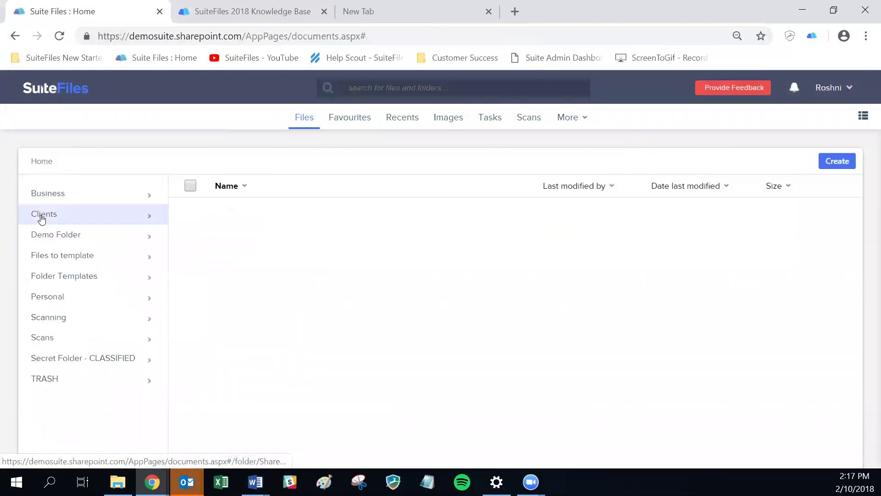
pyautogui.click(44, 216)
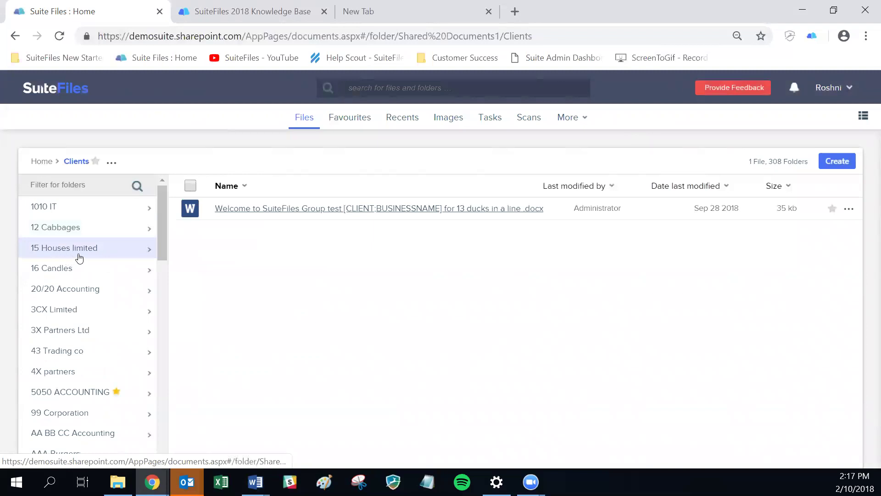
pyautogui.scroll(-5, 73, 261)
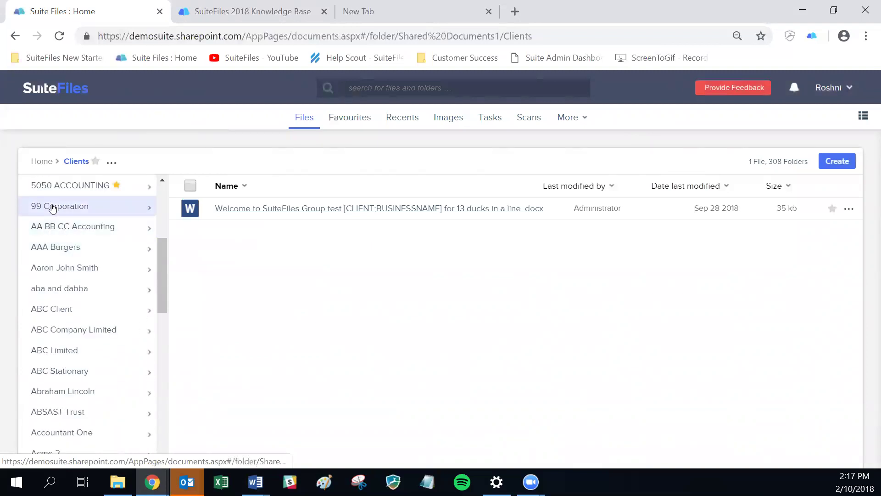
pyautogui.click(50, 206)
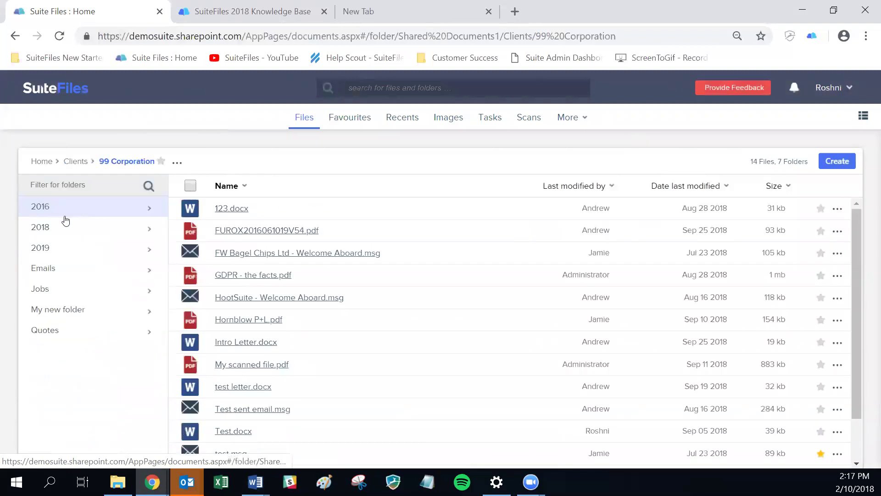
pyautogui.click(234, 343)
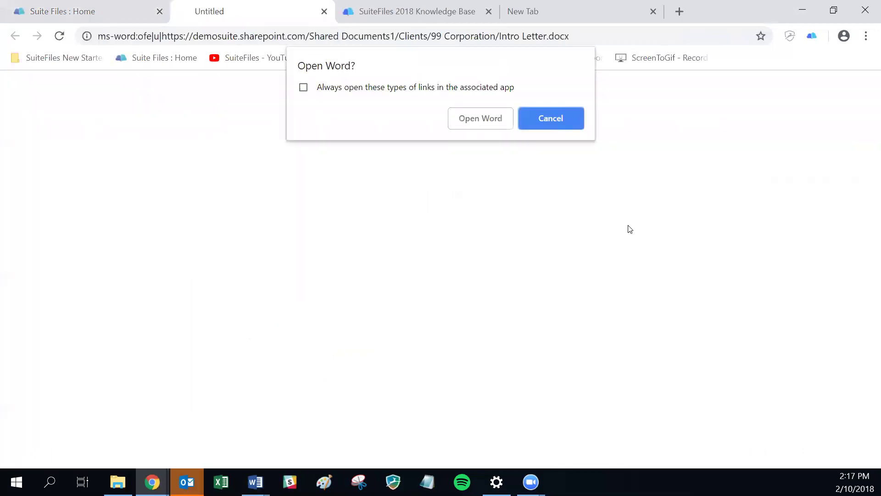
# - Cancel the Open Word prompt and navigate via Home and Clients to the 99 Corporation folder
pyautogui.click(480, 118)
pyautogui.click(480, 121)
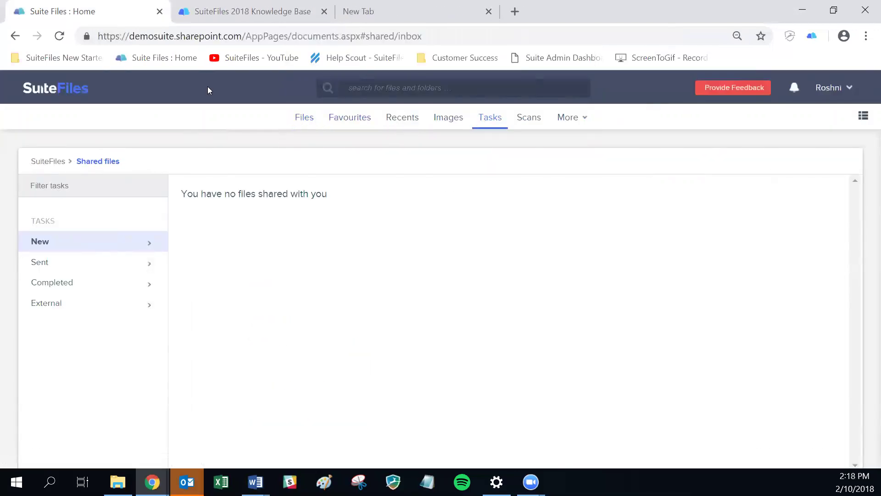
pyautogui.click(55, 94)
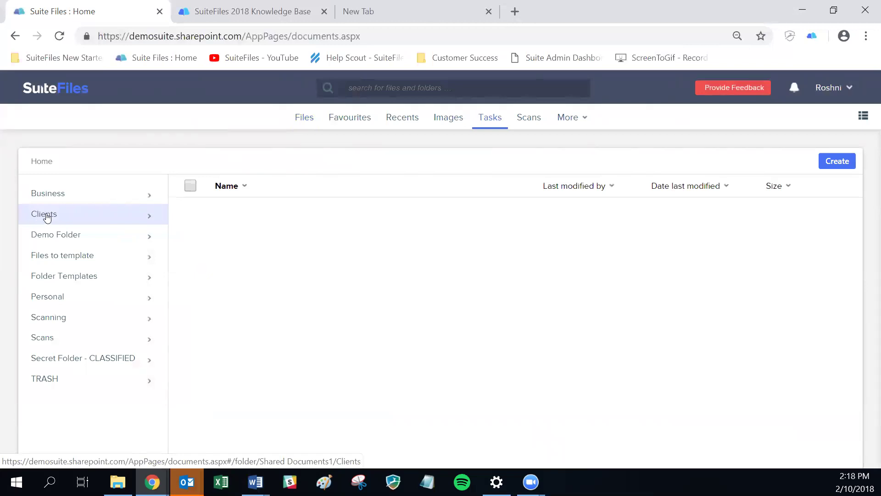
pyautogui.click(44, 214)
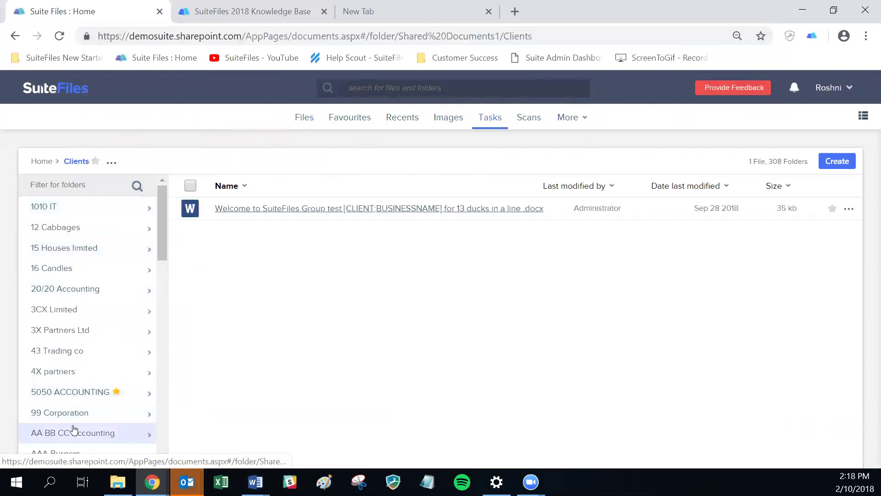
pyautogui.click(73, 413)
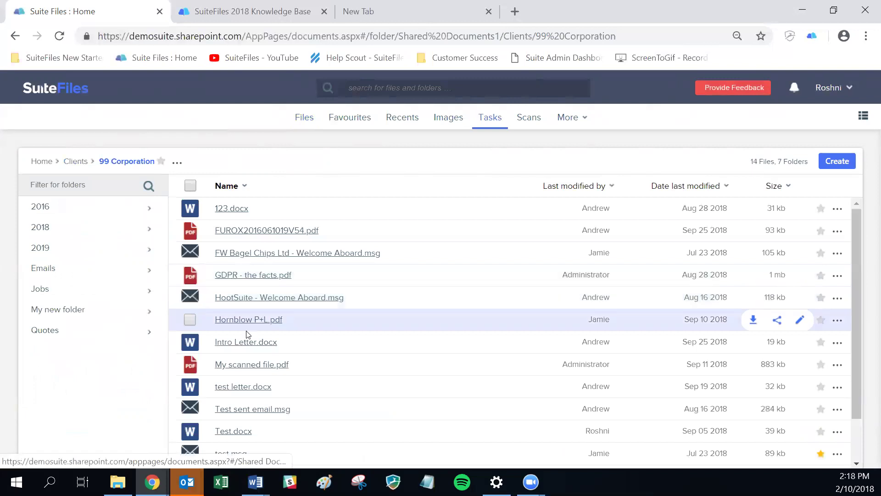
# - Open Intro Letter.docx and add a new line below the last red line noting another edit by the author
pyautogui.click(232, 342)
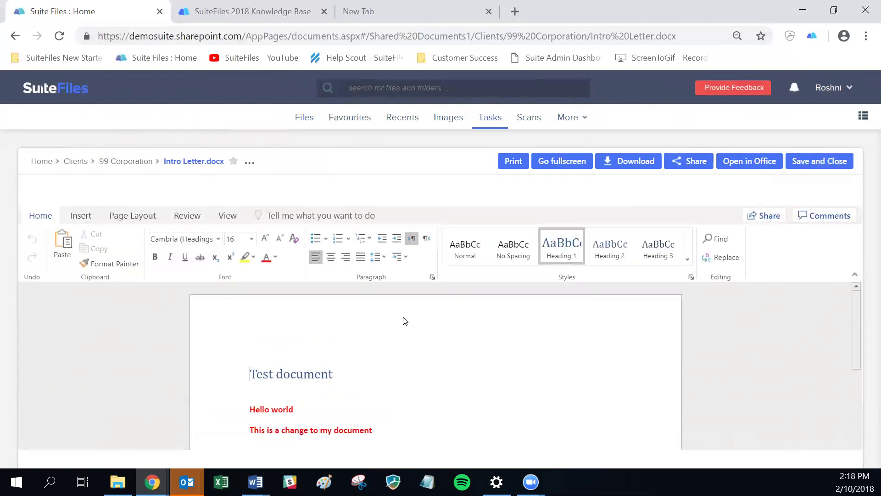
pyautogui.scroll(-3, 409, 316)
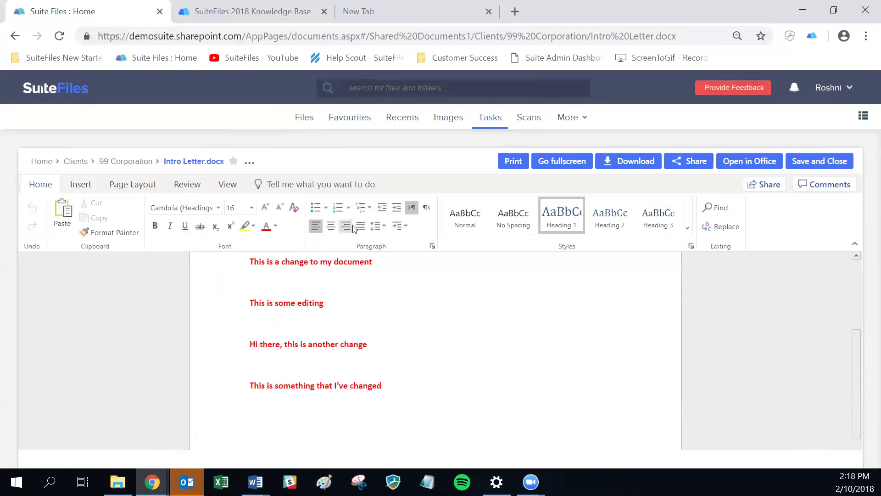
pyautogui.click(425, 405)
pyautogui.scroll(-3, 515, 395)
pyautogui.write('This is and')
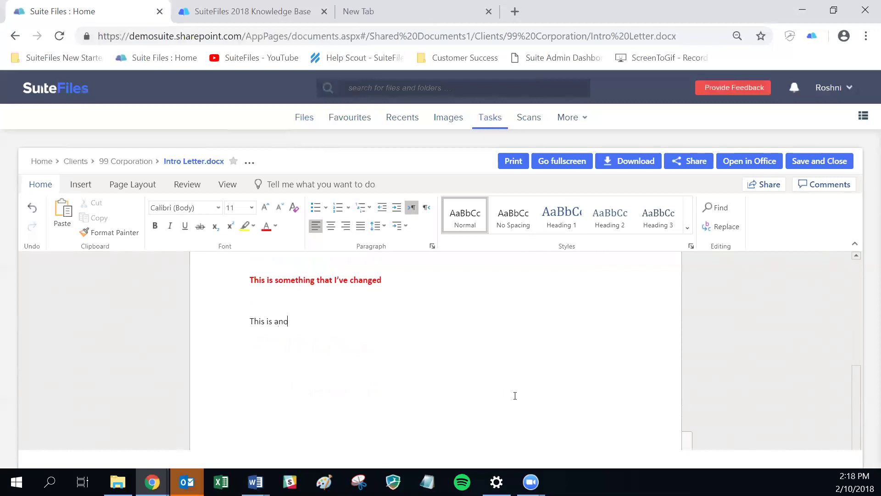
pyautogui.write('ther edit made by Rosh')
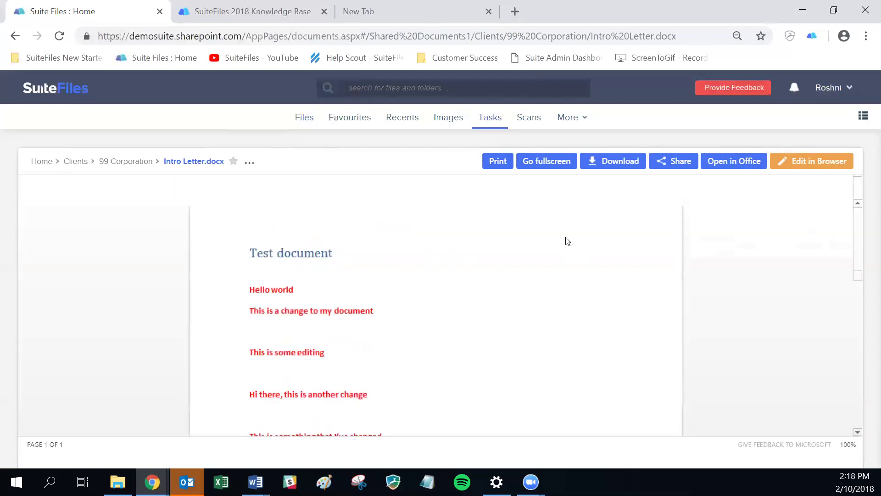
# - Reopen Intro Letter.docx from the 99 Corporation folder and scroll down to the new black line
pyautogui.scroll(-4, 464, 271)
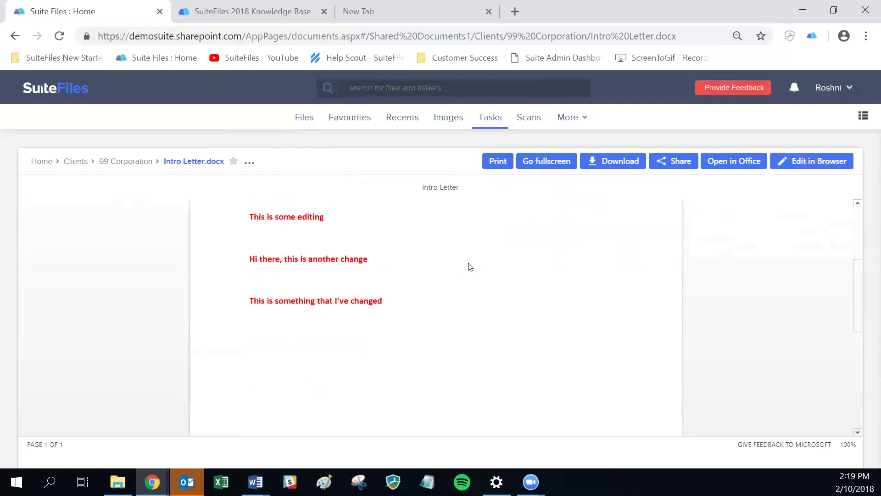
pyautogui.click(105, 162)
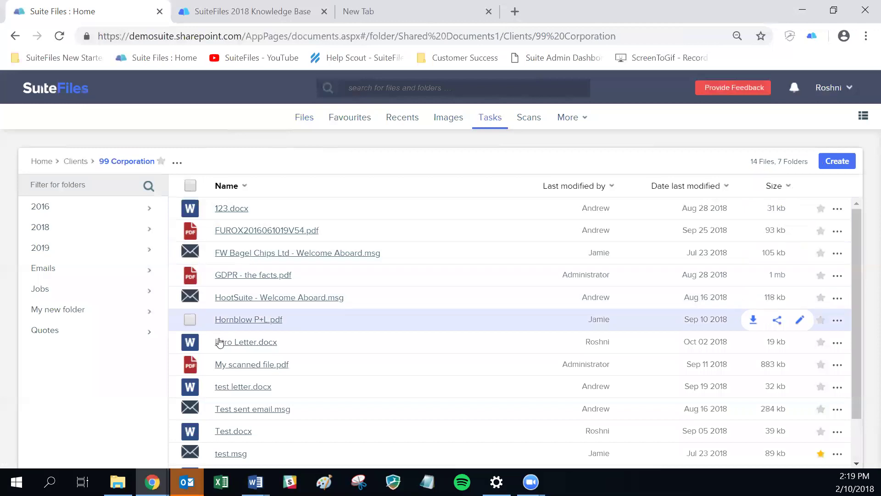
pyautogui.click(221, 341)
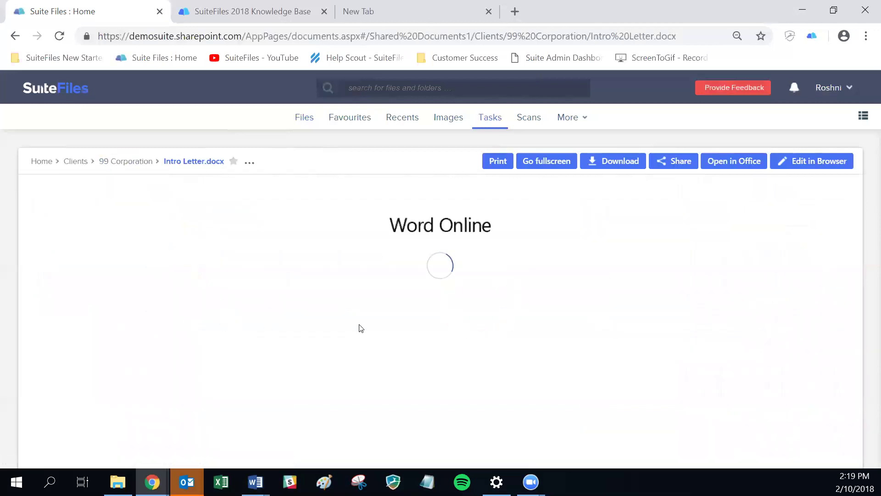
pyautogui.scroll(-4, 325, 289)
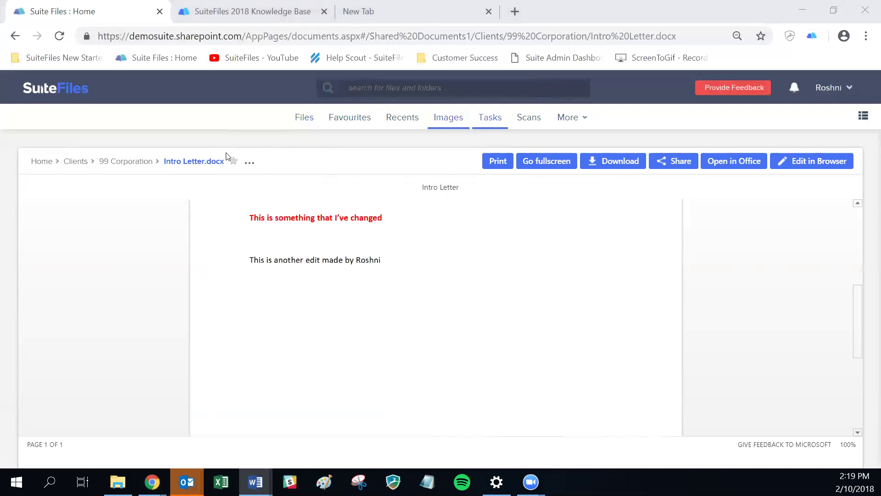
# - In User Profile Settings file preferences, set 'Open office files in browser' to No
pyautogui.click(109, 160)
pyautogui.click(824, 89)
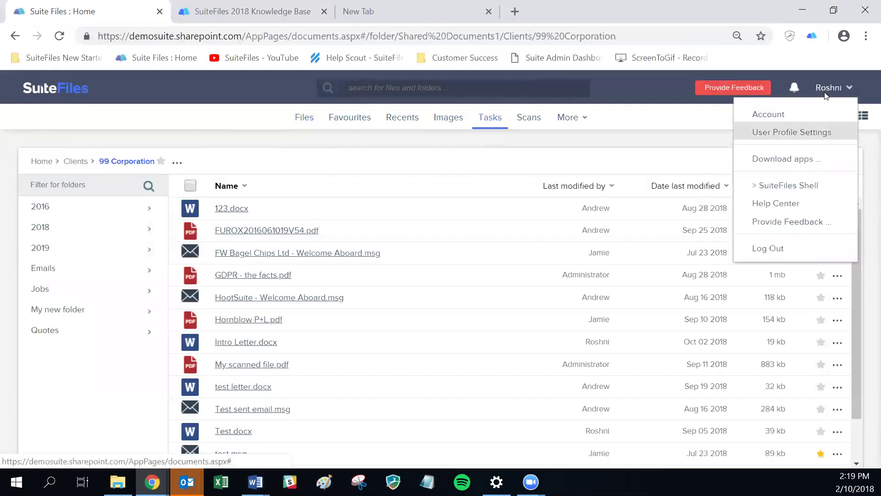
pyautogui.click(752, 131)
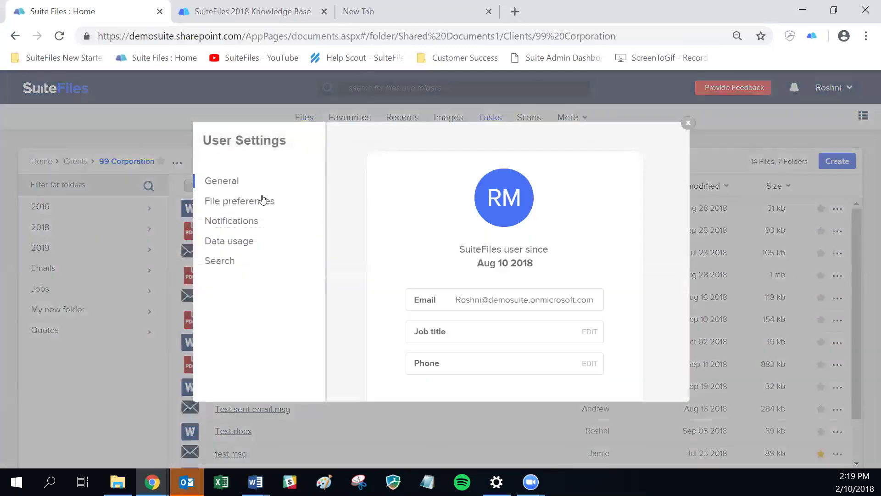
pyautogui.click(262, 201)
pyautogui.click(613, 265)
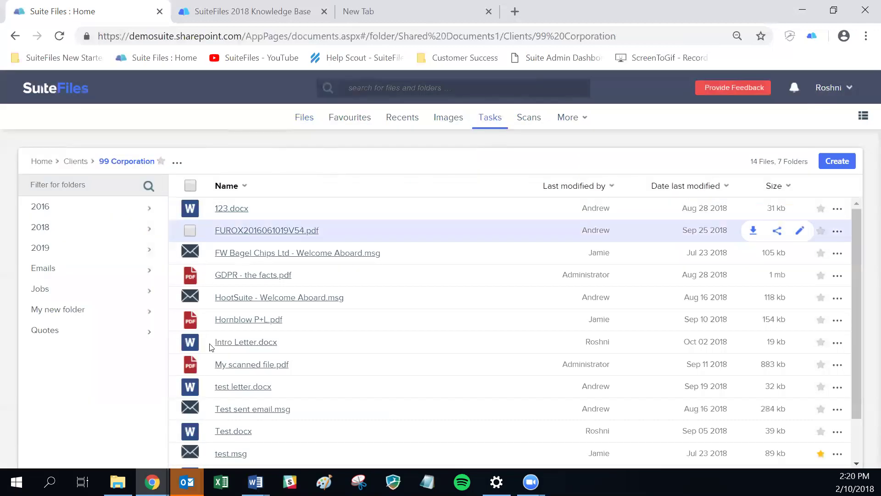
# - Send Intro Letter.docx to desktop Word, always allowing these links to open Word
pyautogui.click(236, 345)
pyautogui.click(319, 89)
pyautogui.click(487, 120)
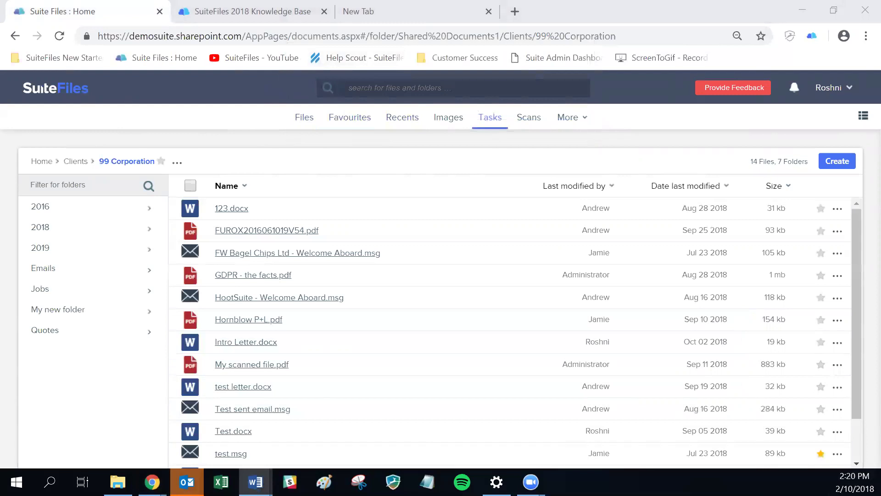
# - Open Intro Letter.docx in desktop Word with 'Always open these types of links' ticked
pyautogui.click(270, 342)
pyautogui.click(357, 86)
pyautogui.click(473, 117)
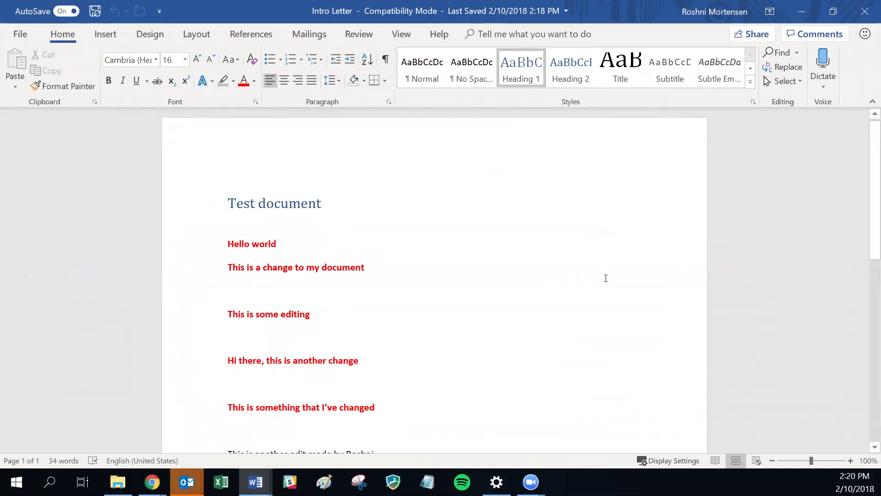
# - Click into the Intro Letter document in Word and scroll down through it
pyautogui.click(586, 296)
pyautogui.scroll(-3, 586, 296)
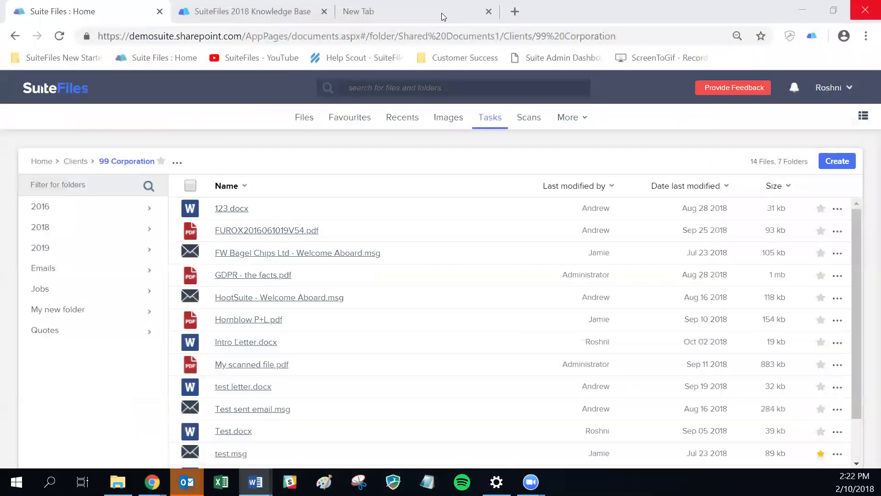
pyautogui.click(839, 87)
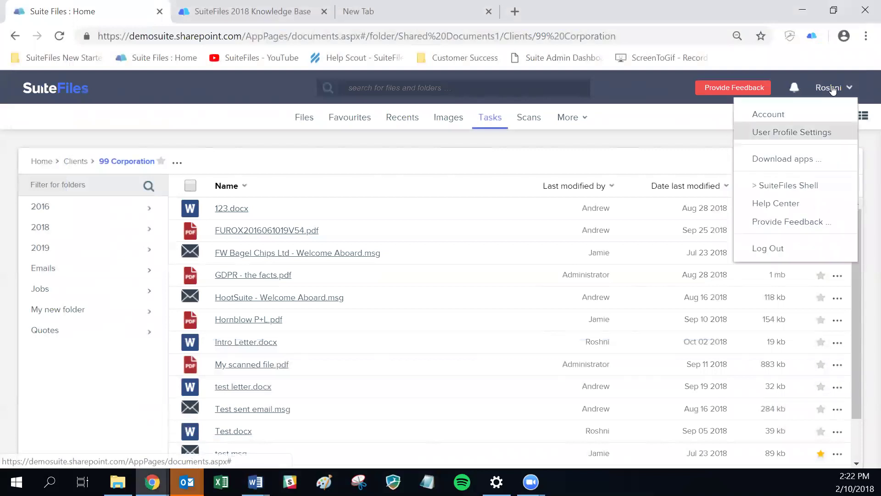
pyautogui.click(792, 132)
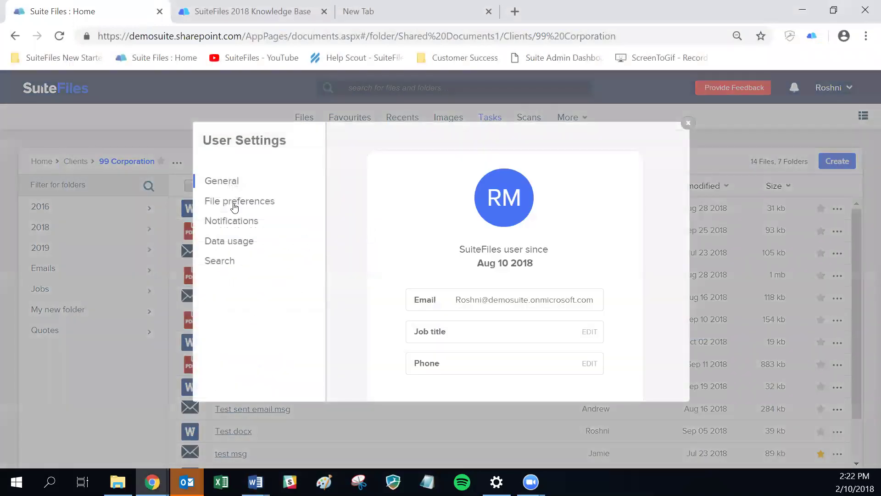
pyautogui.click(235, 204)
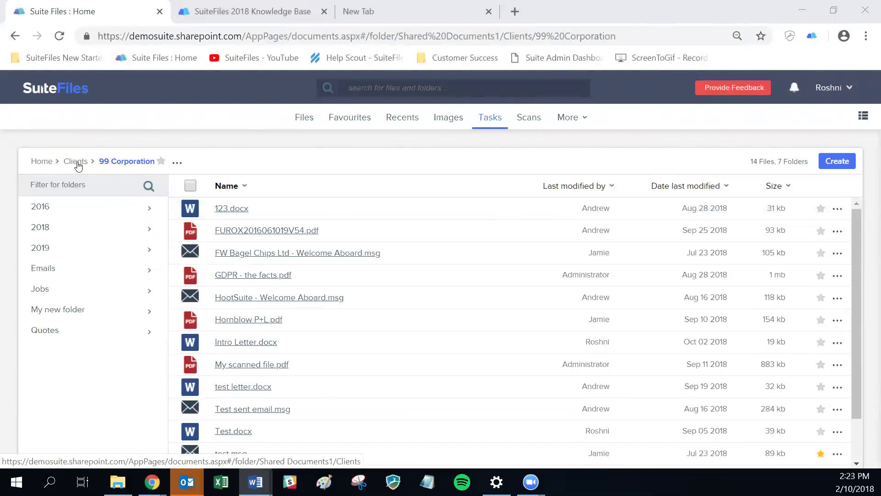
# - Return to the Clients folder via Home and scroll through its 308 client folders
pyautogui.click(78, 165)
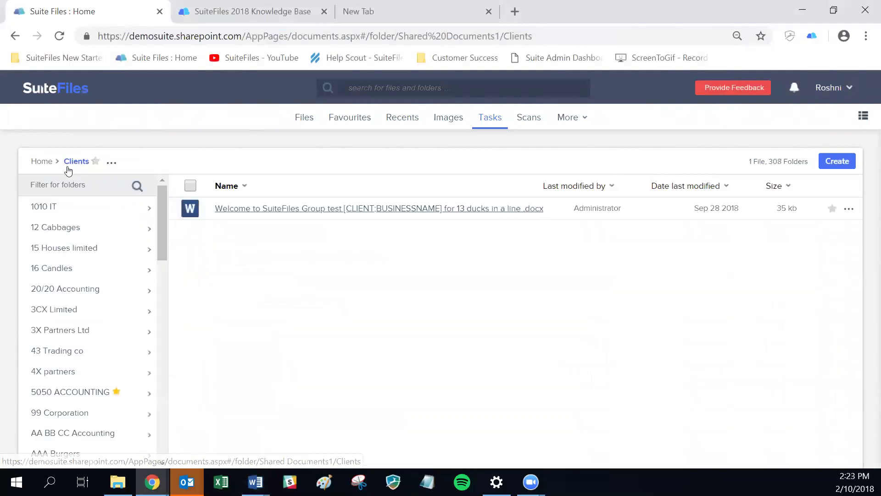
pyautogui.click(42, 164)
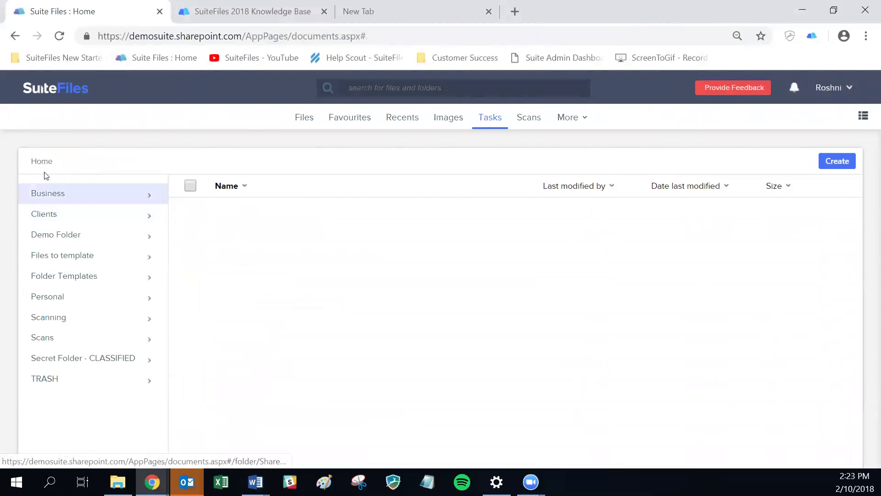
pyautogui.click(48, 218)
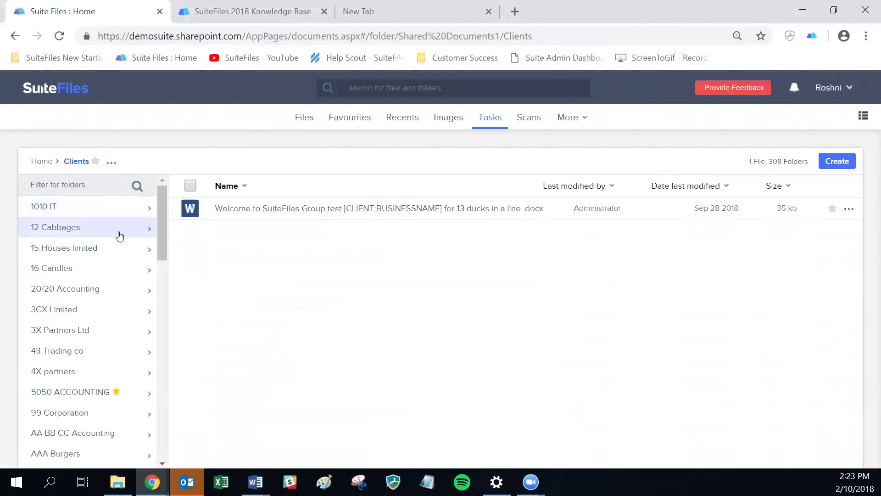
pyautogui.scroll(-3, 113, 236)
pyautogui.scroll(-6, 114, 235)
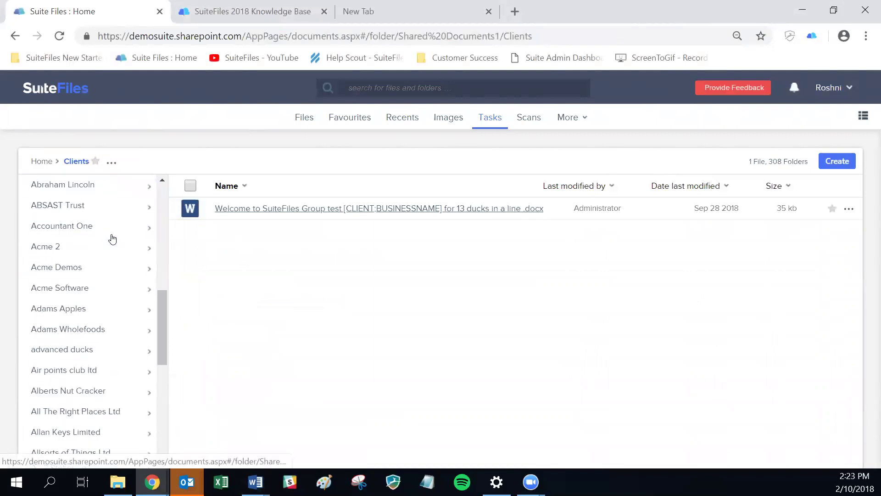
pyautogui.scroll(-2, 113, 239)
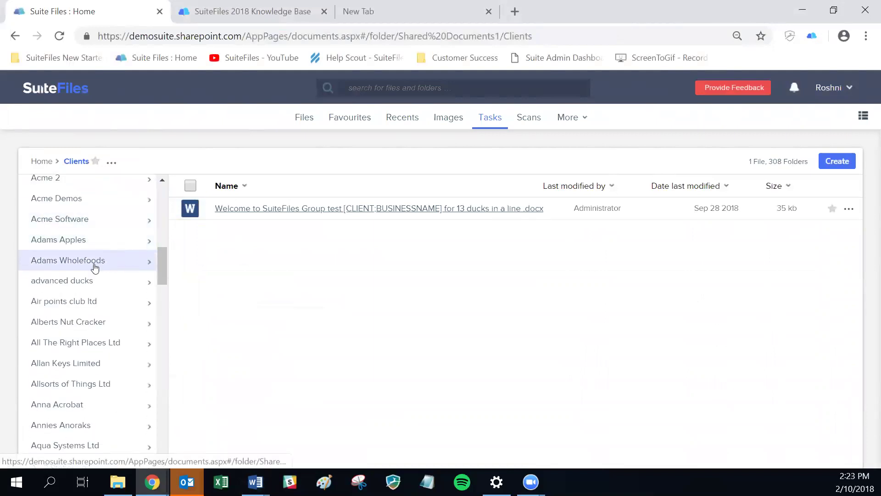
pyautogui.scroll(8, 94, 257)
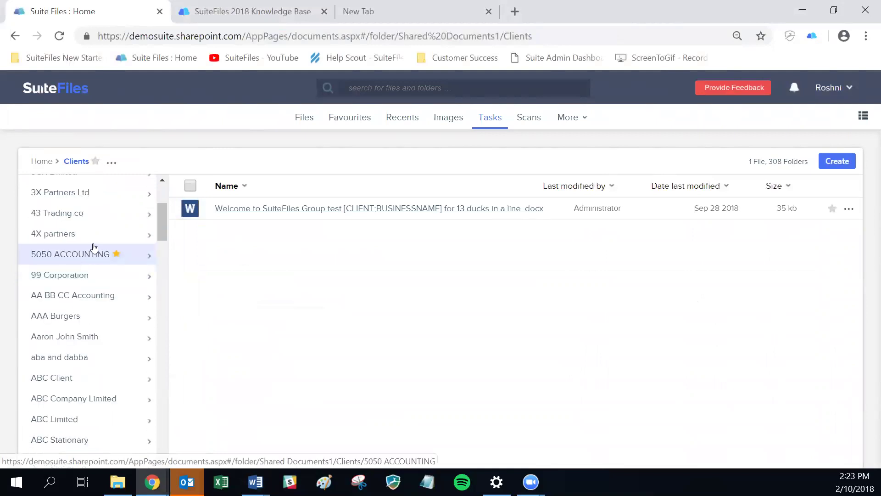
pyautogui.scroll(3, 96, 250)
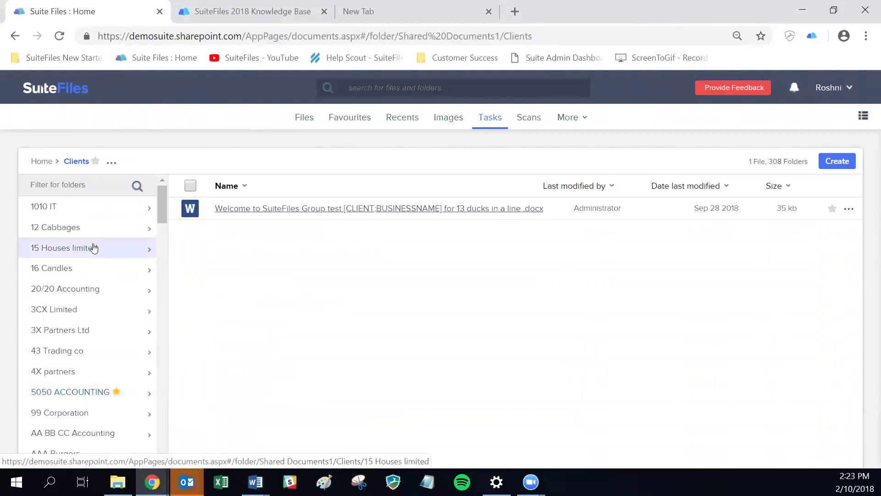
# - Filter the client folders by 'S', then clear it and apply a 'Suite' filter instead
pyautogui.click(38, 183)
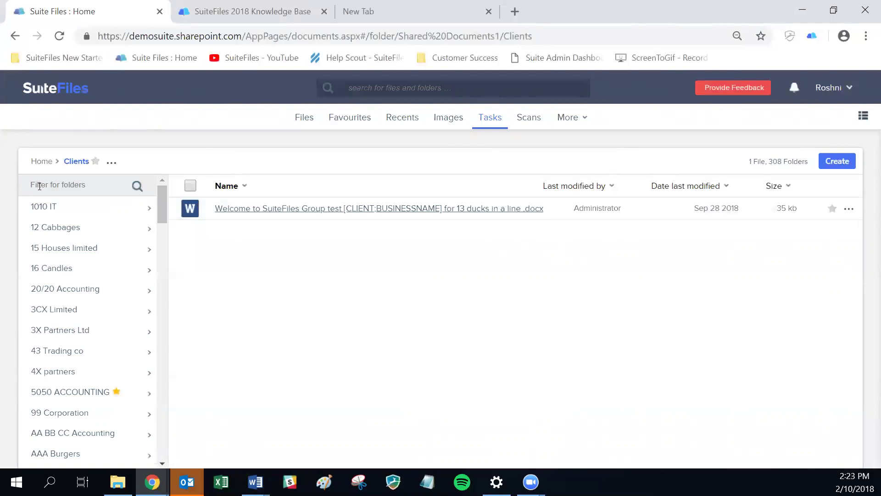
pyautogui.write('S')
pyautogui.press('Return')
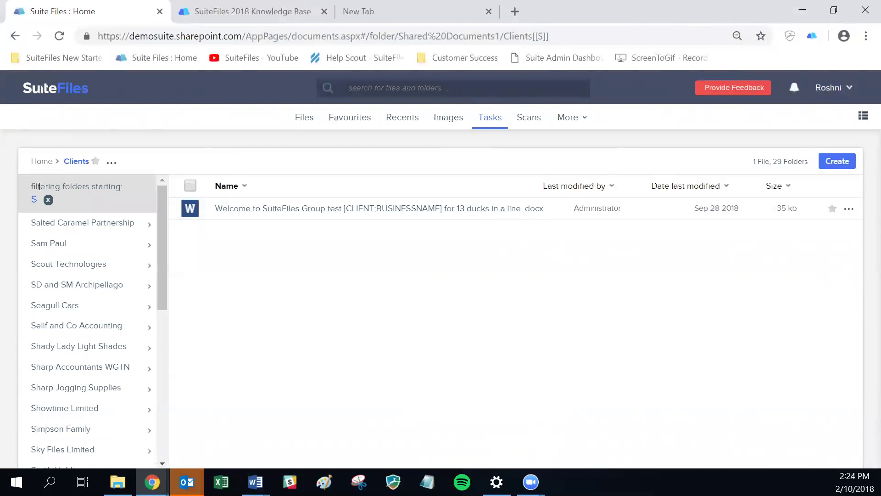
pyautogui.click(47, 200)
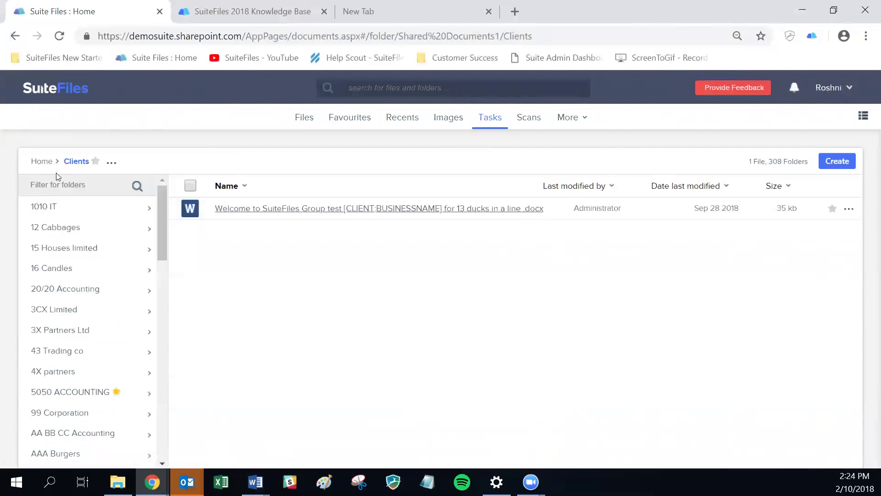
pyautogui.press('Return')
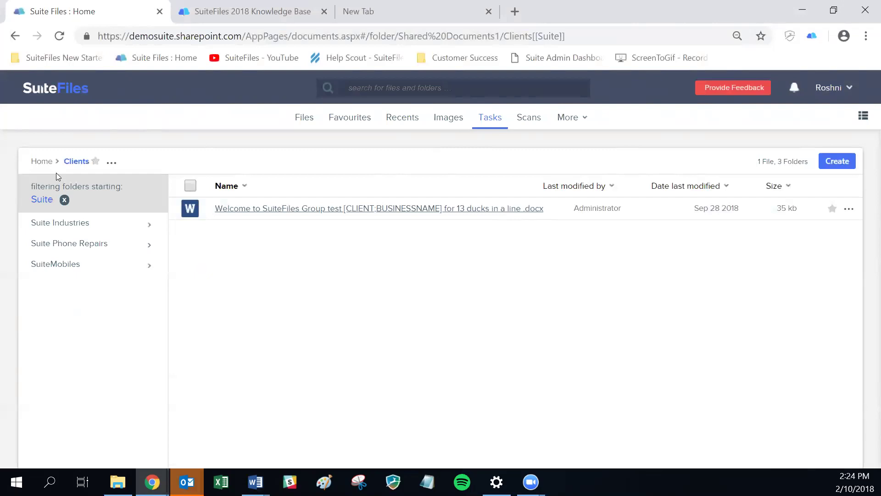
# - Open the Email folder inside Suite Industries and start a search for files and folders
pyautogui.click(87, 224)
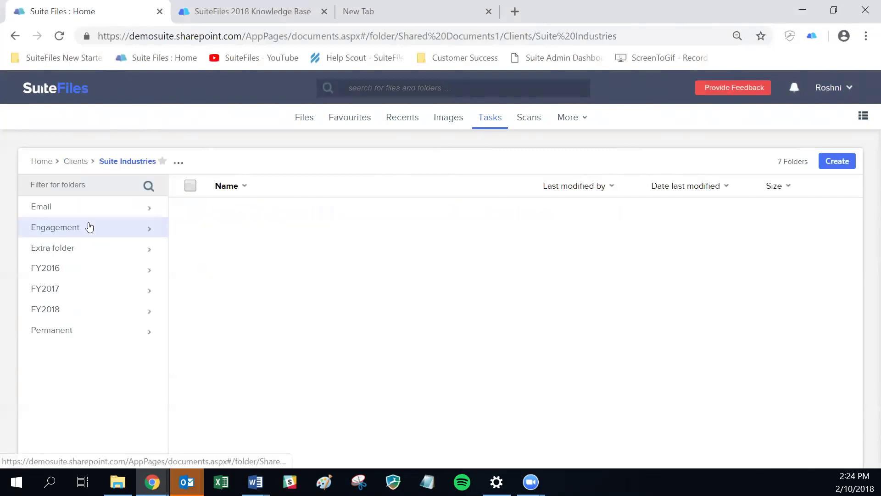
pyautogui.click(50, 209)
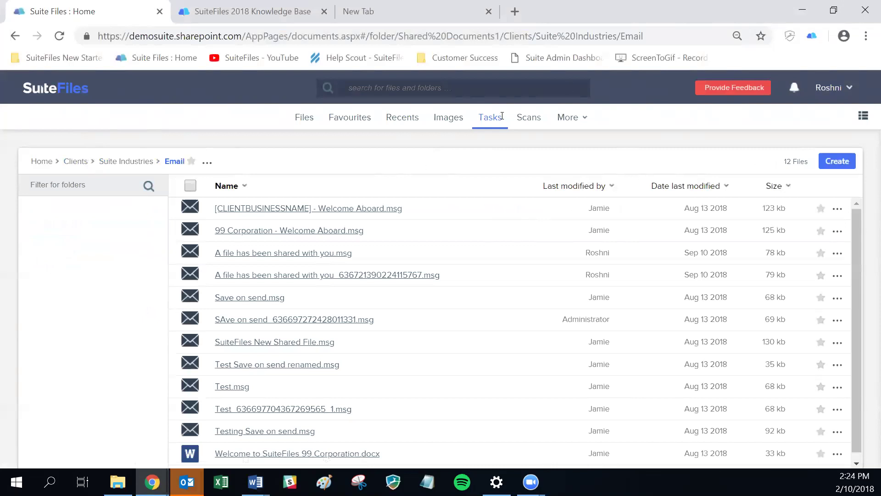
pyautogui.click(388, 89)
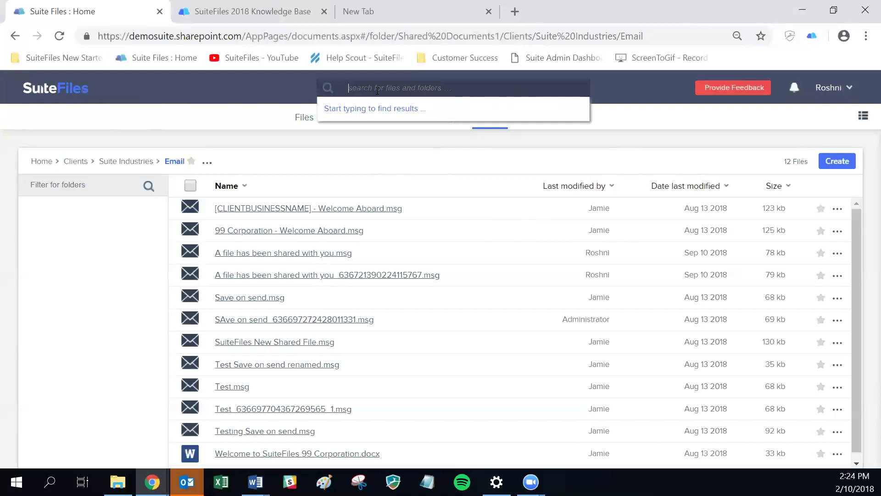
pyautogui.write('test')
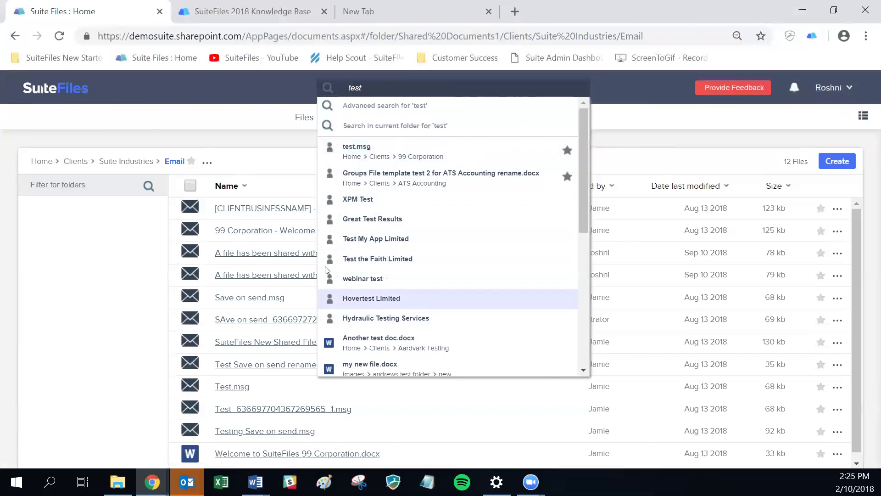
pyautogui.scroll(-1, 557, 233)
pyautogui.scroll(-5, 555, 230)
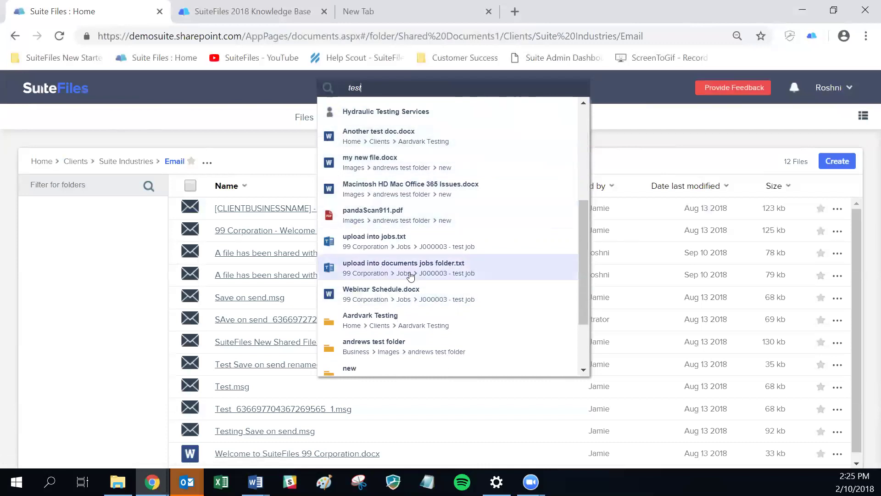
pyautogui.scroll(-3, 413, 273)
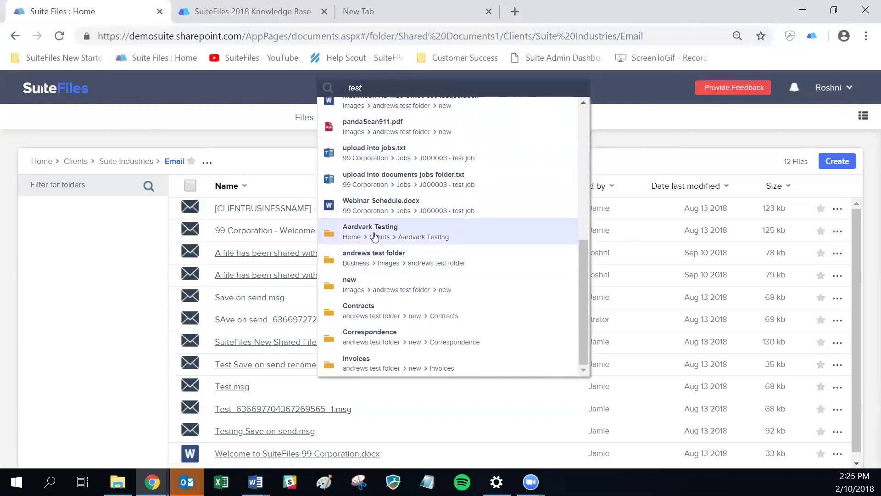
pyautogui.scroll(10, 434, 284)
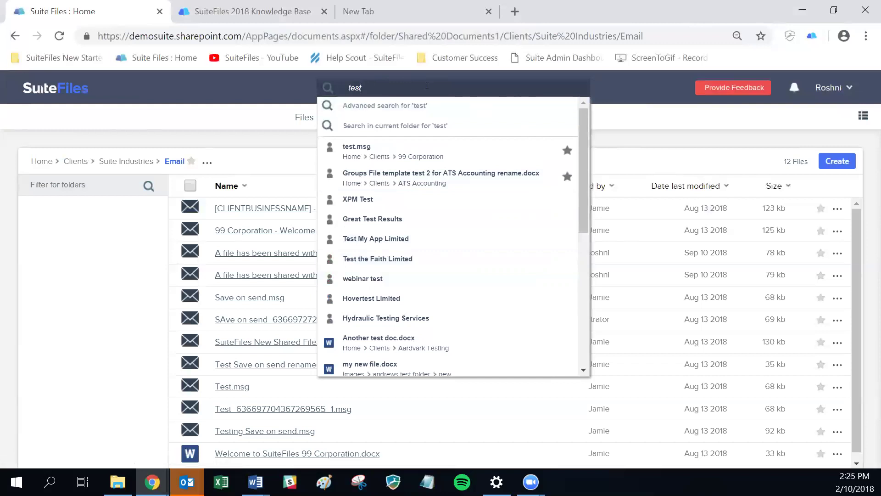
# - Run the full search for 'test' and filter results by Current, then Archived content state
pyautogui.press('Return')
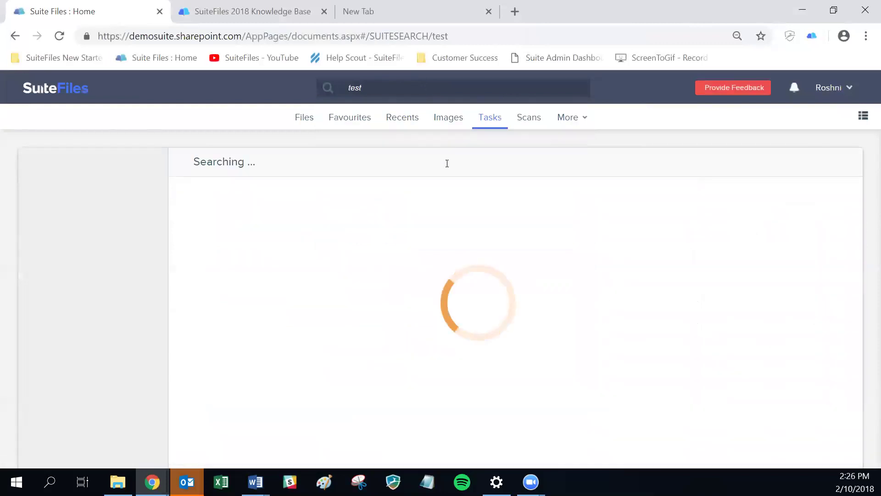
pyautogui.hotkey('alt', 'Tab')
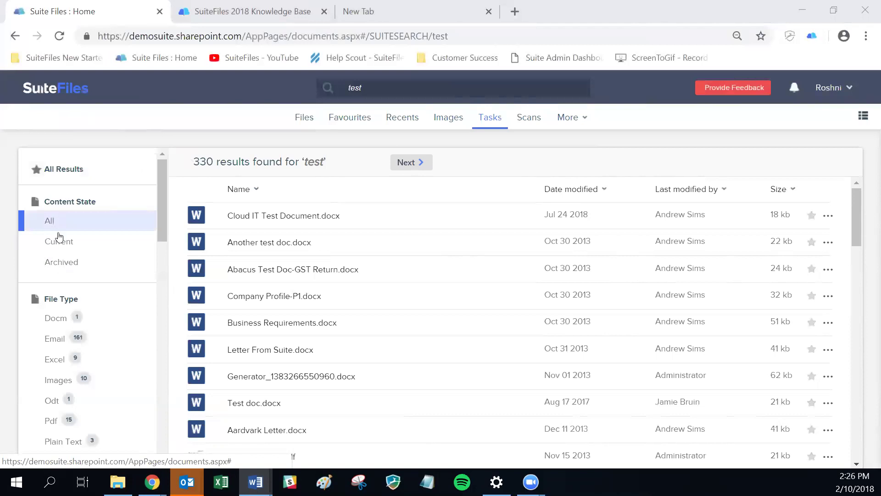
pyautogui.click(91, 242)
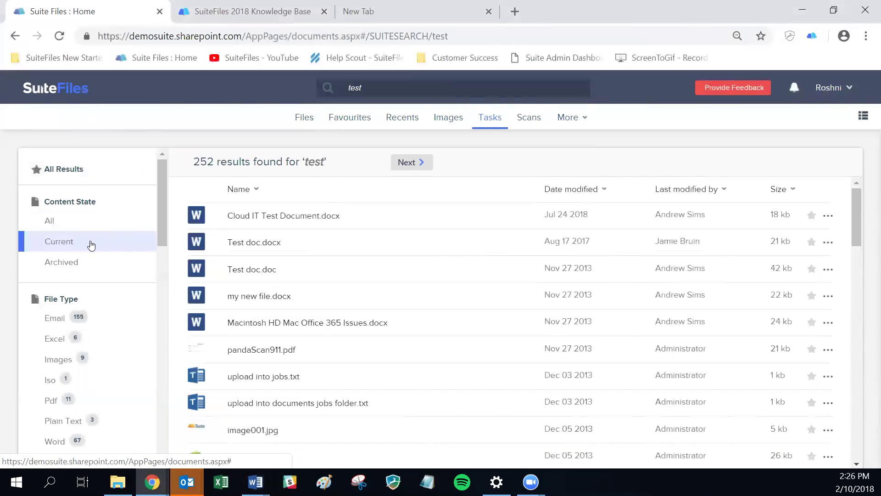
pyautogui.click(92, 266)
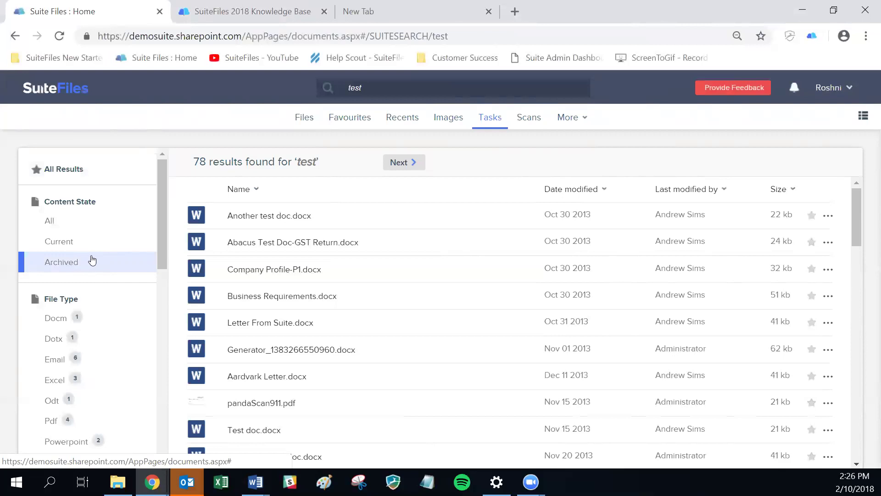
pyautogui.scroll(-3, 102, 295)
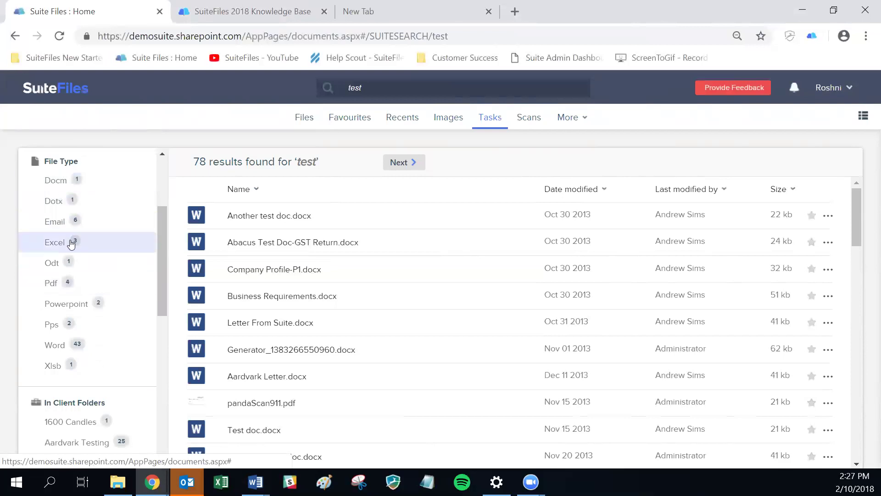
# - Filter the archived 'test' results to Word files after briefly applying and removing PDF
pyautogui.click(53, 286)
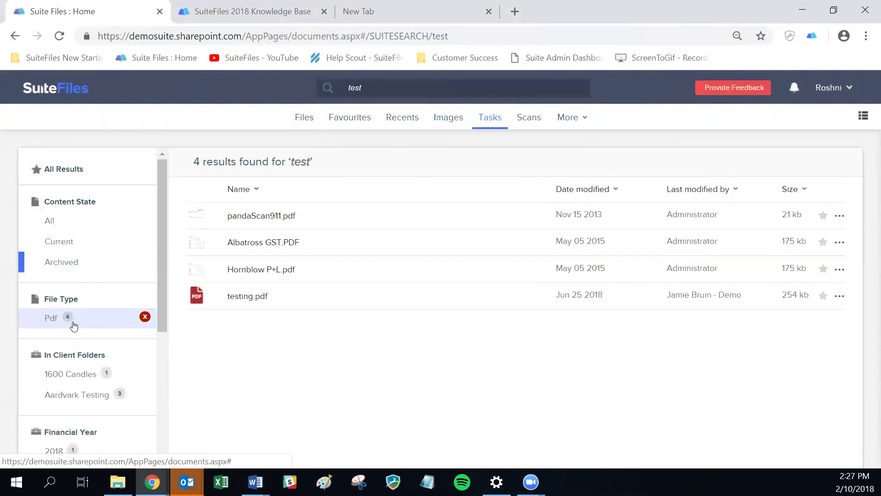
pyautogui.click(145, 316)
pyautogui.scroll(-3, 109, 288)
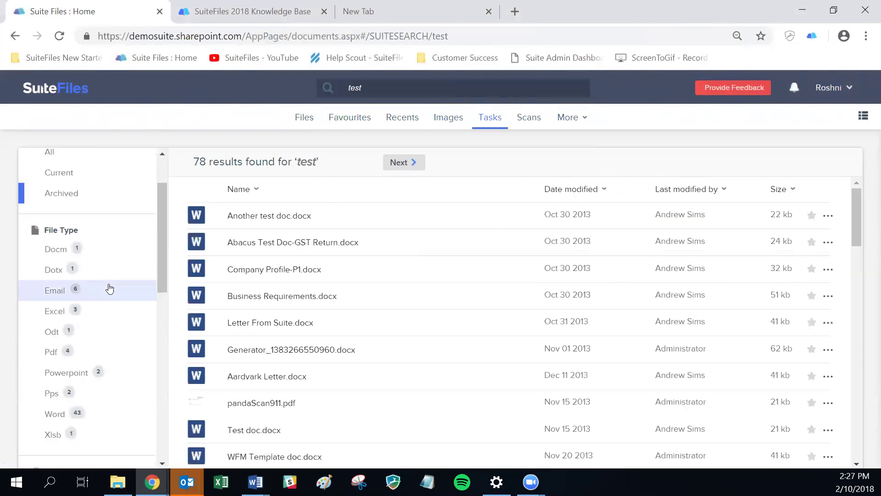
pyautogui.click(55, 346)
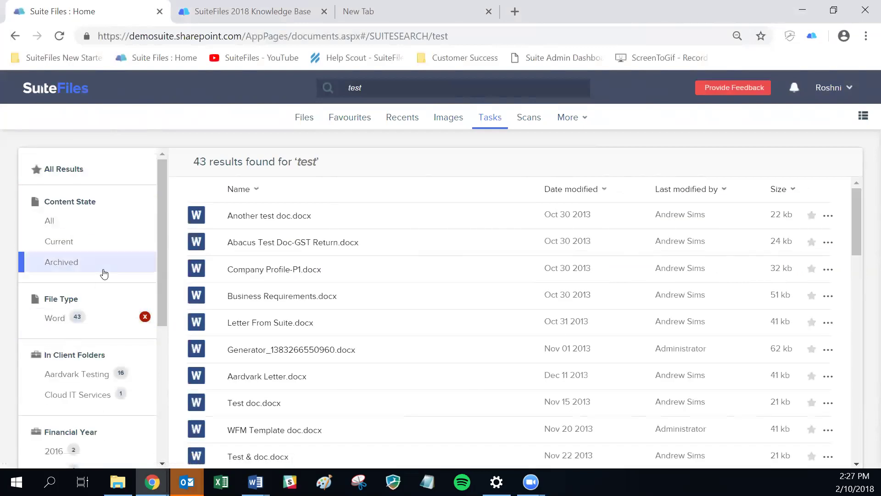
# - Limit the Word results to one colleague's edits in Cloud IT Services, leaving test intro letter.docx
pyautogui.scroll(-3, 117, 257)
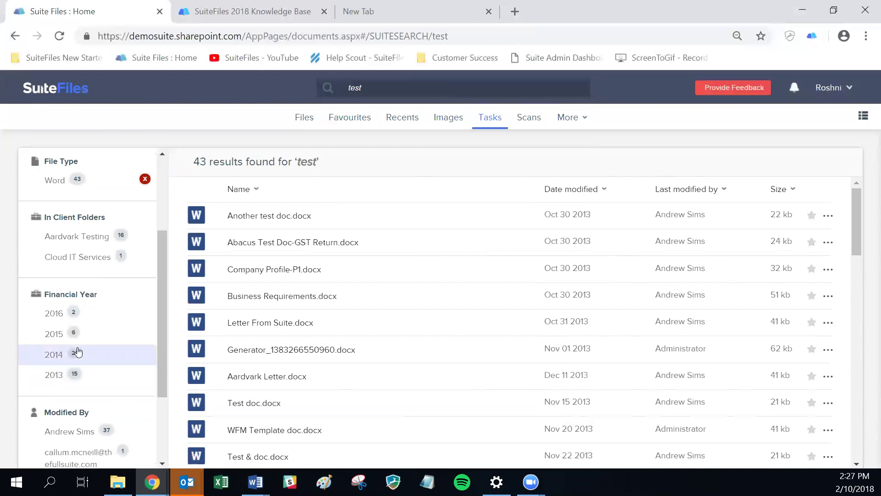
pyautogui.scroll(-3, 114, 350)
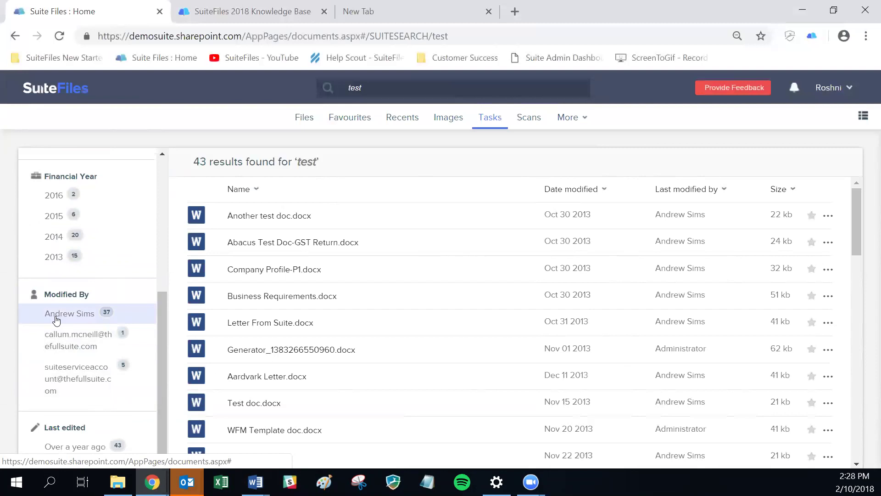
pyautogui.click(85, 318)
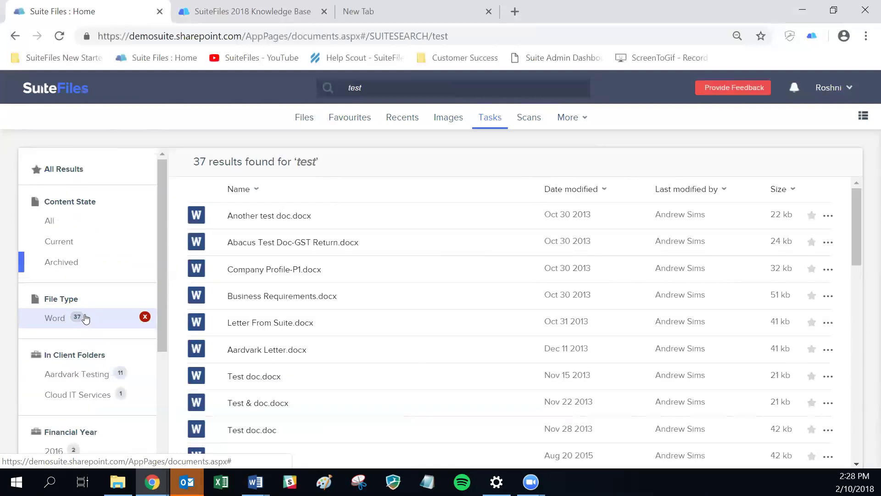
pyautogui.click(73, 395)
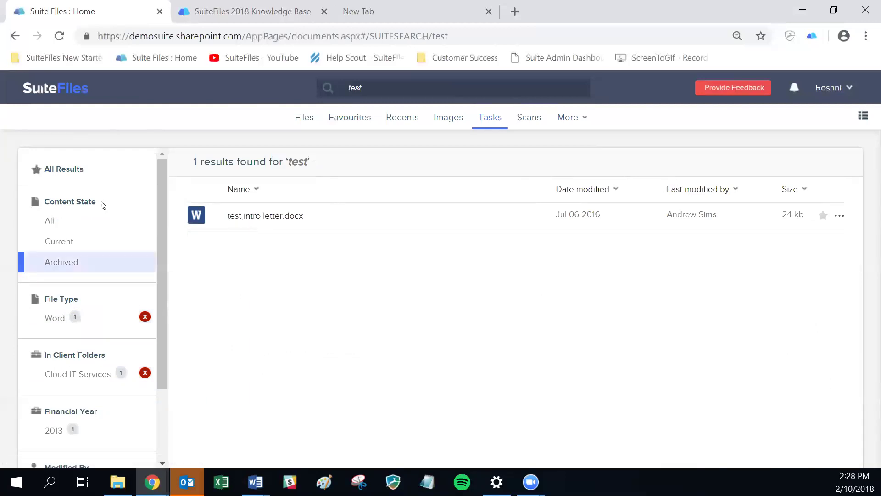
pyautogui.scroll(-2, 105, 211)
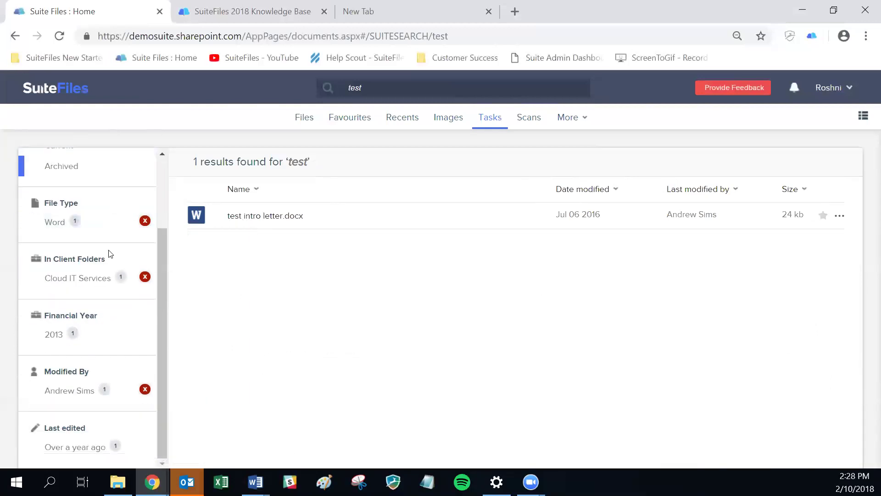
pyautogui.scroll(2, 108, 252)
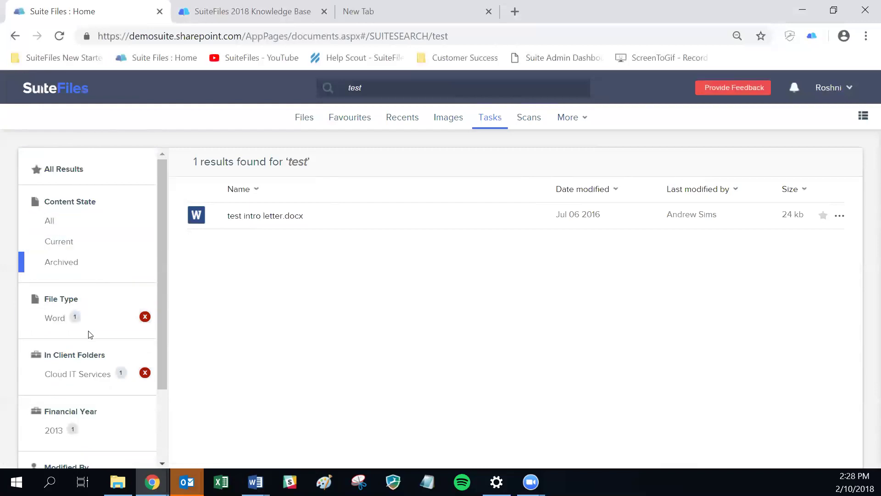
pyautogui.scroll(-2, 87, 335)
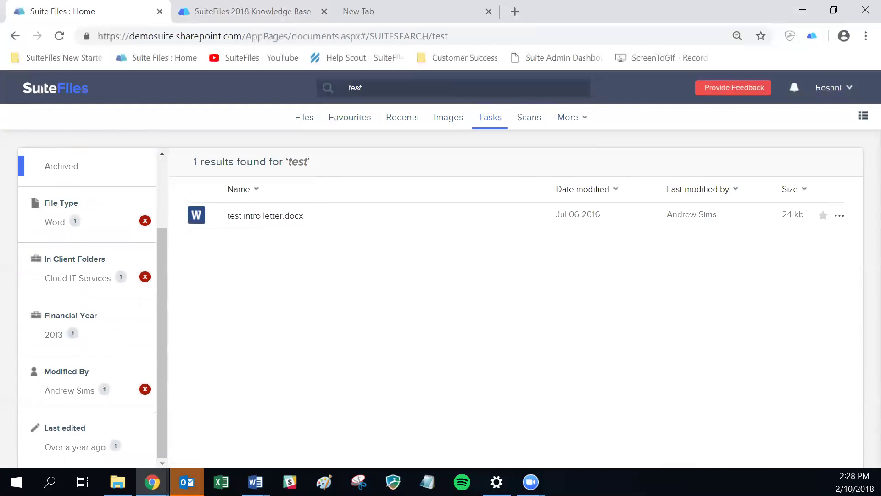
pyautogui.hotkey('alt', 'Tab')
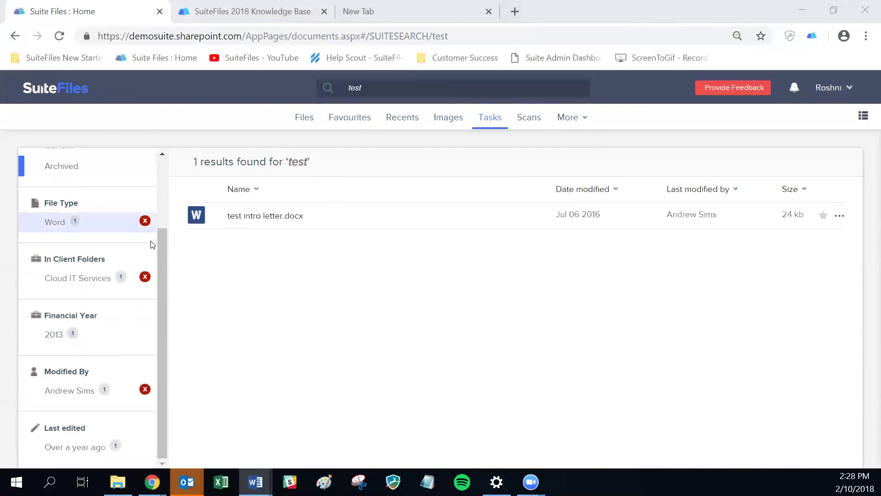
# - Go from Home through Clients into the 99 Corporation folder and bring up 'test' search suggestions
pyautogui.click(164, 171)
pyautogui.scroll(2, 164, 171)
pyautogui.click(53, 91)
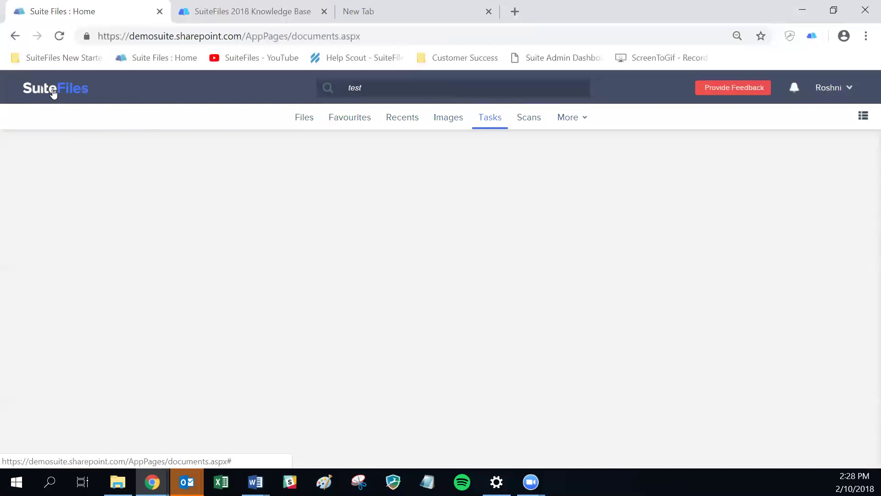
pyautogui.click(55, 222)
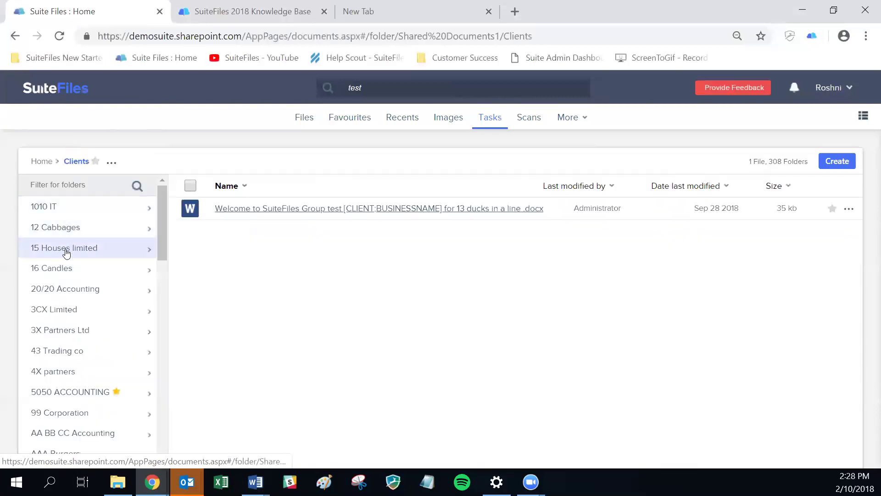
pyautogui.scroll(-5, 67, 284)
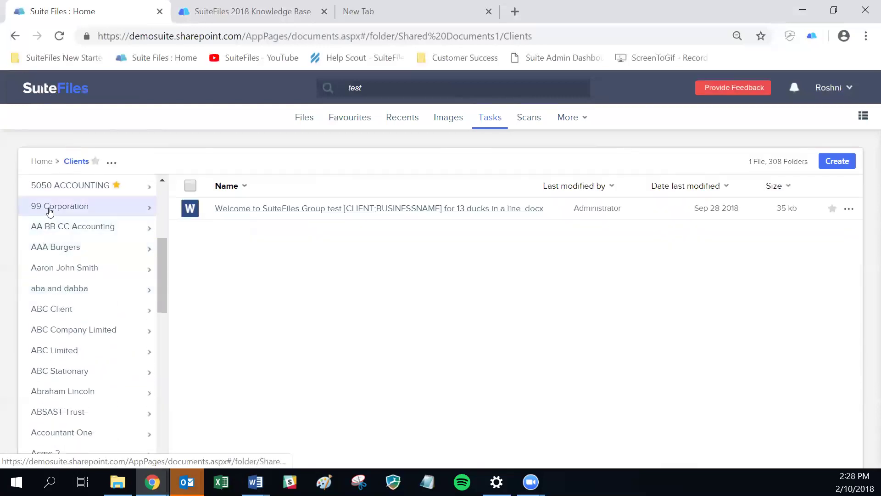
pyautogui.click(51, 212)
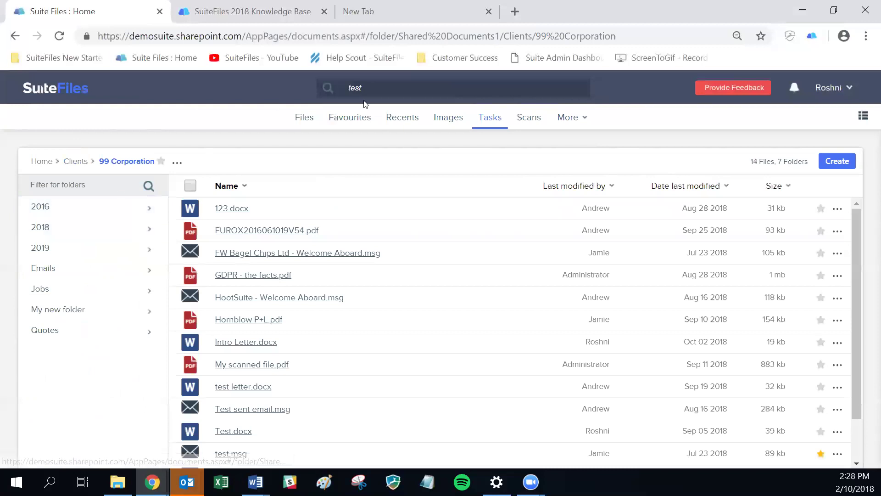
pyautogui.click(374, 88)
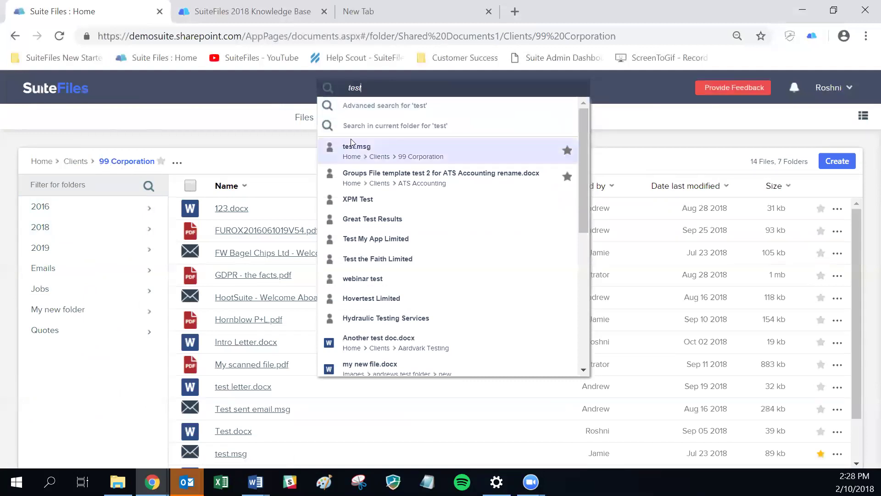
# - Search for 'test' within the 99 Corporation folder, then view the starred Favourites files
pyautogui.click(398, 129)
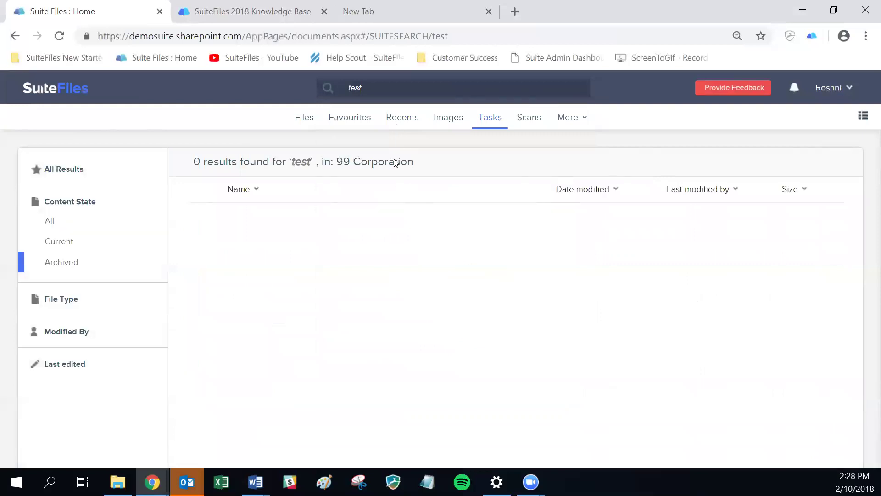
pyautogui.click(381, 89)
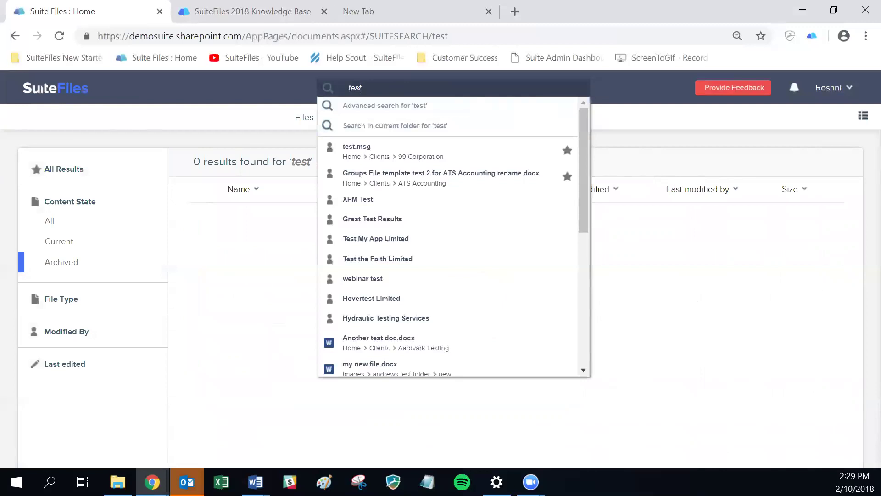
pyautogui.click(344, 126)
pyautogui.click(351, 120)
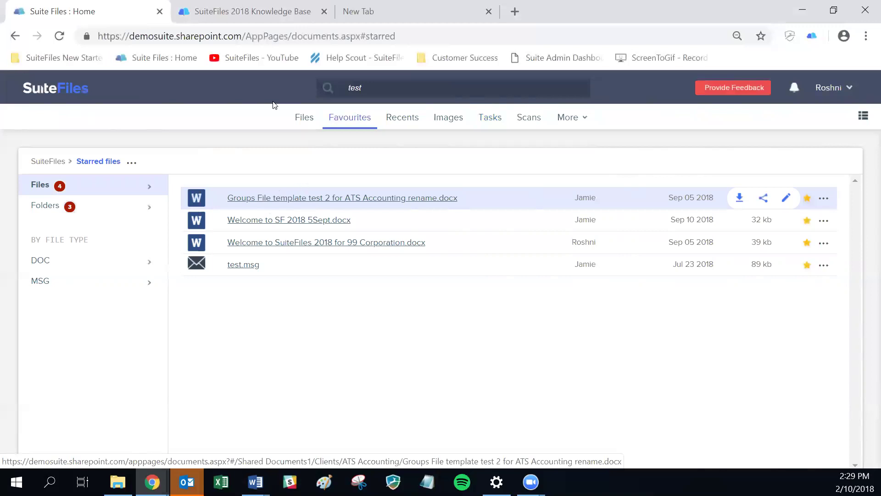
# - Return through Clients to the 99 Corporation folder and star it as a favourite
pyautogui.click(303, 120)
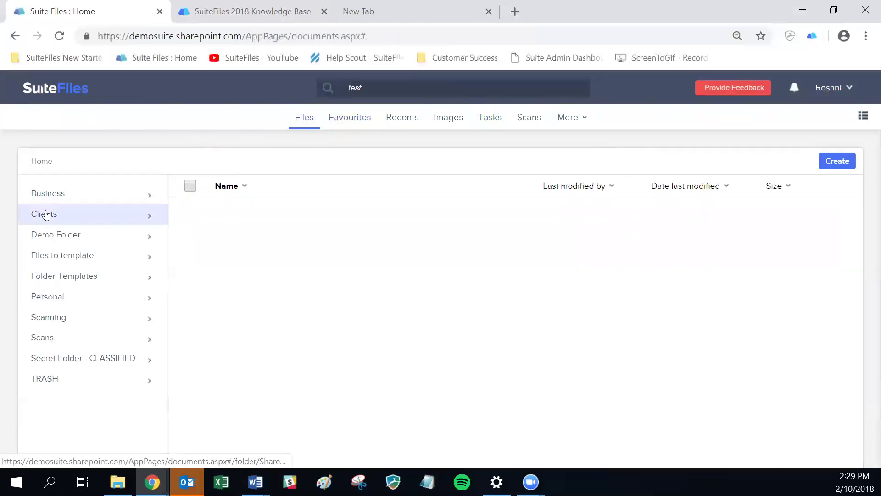
pyautogui.click(48, 213)
pyautogui.scroll(-3, 91, 369)
pyautogui.scroll(-1, 92, 368)
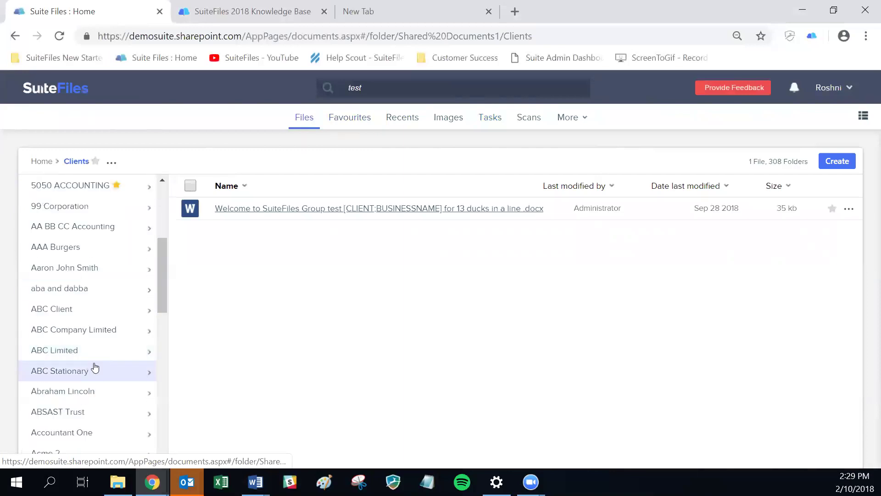
pyautogui.click(76, 210)
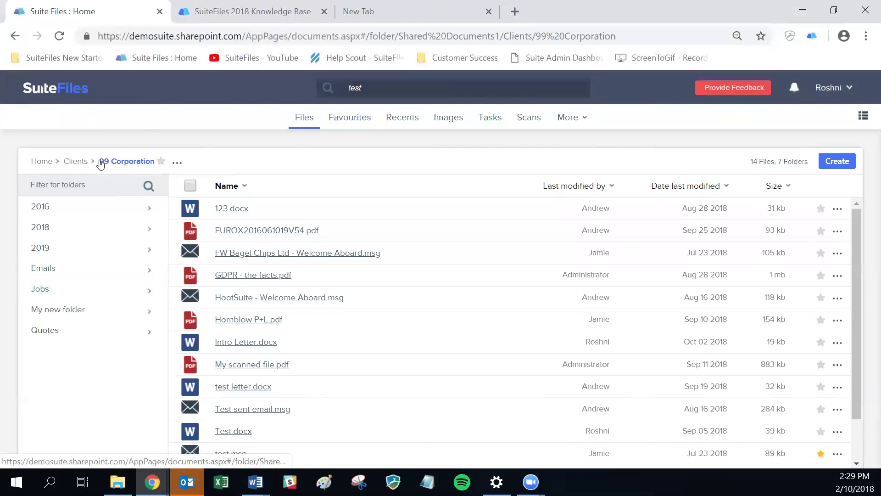
pyautogui.click(161, 162)
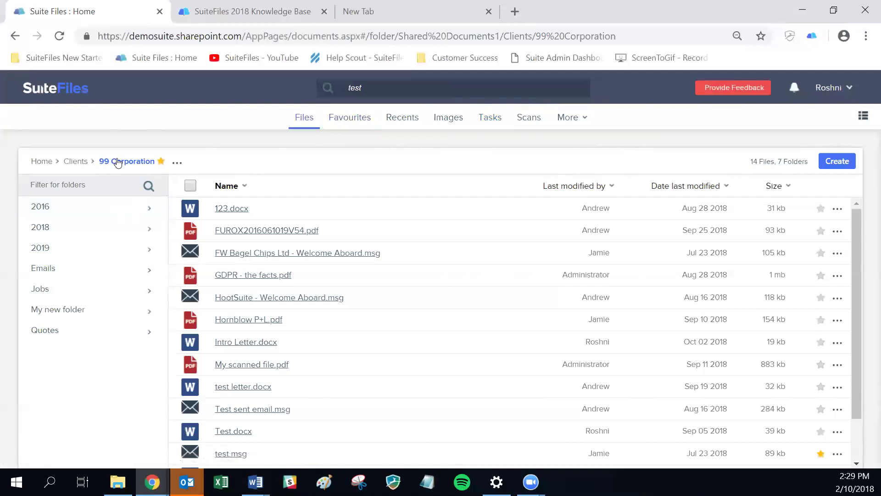
# - Open ATS Accounting's 2018 folder from Clients, then show the starred Favourites list
pyautogui.click(69, 163)
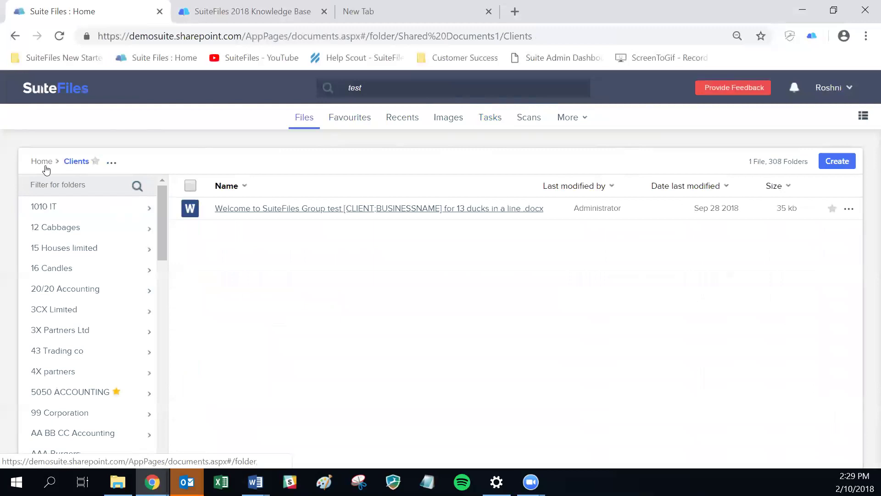
pyautogui.scroll(-6, 49, 410)
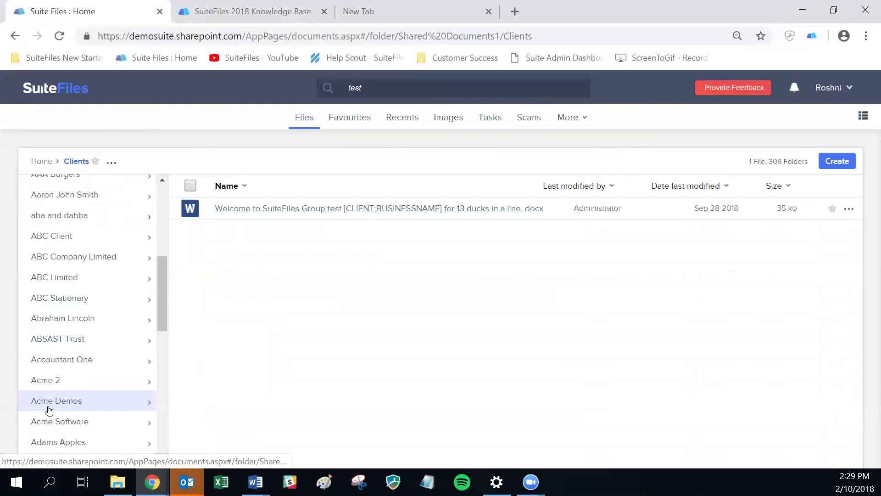
pyautogui.scroll(-8, 49, 409)
pyautogui.scroll(-3, 53, 395)
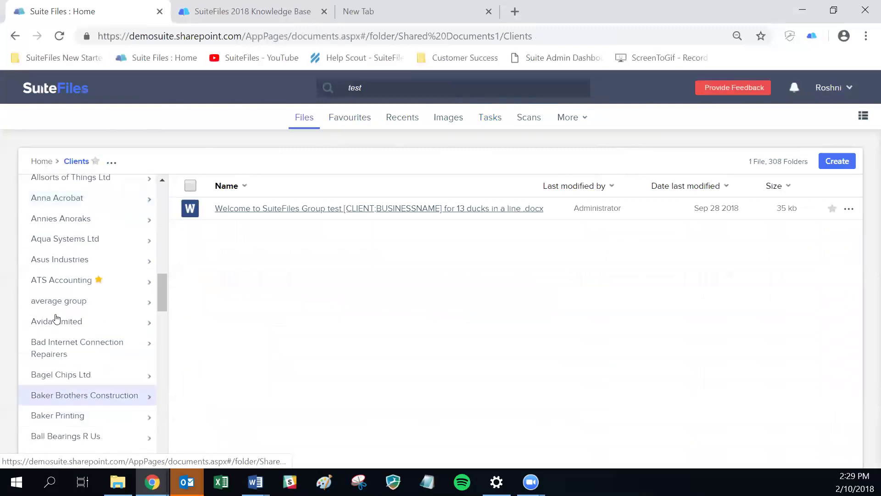
pyautogui.click(44, 281)
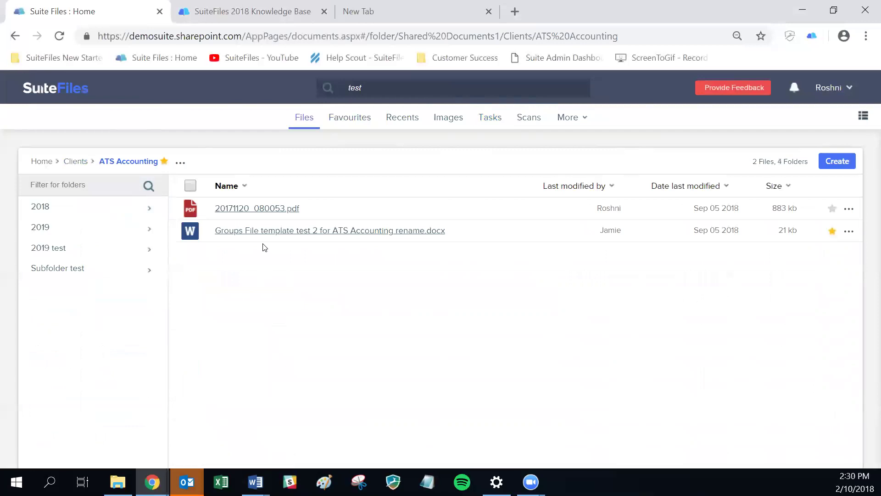
pyautogui.click(38, 207)
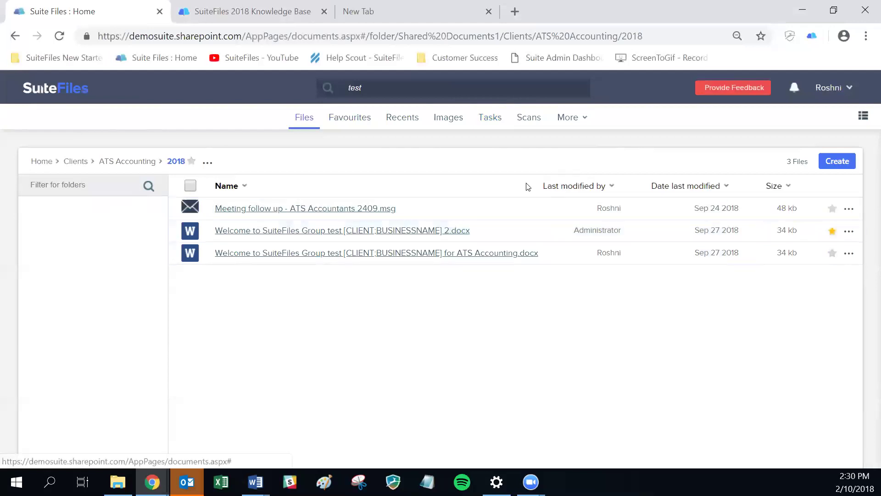
pyautogui.click(354, 119)
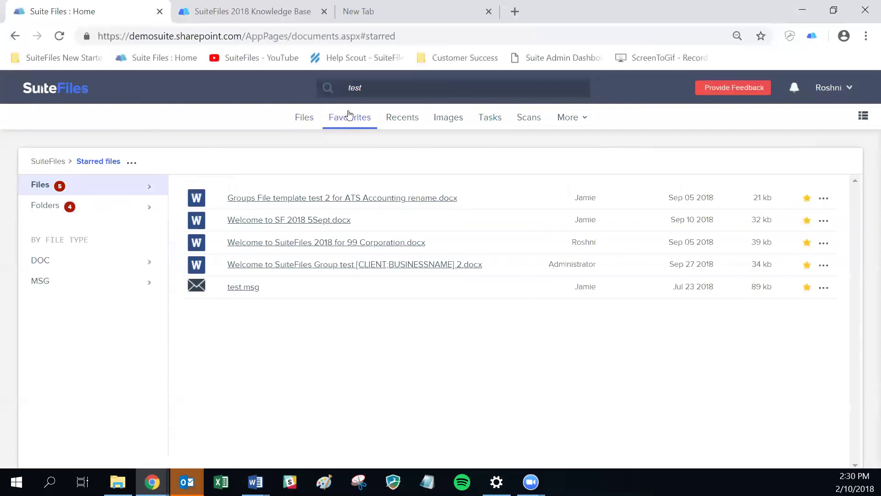
# - Switch Favourites between starred Folders and Files several times, then show Recents
pyautogui.click(46, 208)
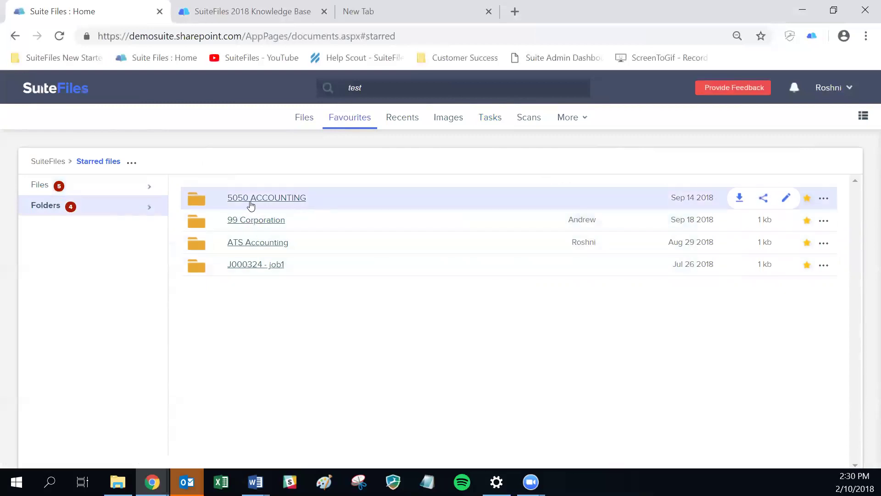
pyautogui.click(44, 186)
pyautogui.click(46, 207)
pyautogui.click(43, 188)
pyautogui.click(50, 207)
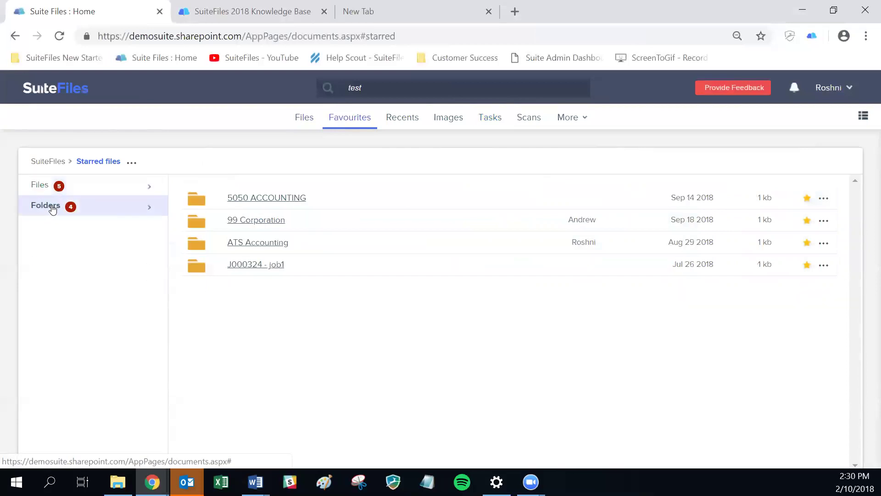
pyautogui.click(393, 117)
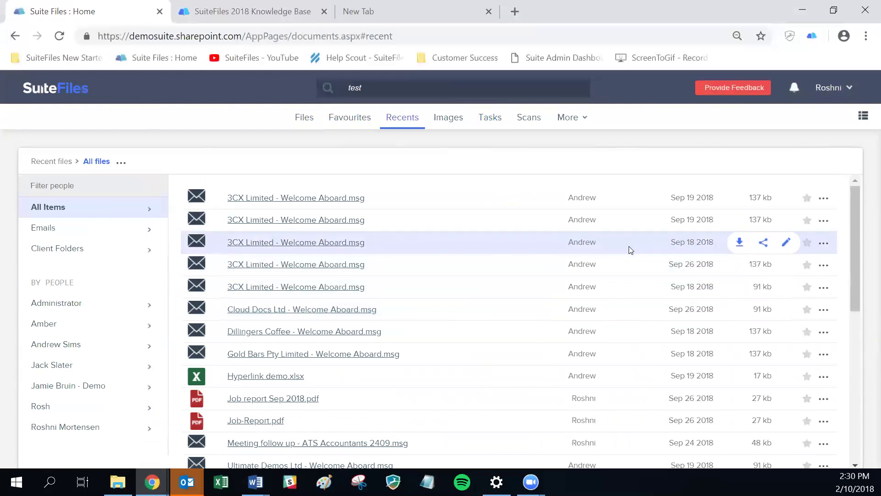
pyautogui.scroll(-10, 631, 247)
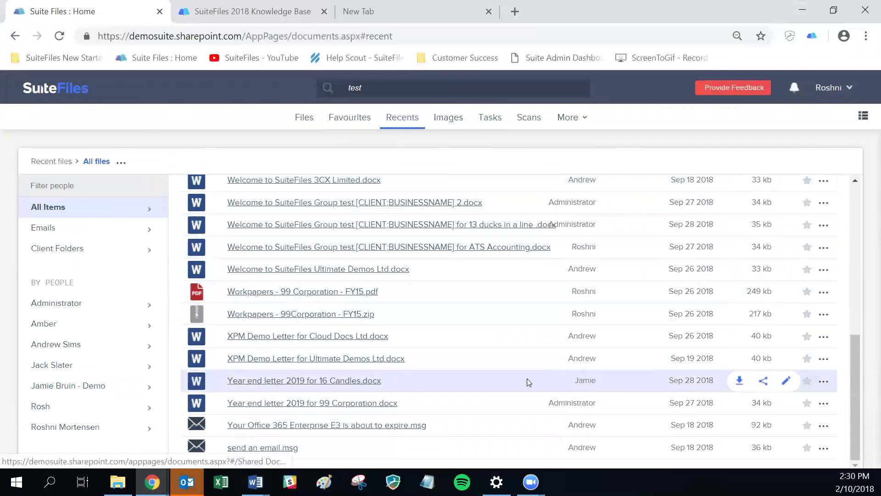
pyautogui.scroll(6, 296, 317)
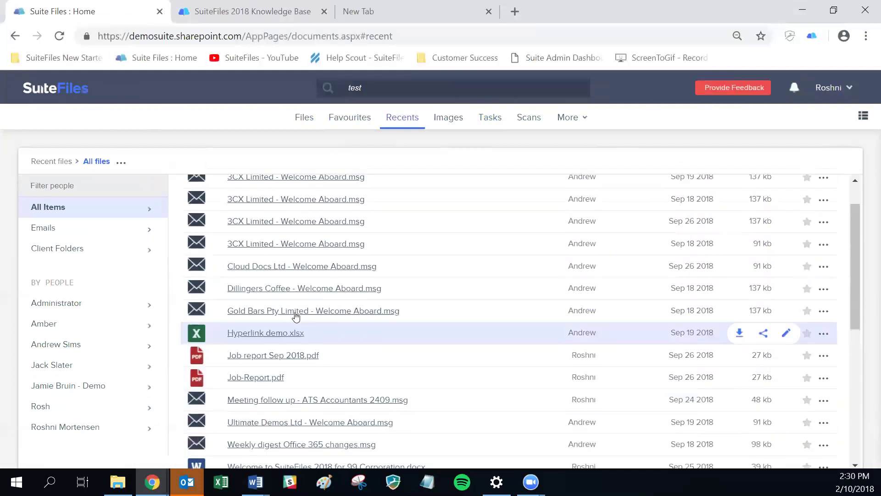
pyautogui.scroll(1, 296, 316)
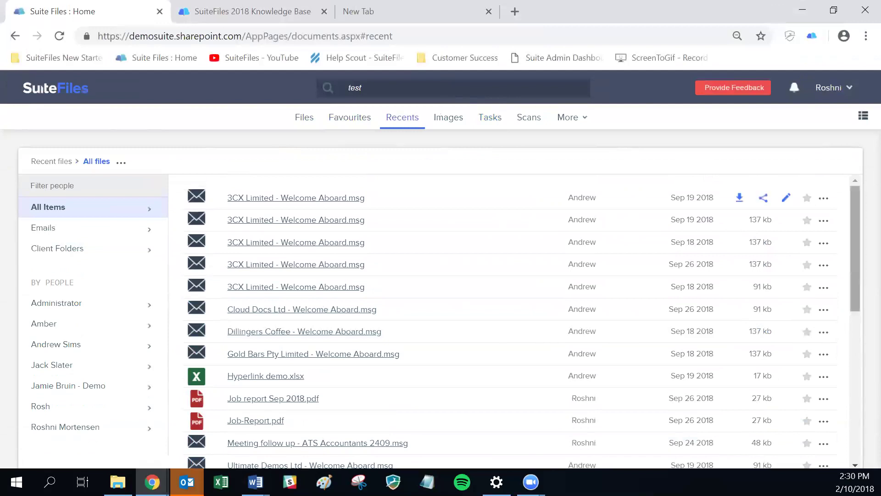
pyautogui.click(256, 482)
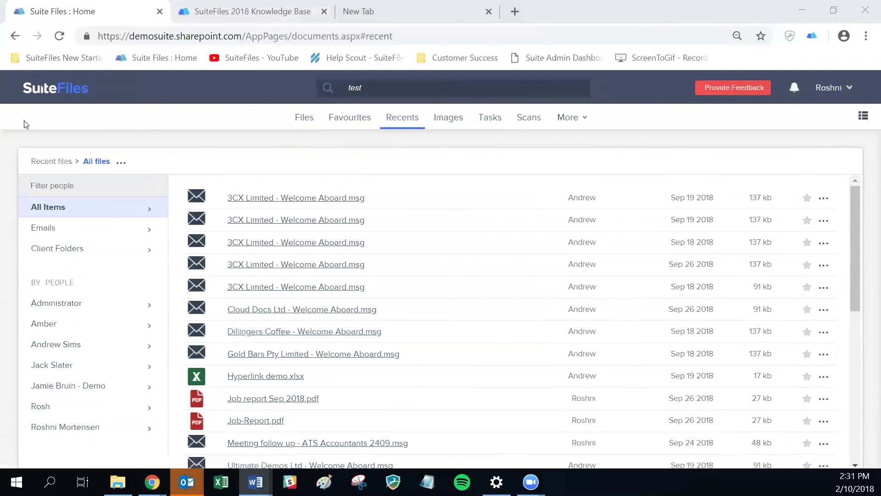
# - Create a subfolder named 'HKS Accounting' under Clients using the folder actions menu
pyautogui.click(35, 88)
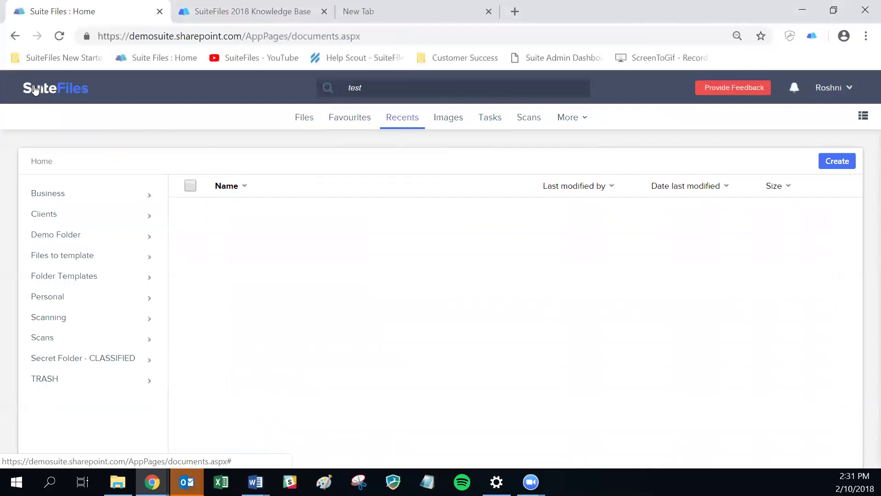
pyautogui.click(51, 216)
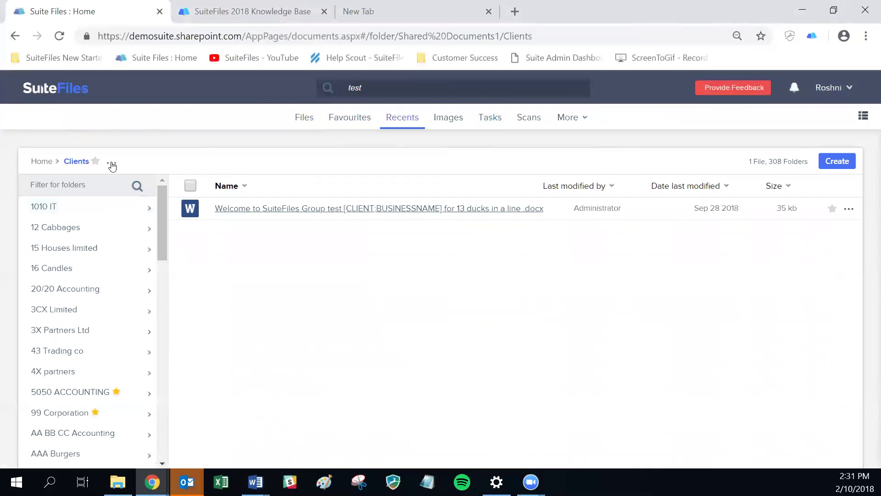
pyautogui.click(112, 164)
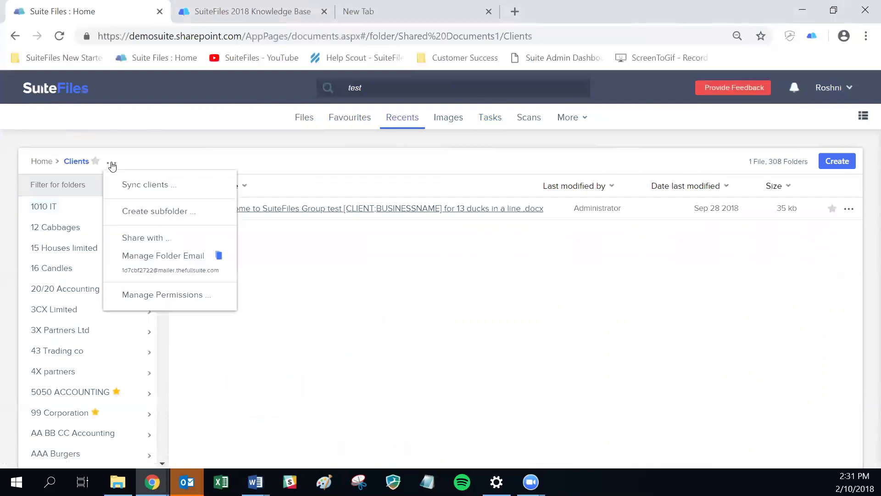
pyautogui.click(139, 213)
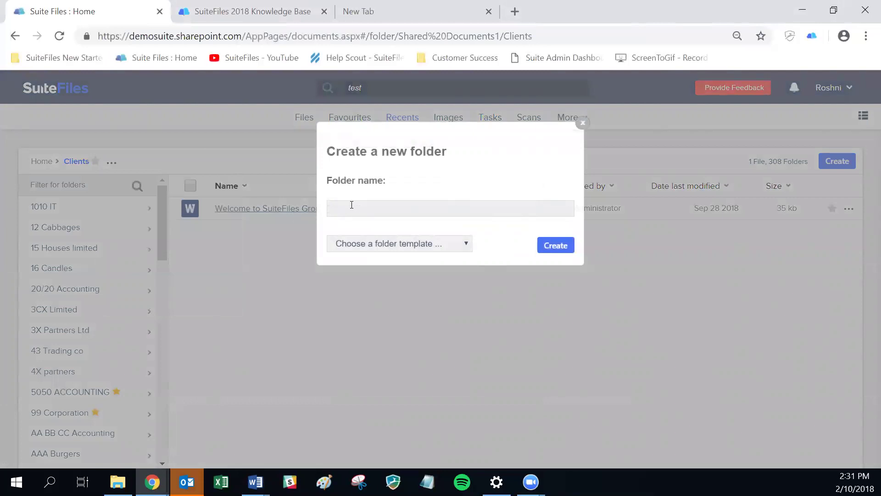
pyautogui.write('HKS Accounting')
pyautogui.click(554, 246)
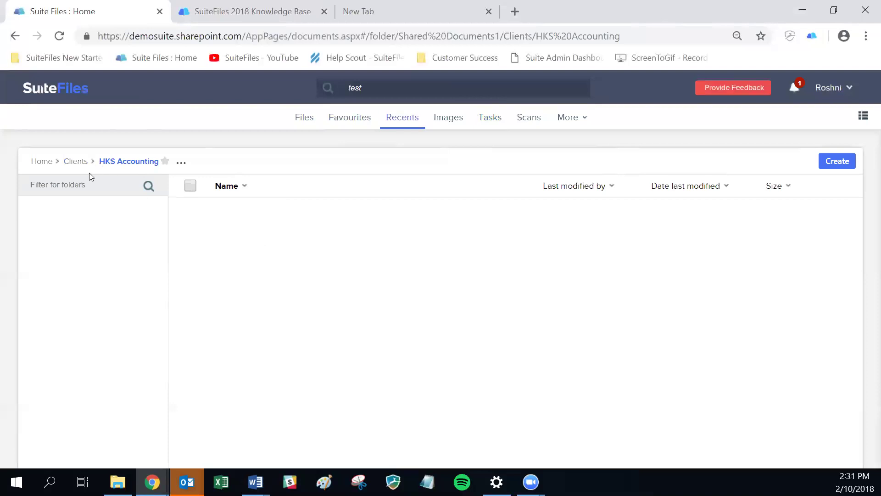
# - Delete the HKS Accounting folder, confirming with Delete Folder, and return to Home
pyautogui.click(183, 164)
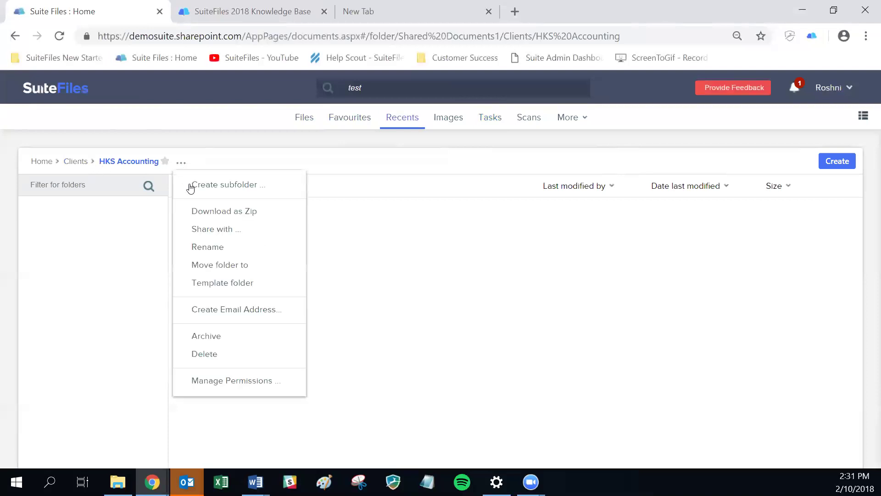
pyautogui.click(415, 306)
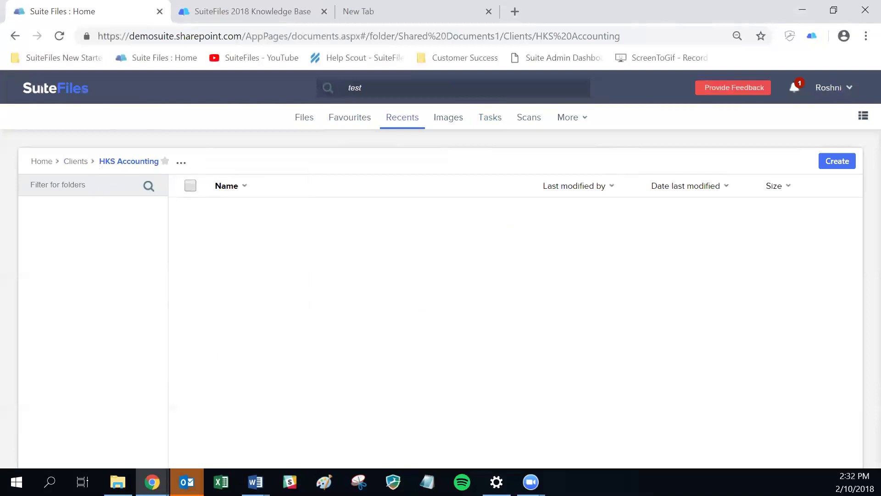
pyautogui.hotkey('alt', 'Tab')
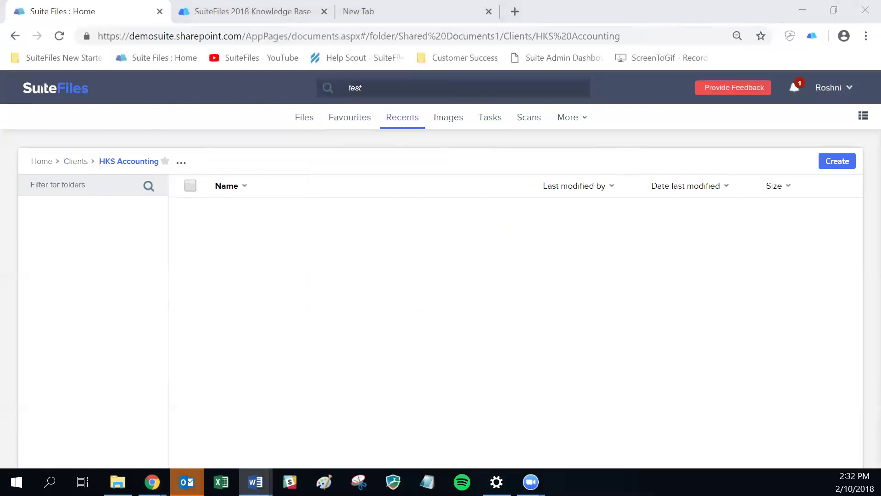
pyautogui.click(182, 164)
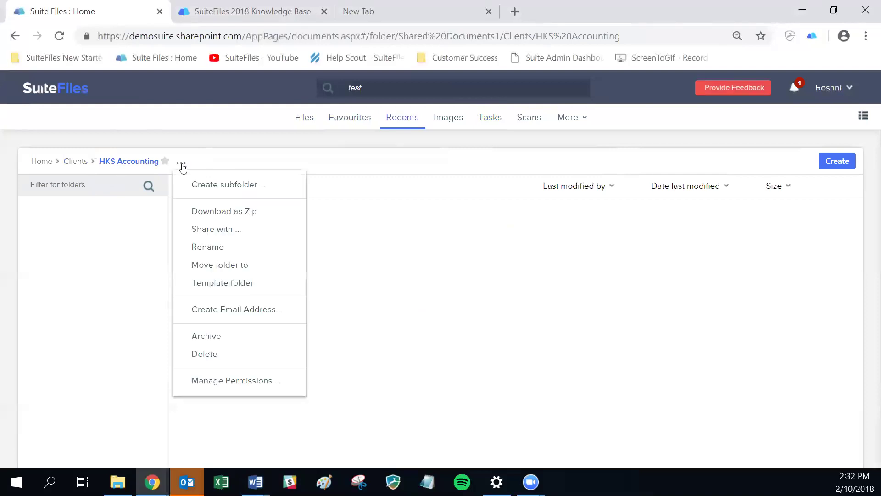
pyautogui.click(205, 360)
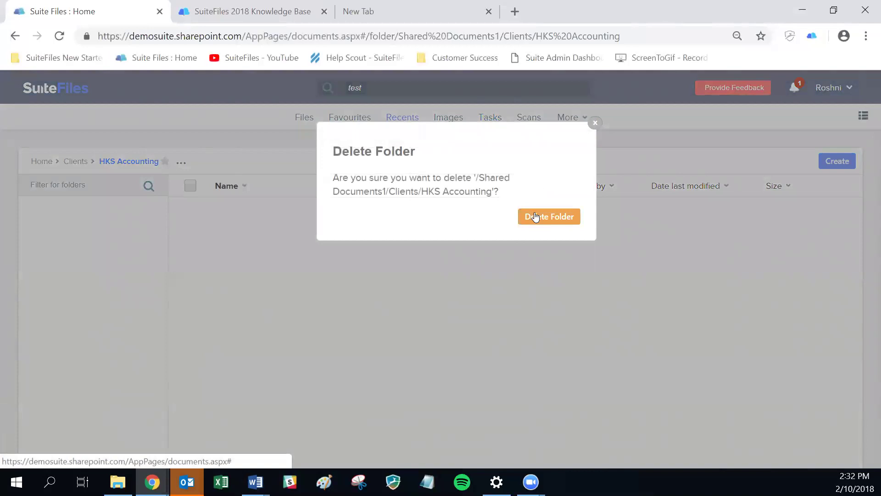
pyautogui.click(536, 217)
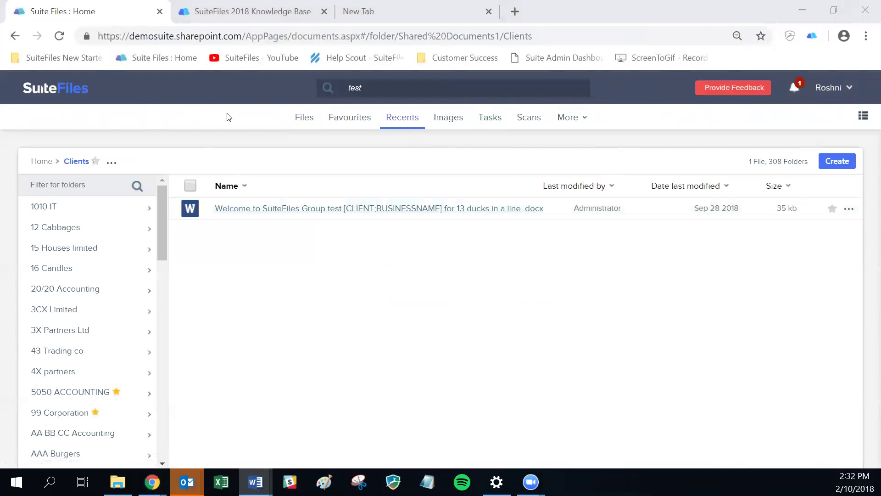
pyautogui.click(37, 163)
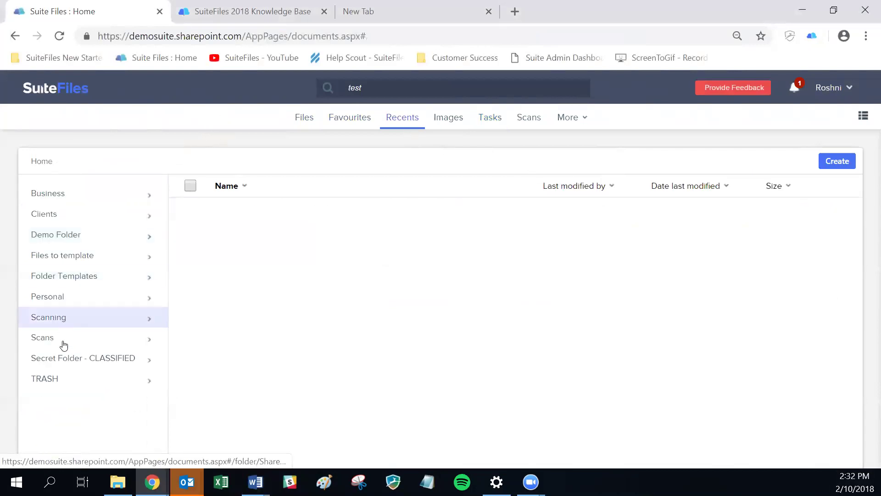
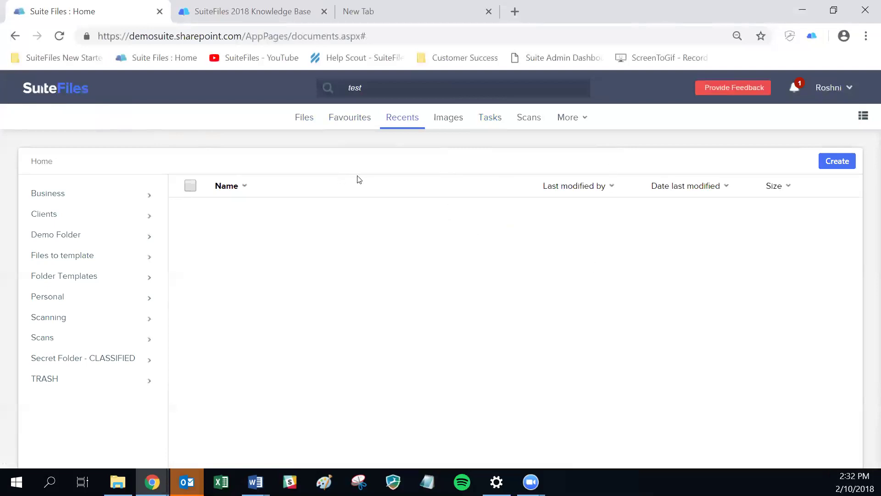
# - Open Folder Templates > New Client Template Folders and show that folder's actions menu
pyautogui.click(58, 214)
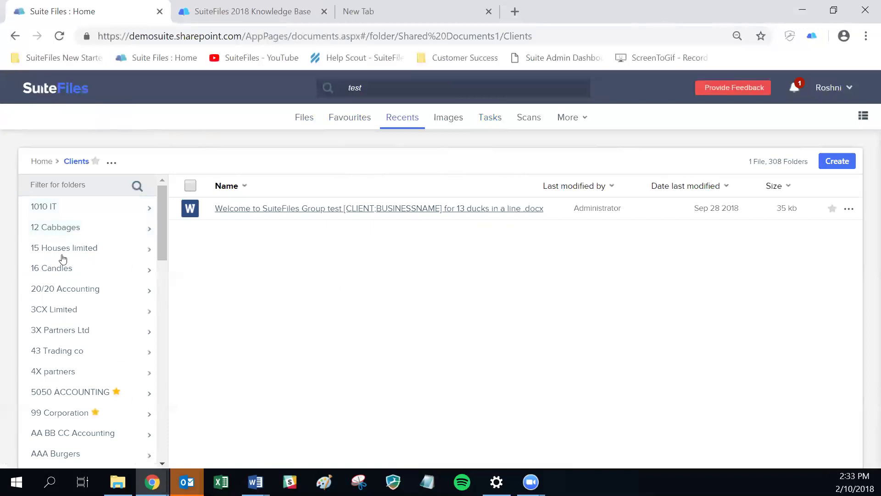
pyautogui.click(33, 165)
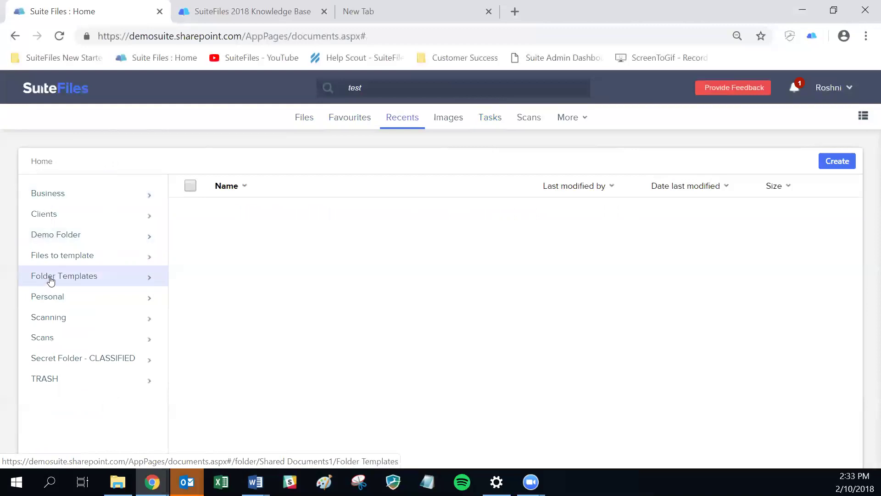
pyautogui.click(51, 277)
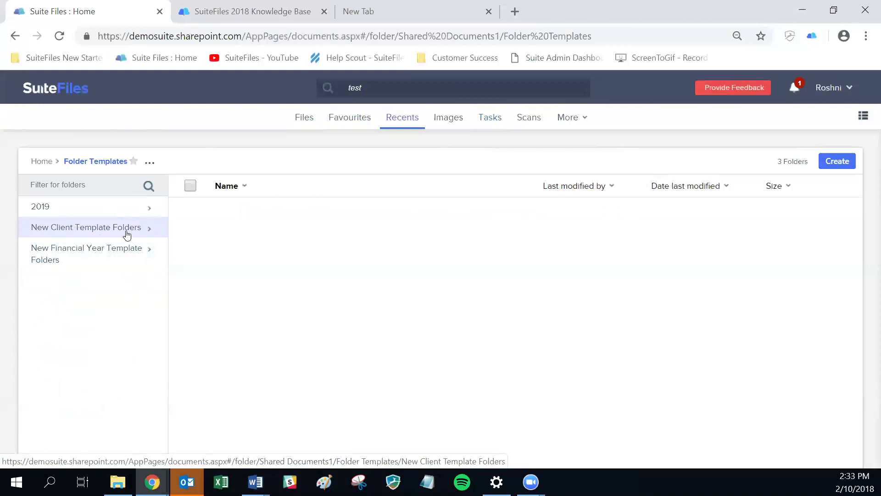
pyautogui.click(148, 229)
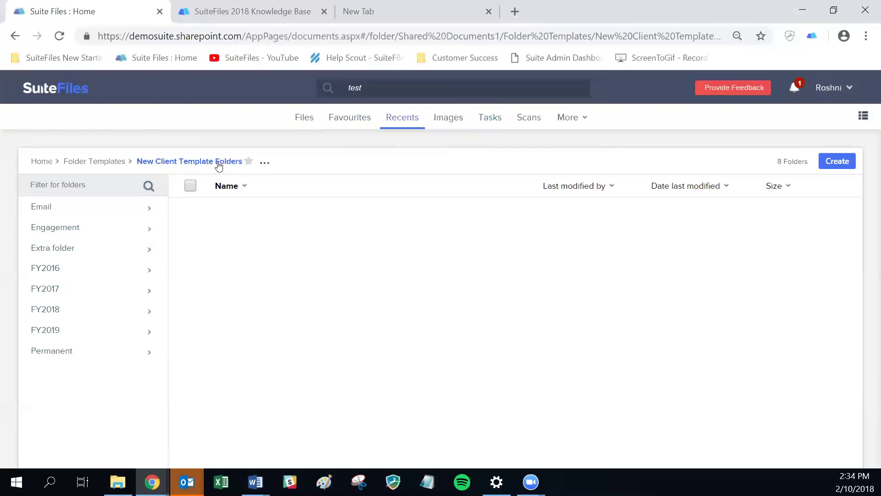
pyautogui.click(266, 166)
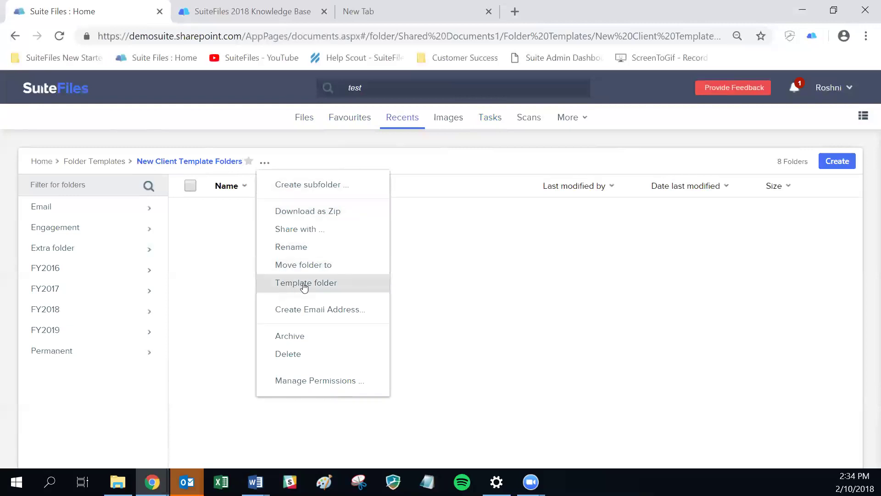
# - Make a template from this folder named 'New Client Folders 2Oct' and create it
pyautogui.click(304, 285)
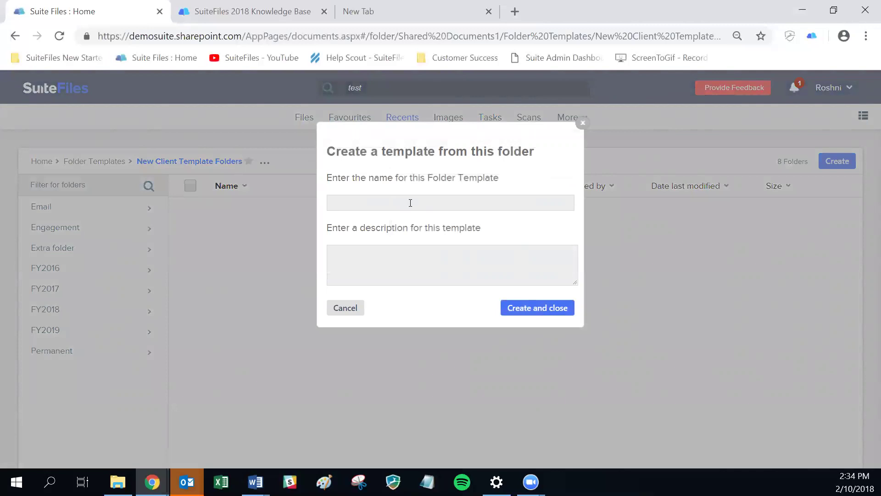
pyautogui.write('N')
pyautogui.write('ew ')
pyautogui.write('Client Fold')
pyautogui.write('ers')
pyautogui.write(' 20c')
pyautogui.write('t')
pyautogui.moveTo(333, 203); pyautogui.dragTo(406, 202)
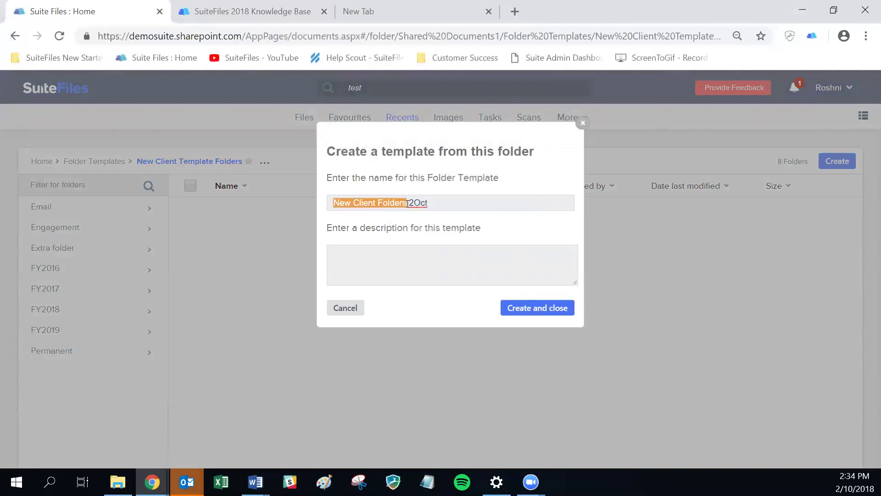
pyautogui.click(472, 201)
pyautogui.click(373, 262)
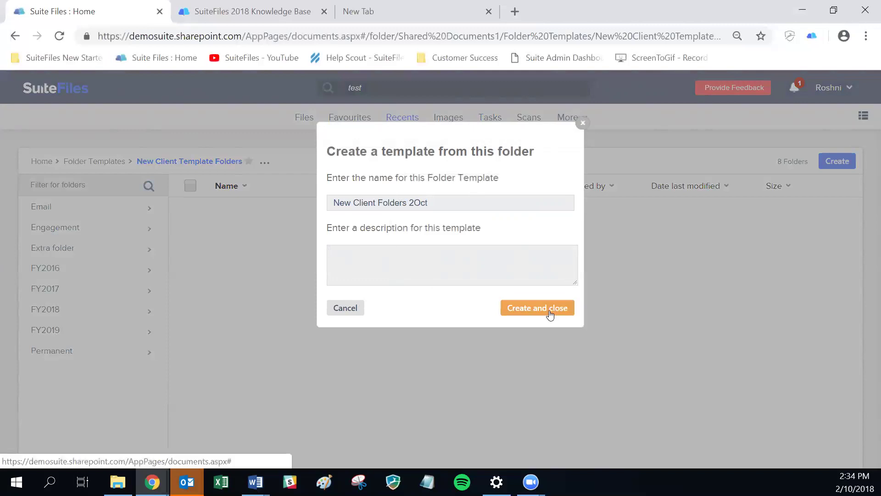
pyautogui.click(551, 313)
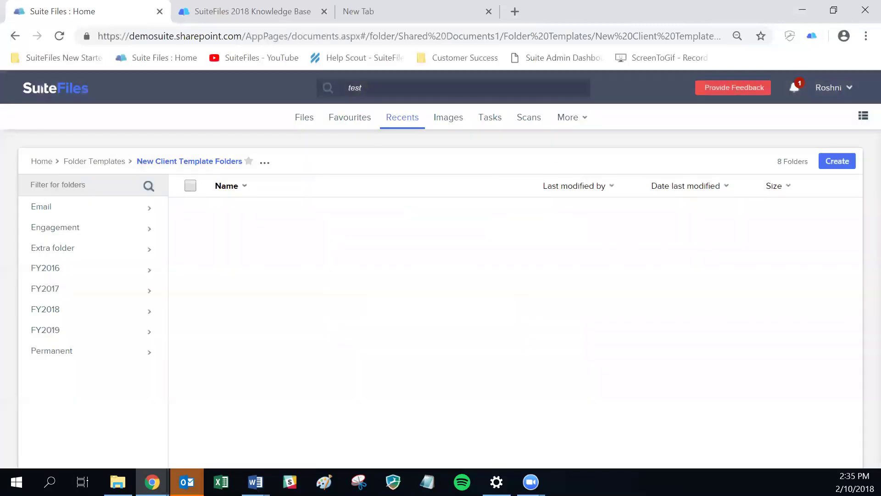
pyautogui.hotkey('alt', 'Tab')
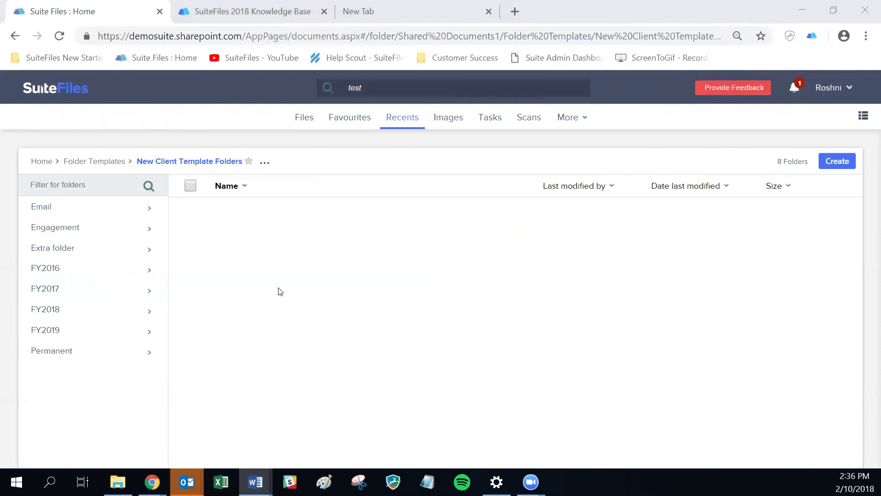
# - Create the Clients subfolder 'HKS Accounting Limited' using the New Client Folders 2Oct template
pyautogui.click(45, 161)
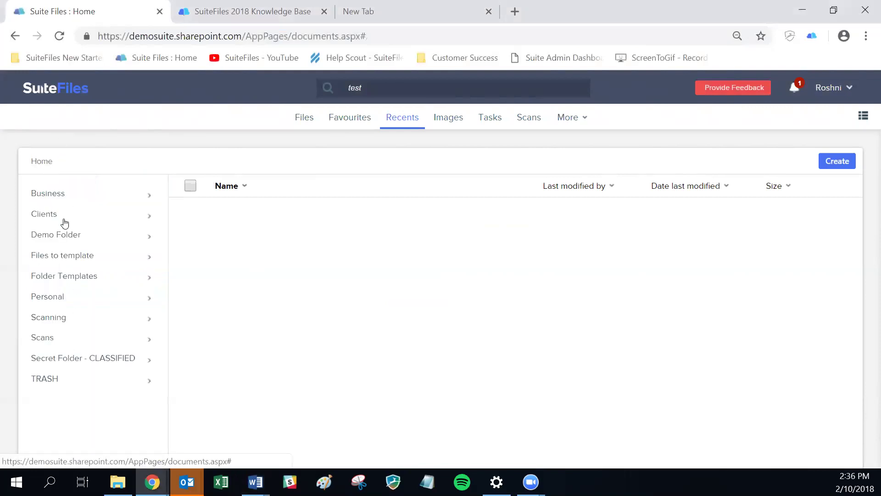
pyautogui.click(64, 223)
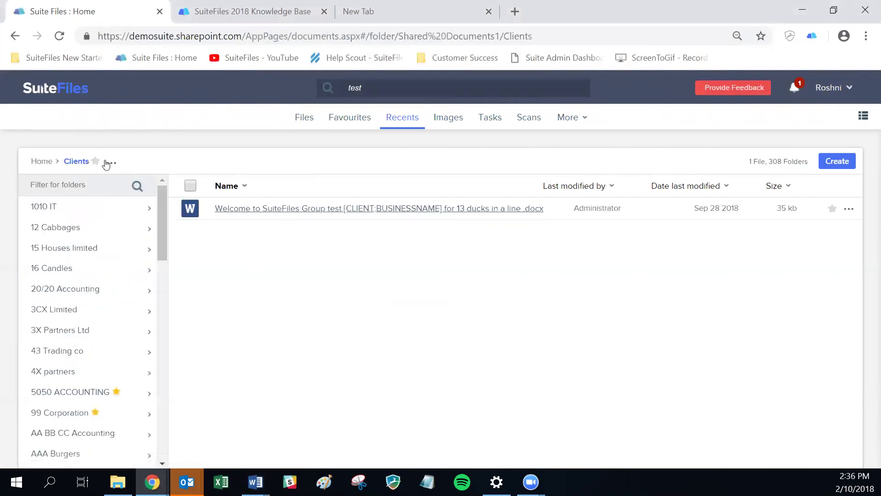
pyautogui.click(112, 163)
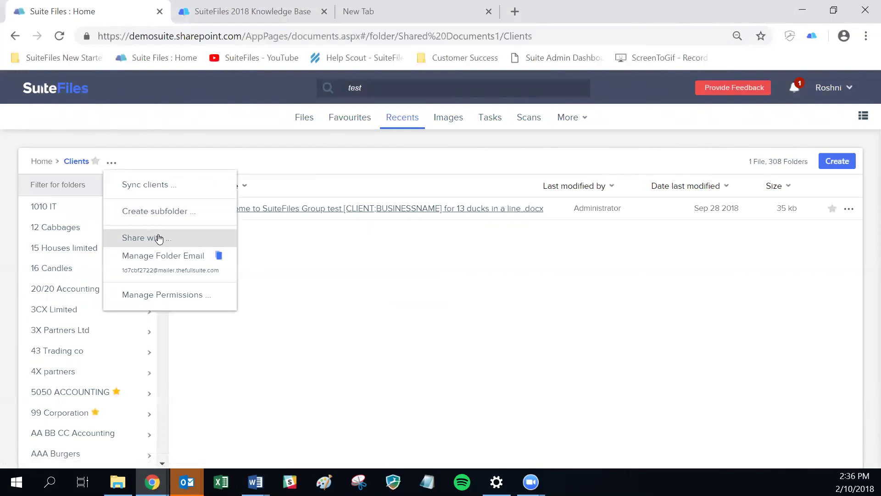
pyautogui.click(156, 219)
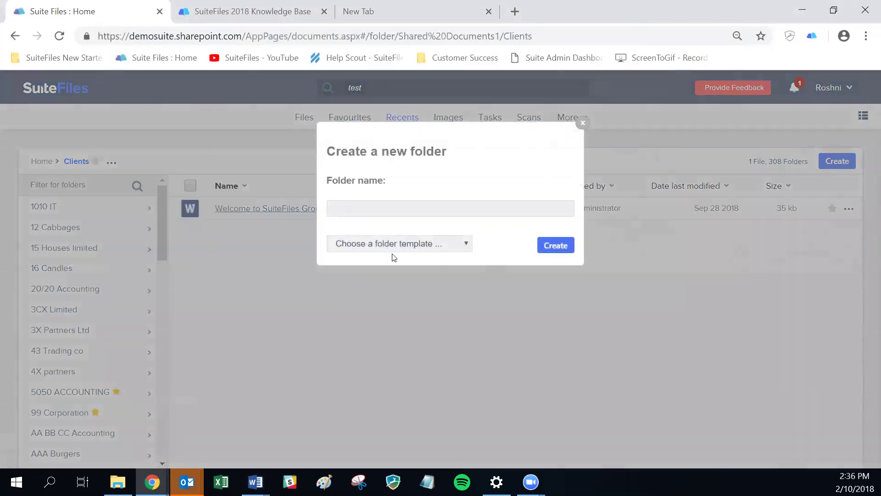
pyautogui.write('HKS Accounting Limited')
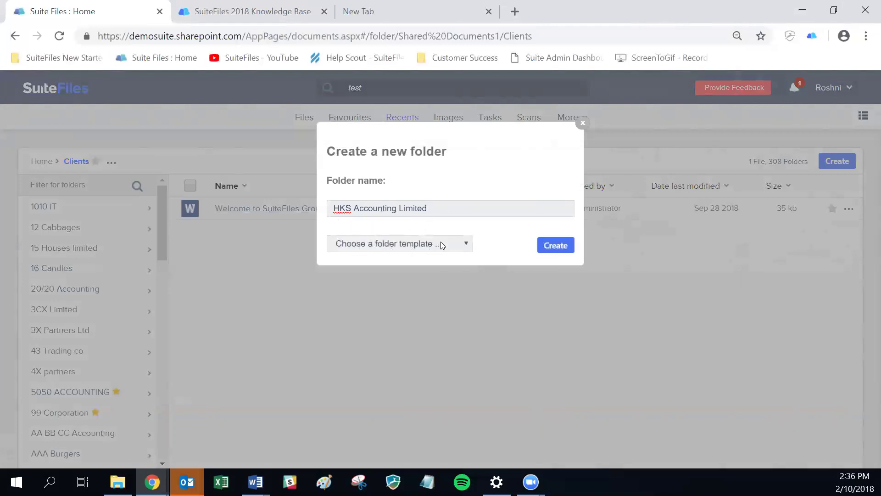
pyautogui.click(464, 246)
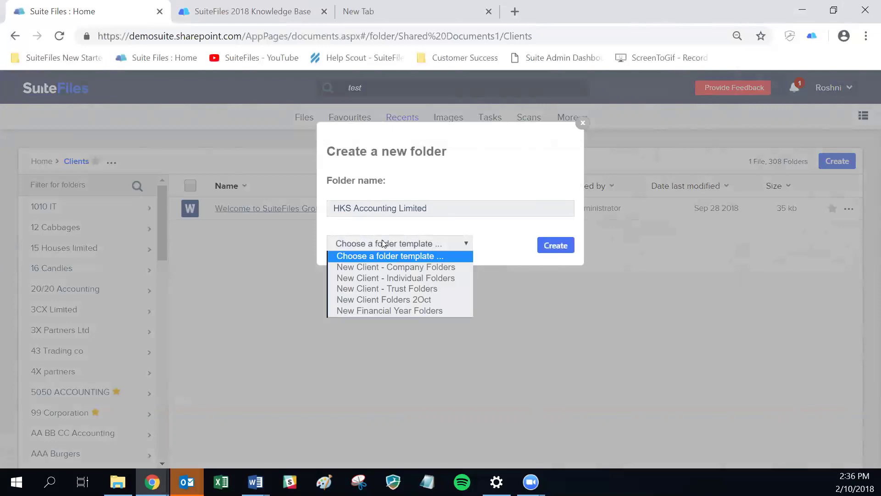
pyautogui.click(419, 301)
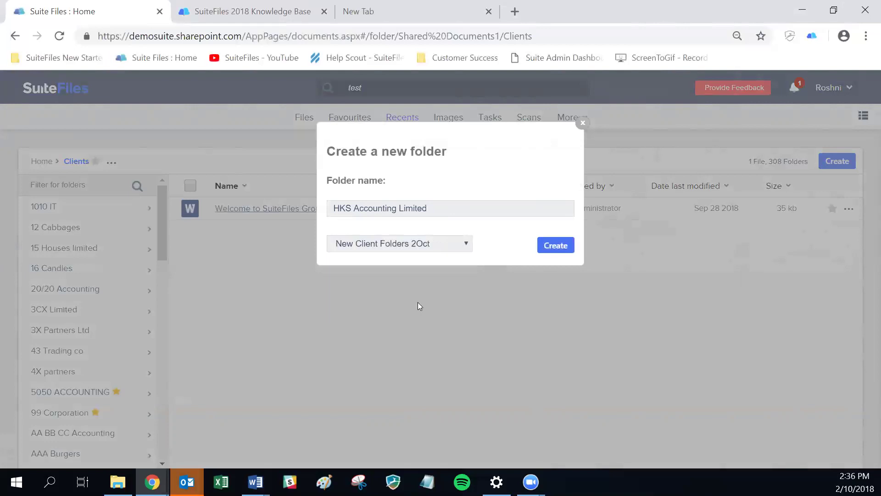
pyautogui.click(558, 246)
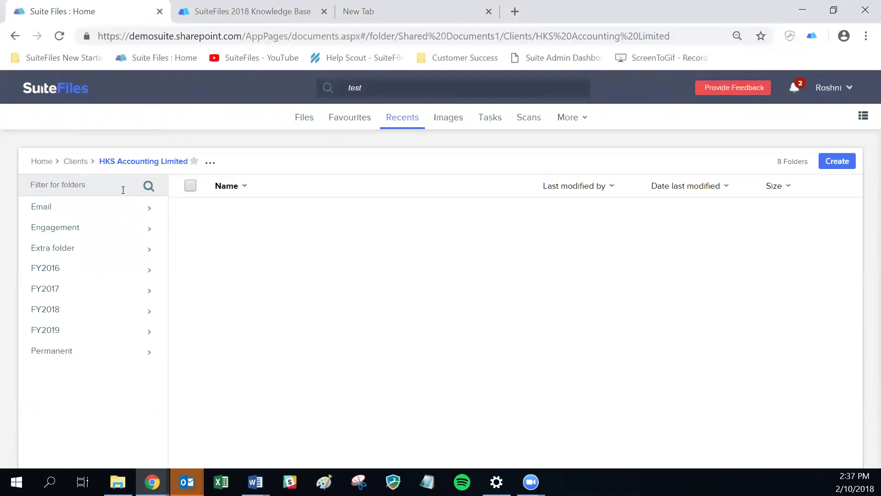
pyautogui.click(111, 212)
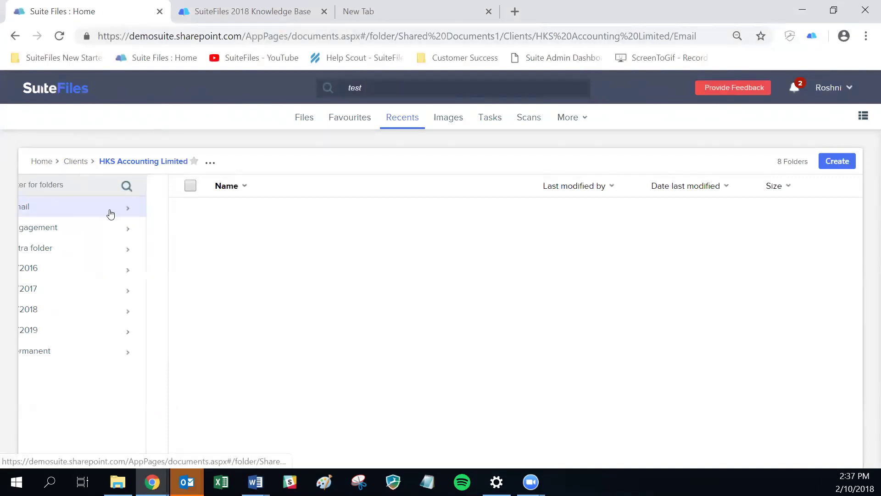
pyautogui.click(120, 162)
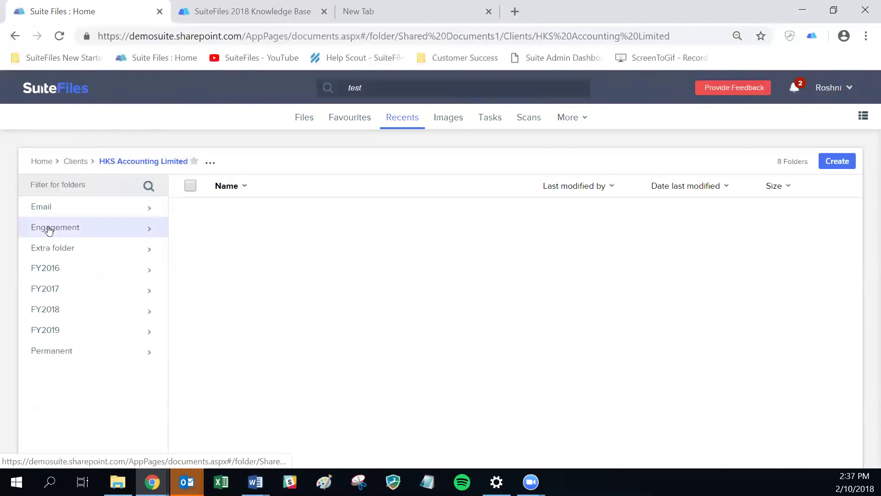
pyautogui.click(52, 336)
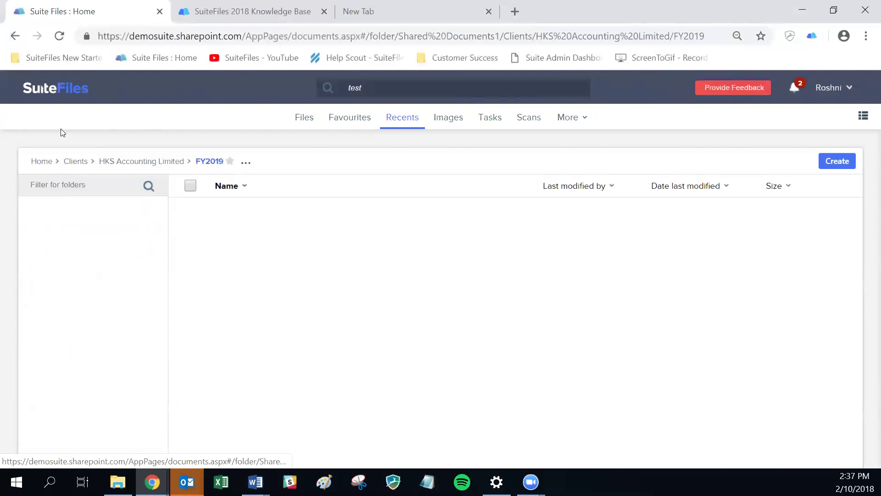
pyautogui.click(138, 161)
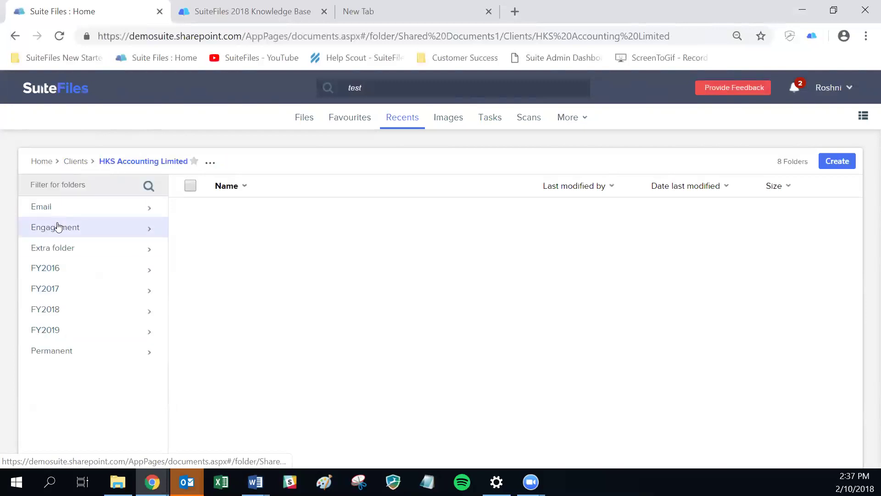
pyautogui.click(57, 226)
pyautogui.click(119, 163)
pyautogui.click(57, 208)
pyautogui.click(128, 166)
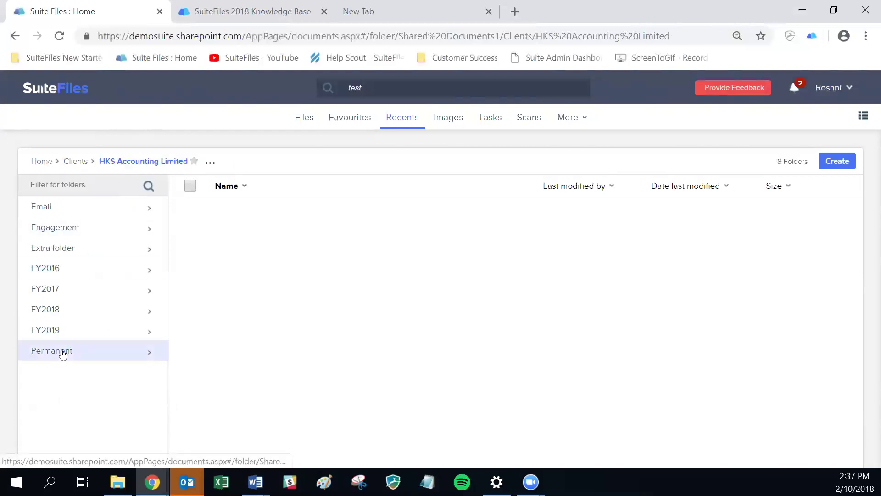
pyautogui.click(62, 353)
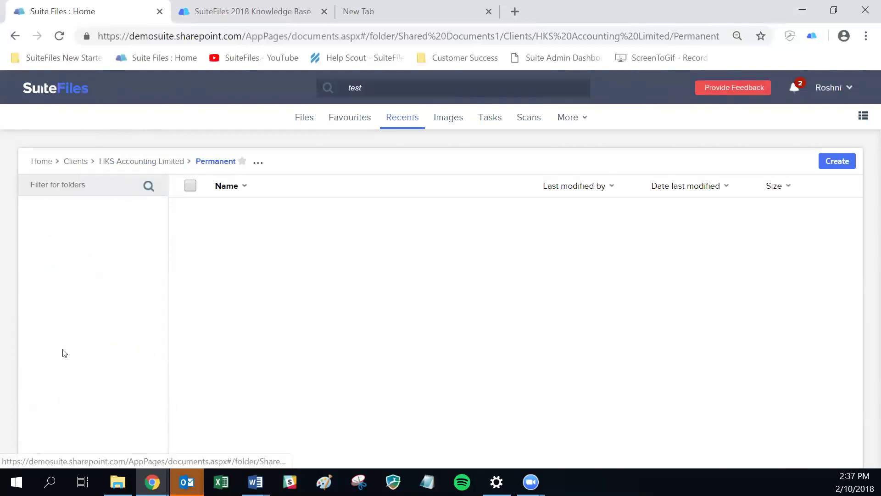
pyautogui.click(133, 166)
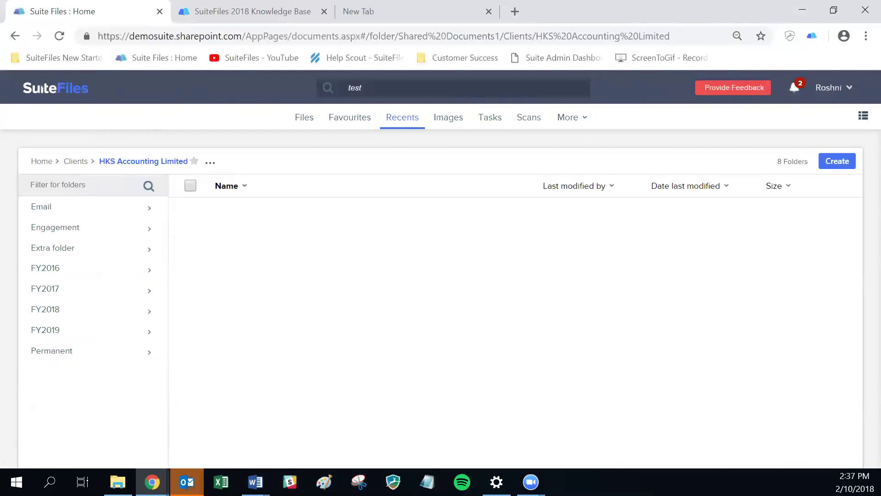
pyautogui.hotkey('alt', 'Tab')
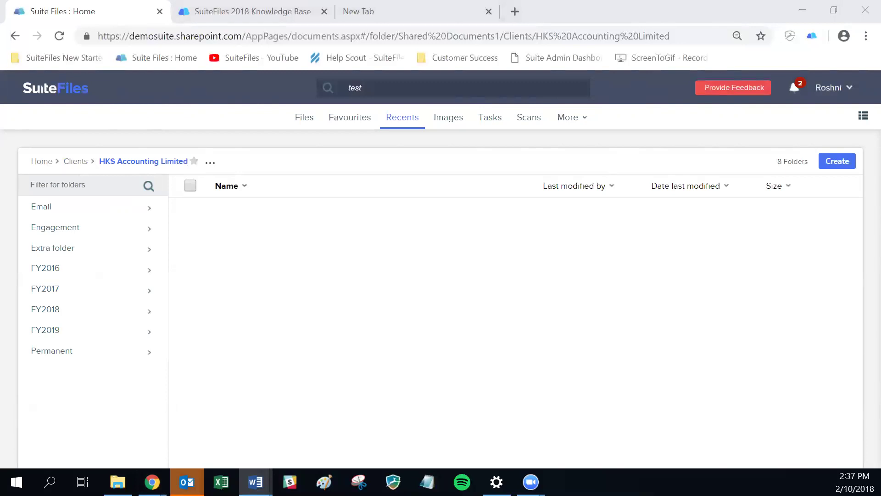
# - In Engagement, create a Word document named 'HKS Accounting Limited Welcome Letter'
pyautogui.click(99, 233)
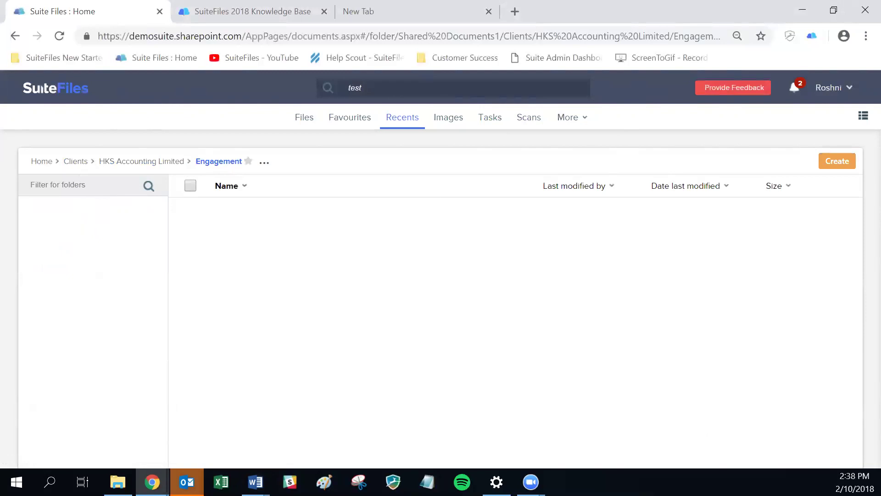
pyautogui.click(837, 161)
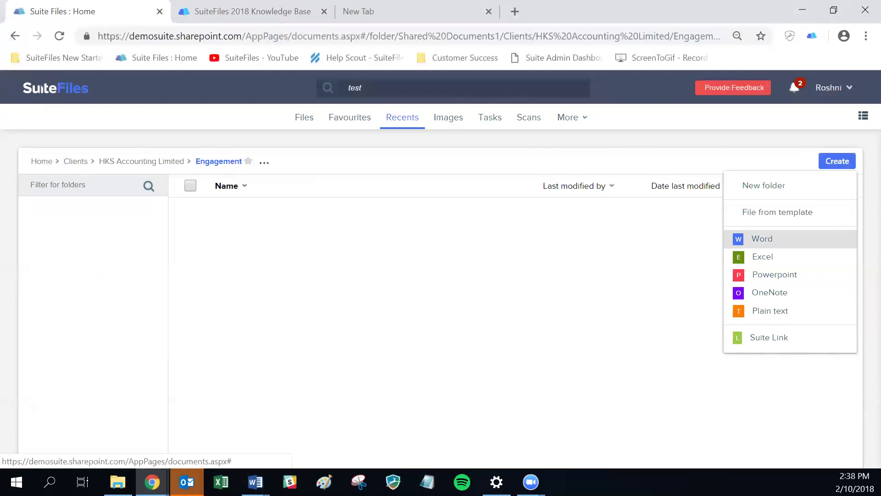
pyautogui.click(761, 238)
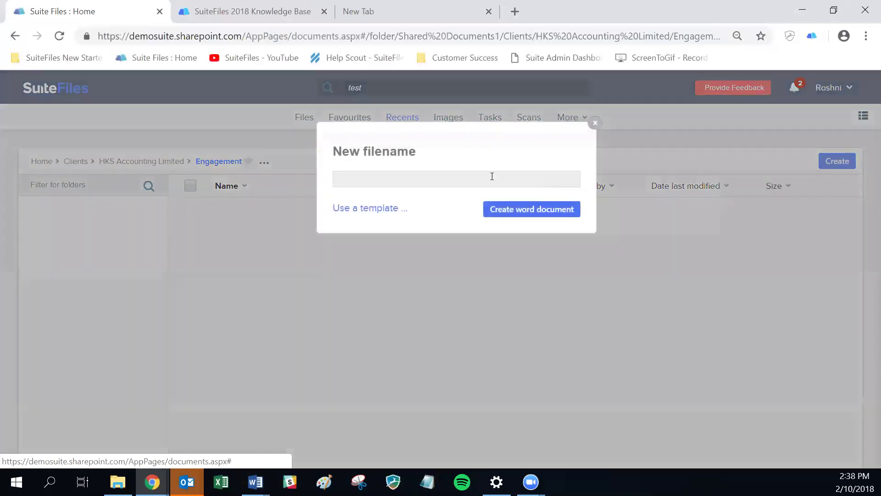
pyautogui.write('HKS ')
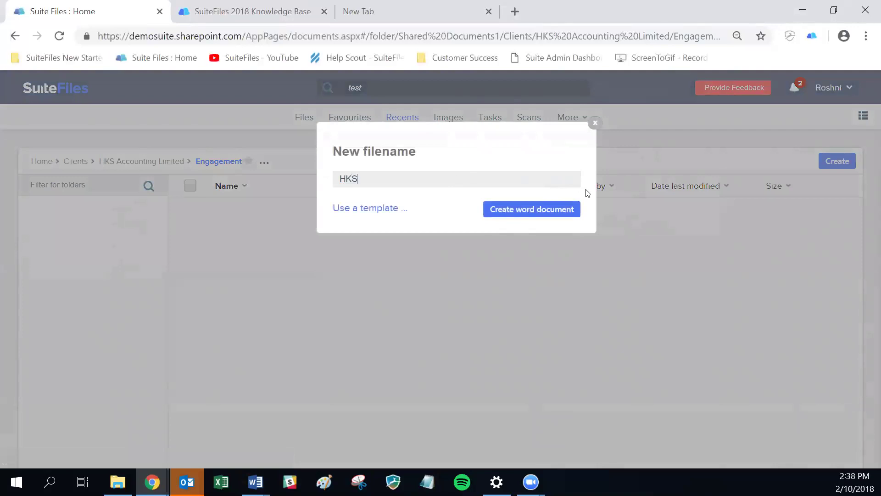
pyautogui.write('Accounting Limited Welcome Letter')
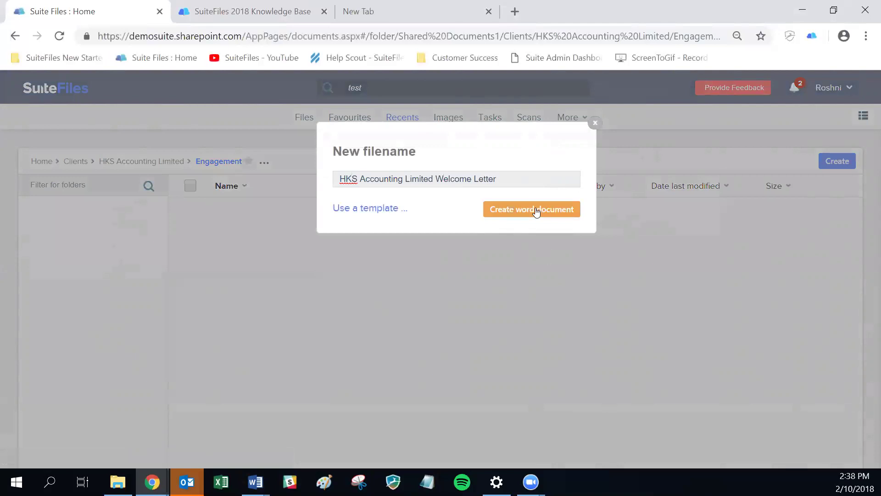
pyautogui.click(533, 208)
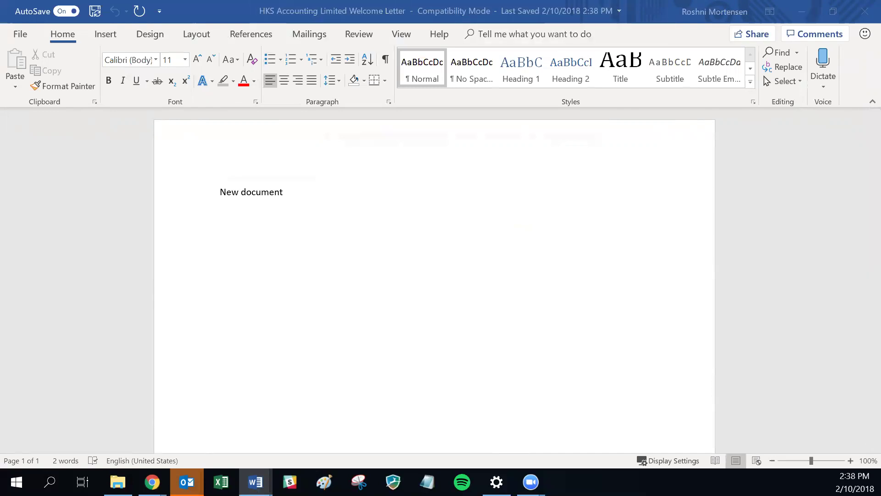
# - Close the Word window holding the new welcome letter
pyautogui.click(865, 11)
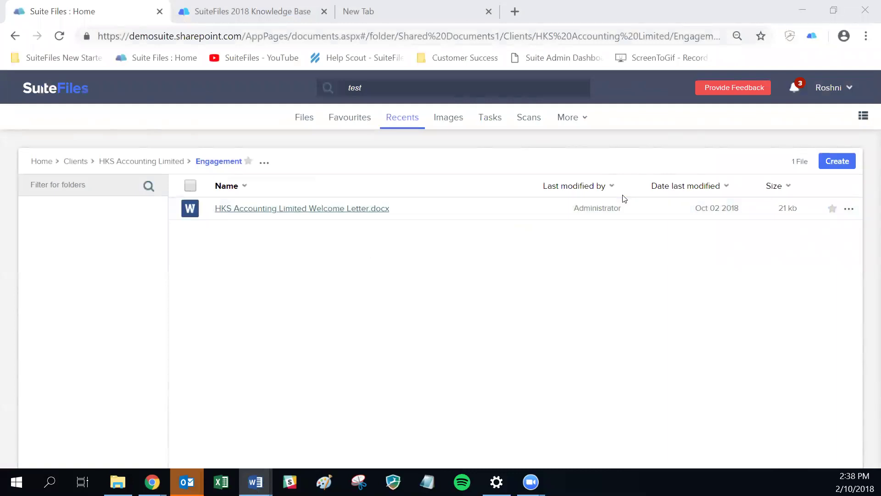
# - Dismiss the Create choices and show the actions for HKS Accounting Limited Welcome Letter.docx
pyautogui.click(837, 161)
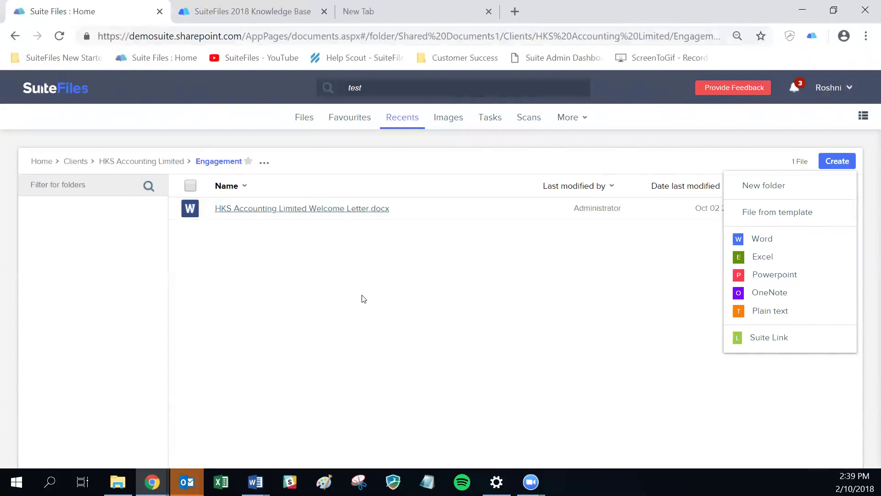
pyautogui.click(631, 228)
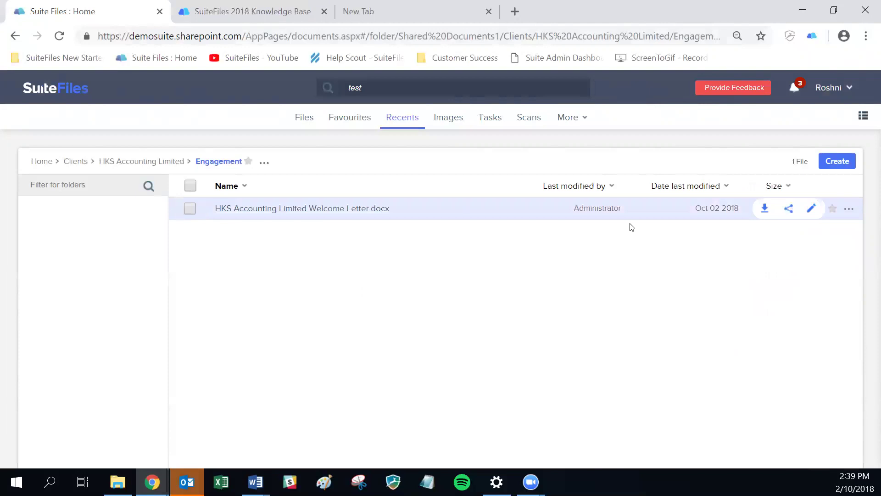
pyautogui.click(849, 208)
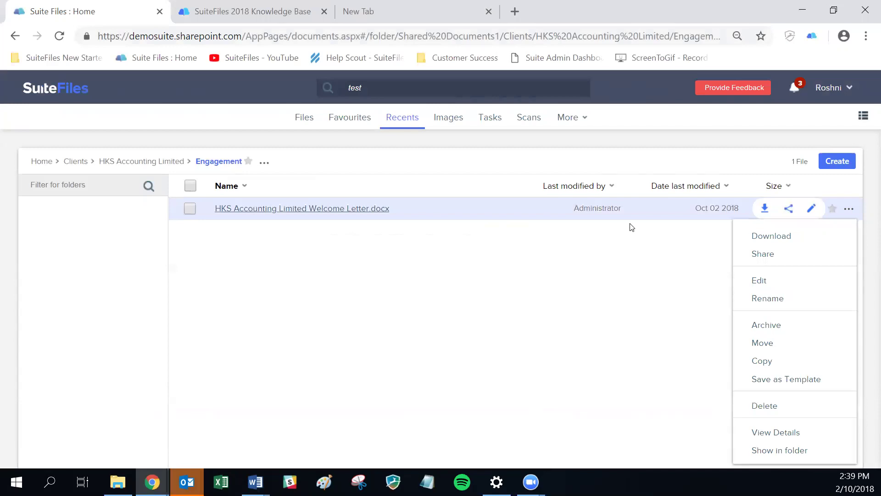
# - Move HKS Accounting Limited Welcome Letter.docx into the top-level TRASH folder
pyautogui.press('Down')
pyautogui.press('Down')
pyautogui.press('Down')
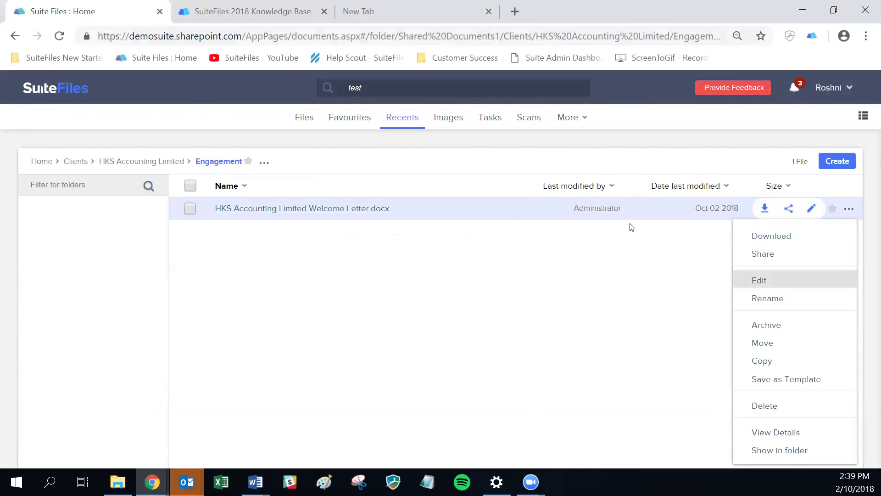
pyautogui.press('Down')
pyautogui.press('Down')
pyautogui.press('Down')
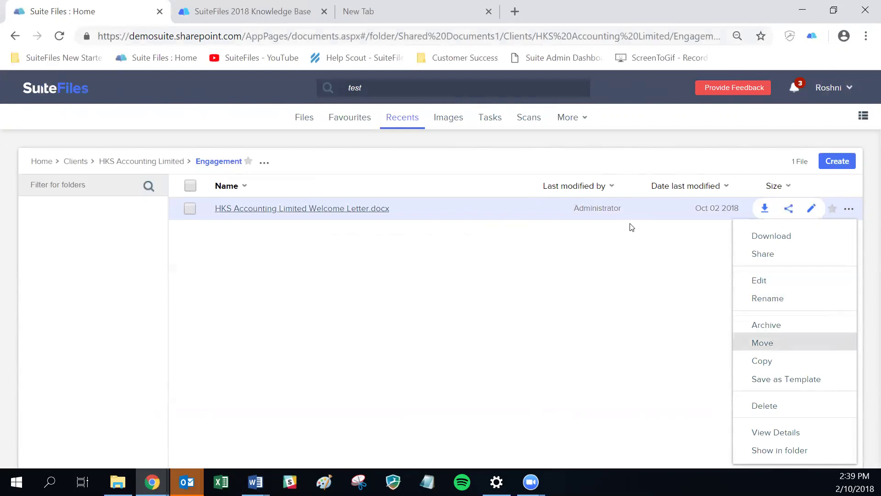
pyautogui.press('Up')
pyautogui.click(762, 343)
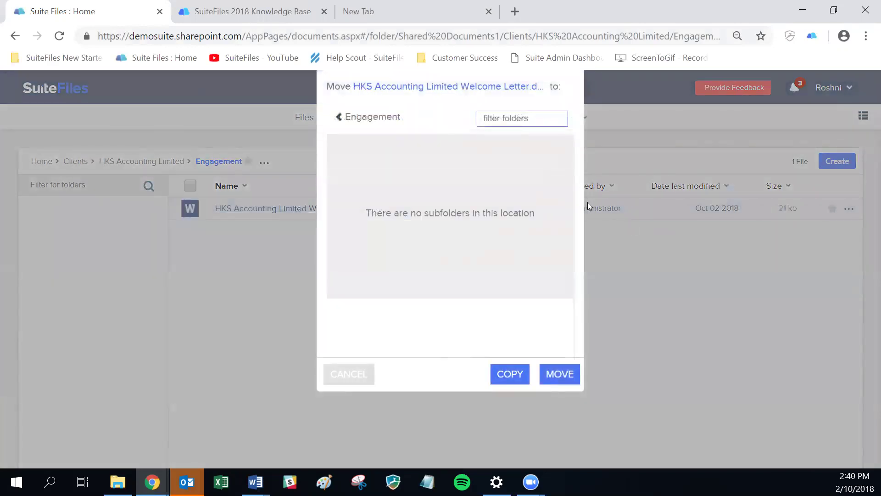
pyautogui.click(362, 124)
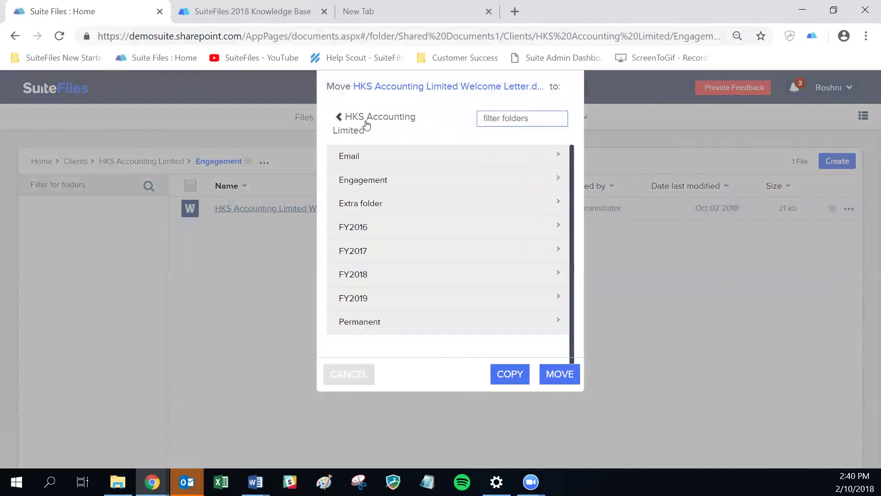
pyautogui.click(360, 121)
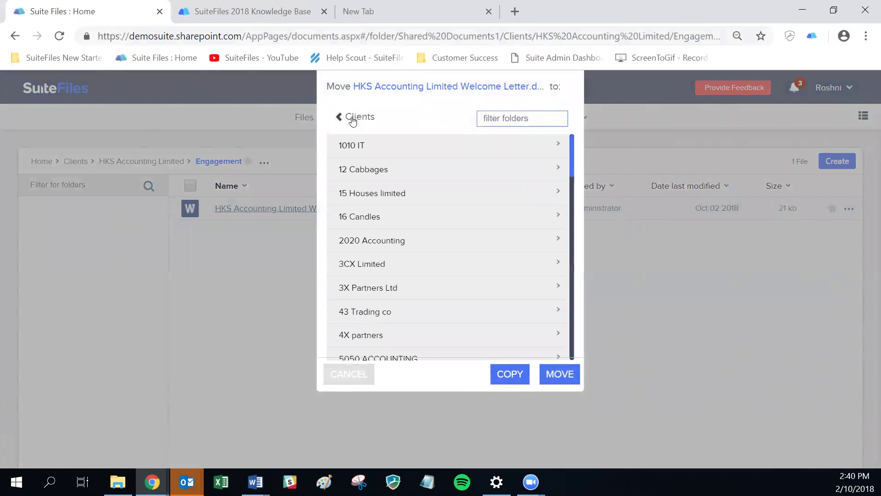
pyautogui.click(348, 120)
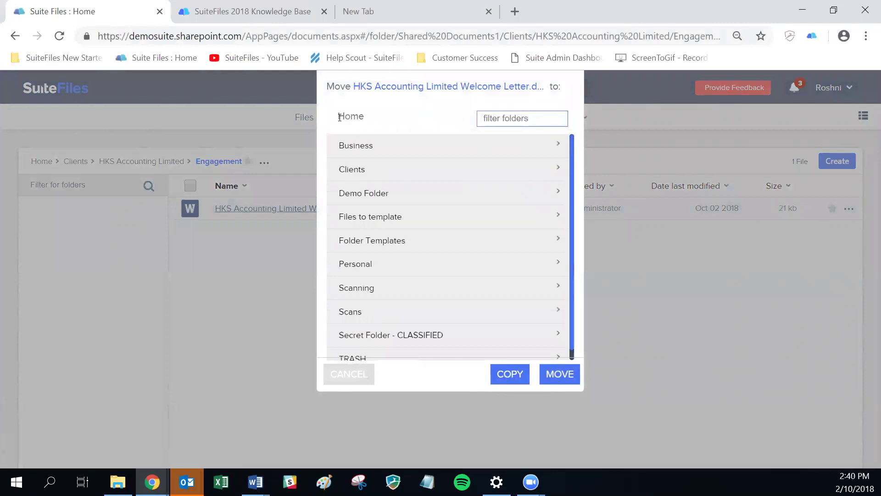
pyautogui.scroll(-1, 374, 275)
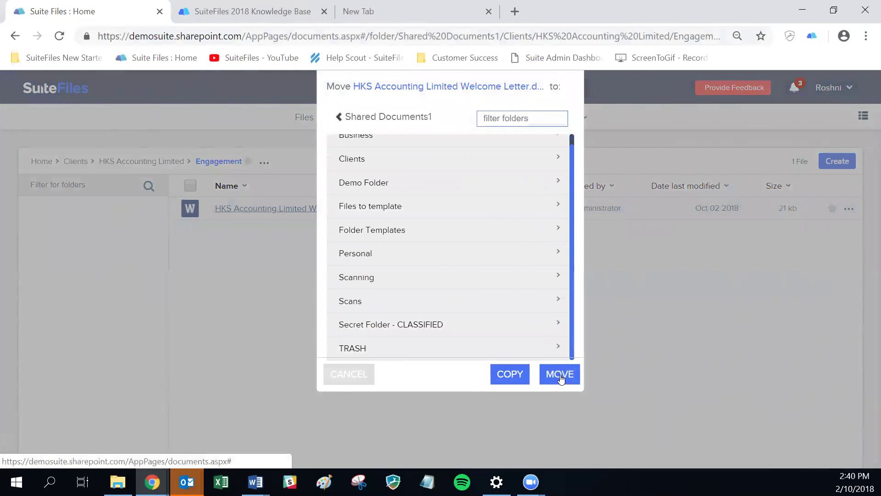
pyautogui.click(411, 345)
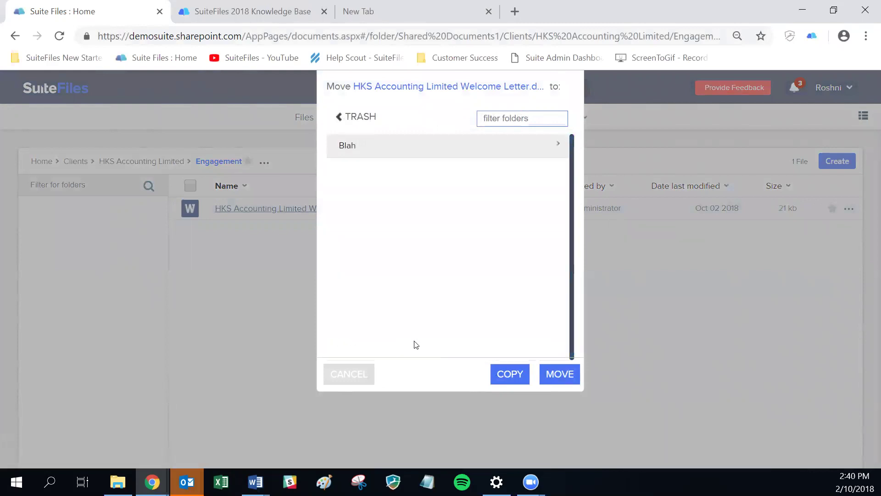
pyautogui.click(555, 375)
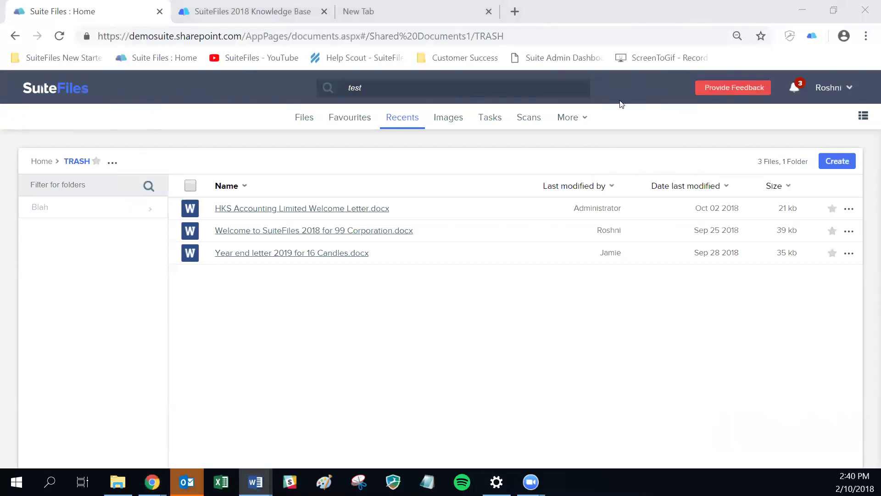
# - Select the HKS Accounting Limited and 99 Corporation welcome letters in TRASH for moving
pyautogui.moveTo(195, 204)
pyautogui.click(190, 209)
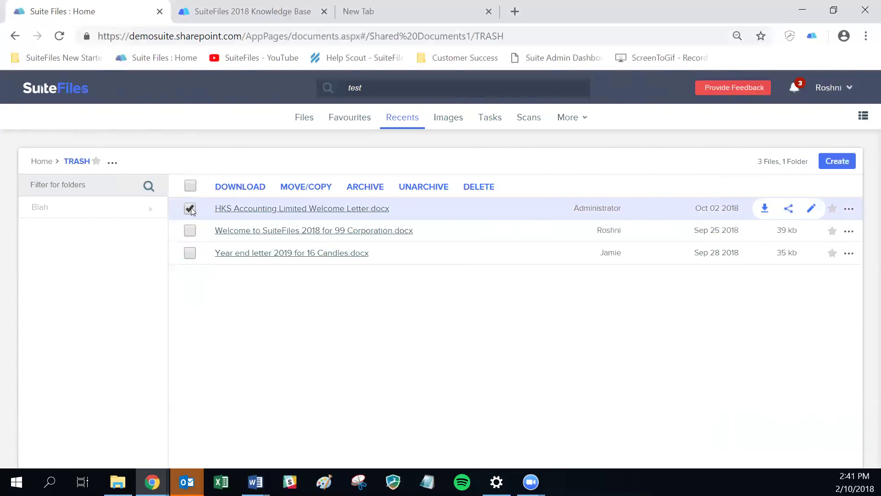
pyautogui.click(190, 232)
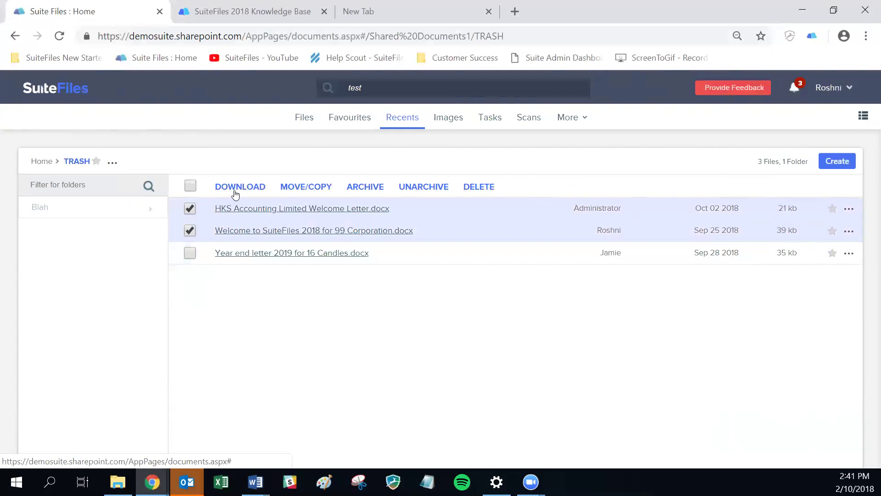
pyautogui.click(301, 188)
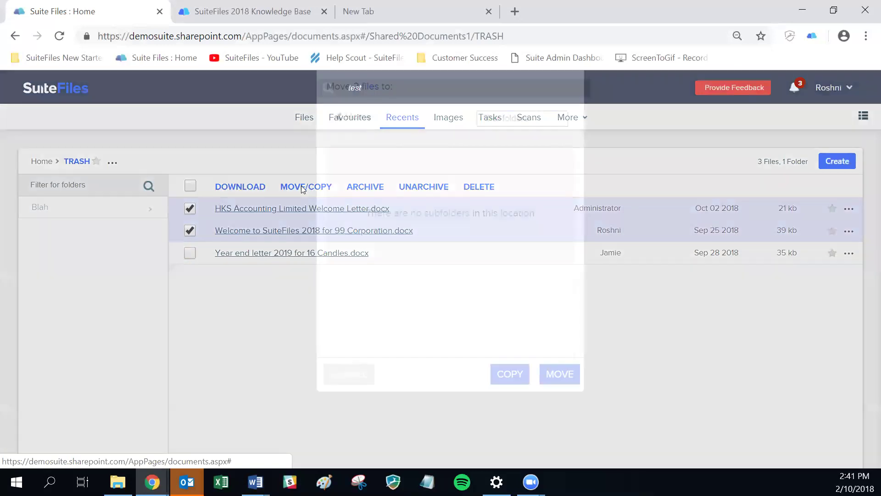
# - Move both letters to Clients > HKS Accounting Limited > Engagement, filtering clients by 'HKS'
pyautogui.click(339, 116)
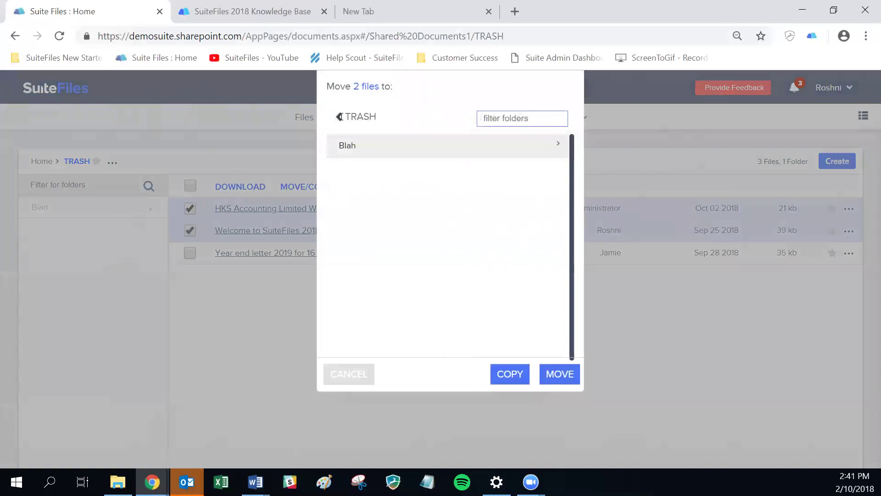
pyautogui.click(357, 170)
pyautogui.scroll(-1, 360, 171)
pyautogui.click(512, 117)
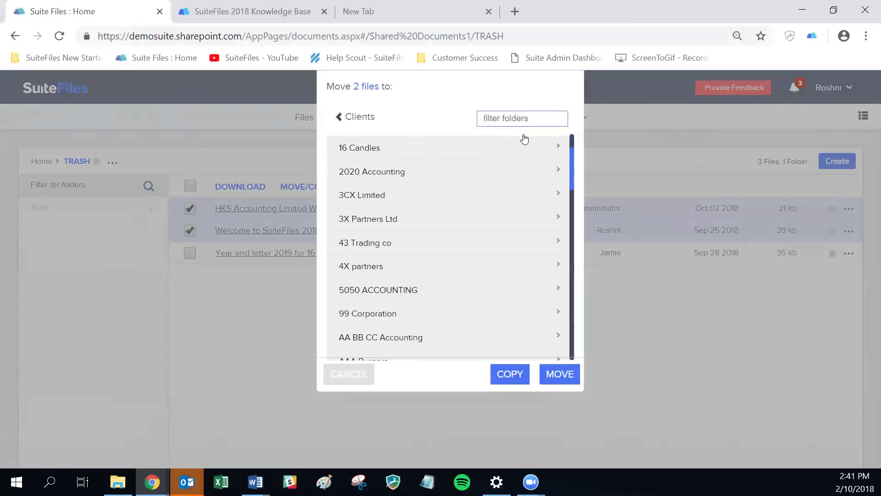
pyautogui.write('HKS')
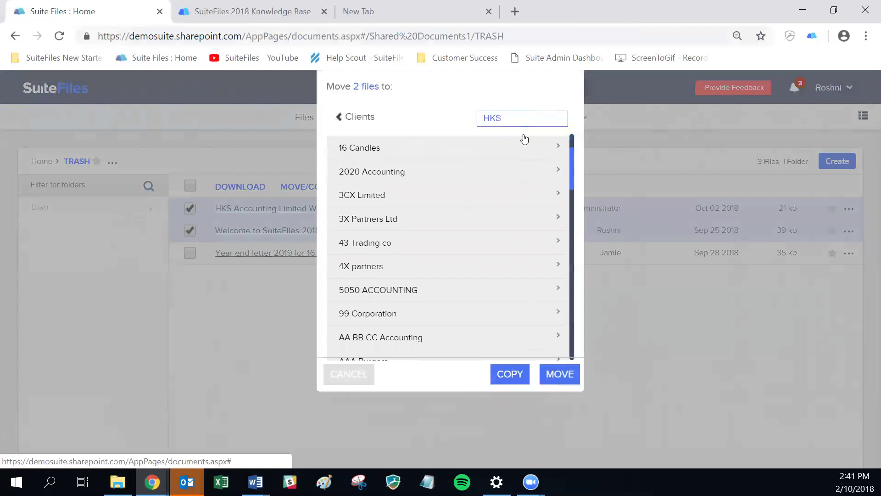
pyautogui.press('Return')
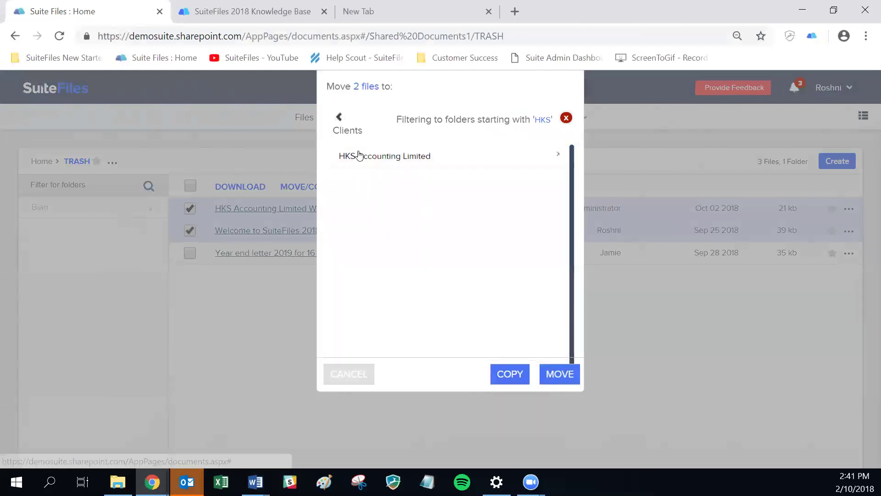
pyautogui.click(359, 156)
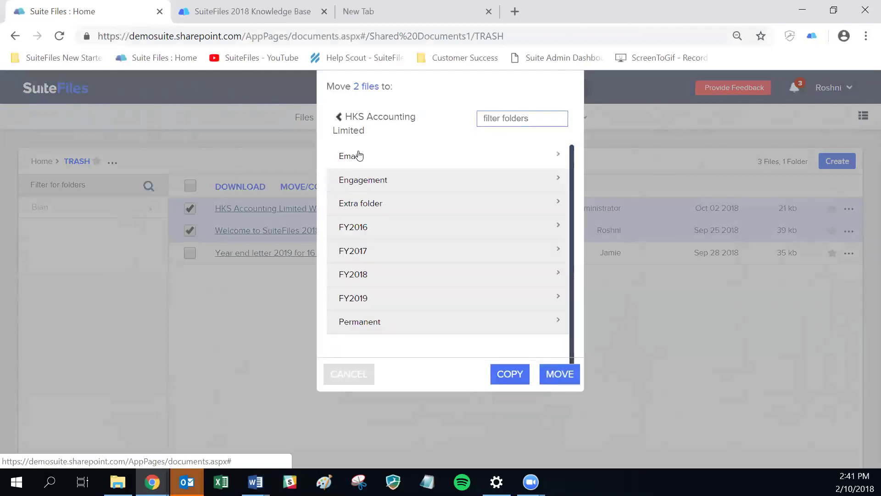
pyautogui.click(373, 181)
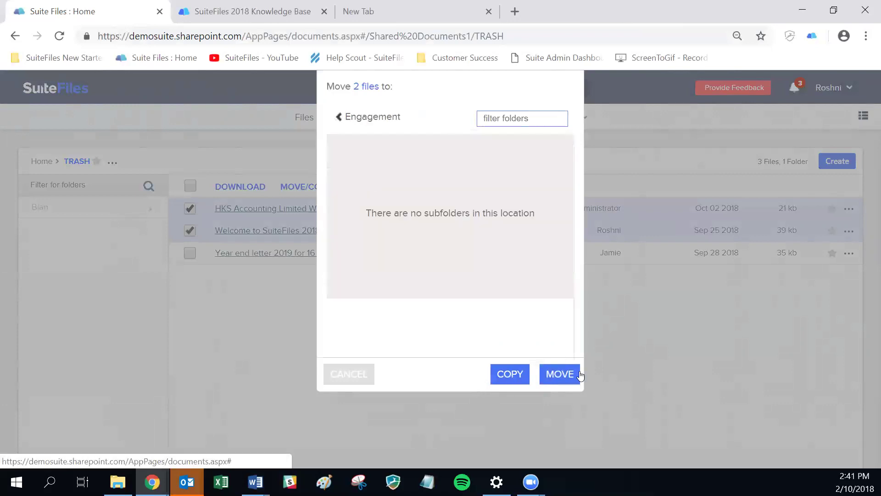
pyautogui.click(560, 375)
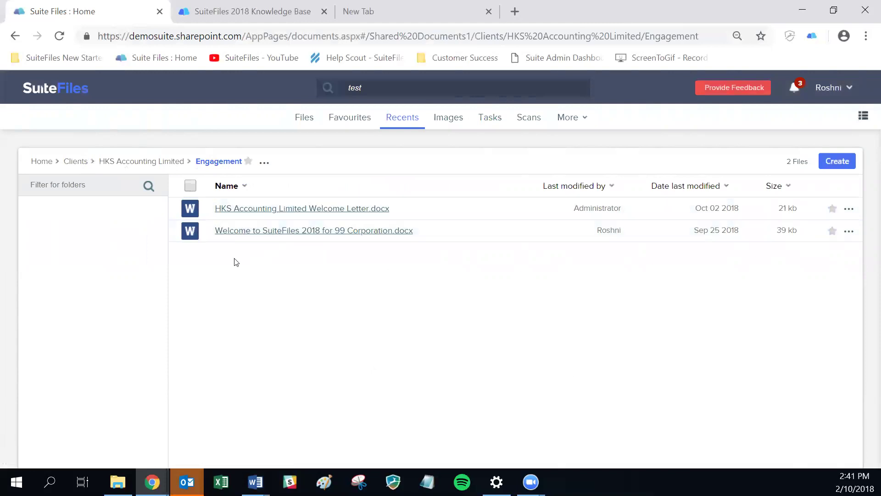
# - Select both welcome letters in Engagement and download them
pyautogui.click(189, 209)
pyautogui.click(190, 230)
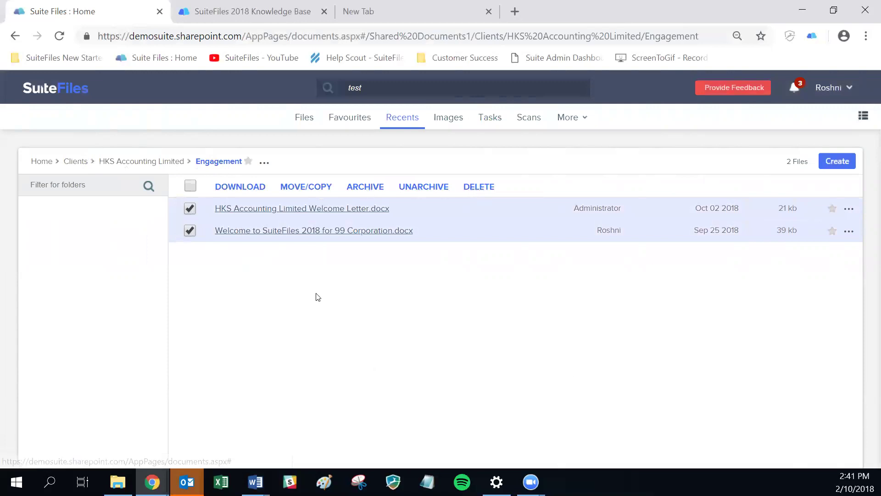
pyautogui.click(190, 209)
pyautogui.click(190, 230)
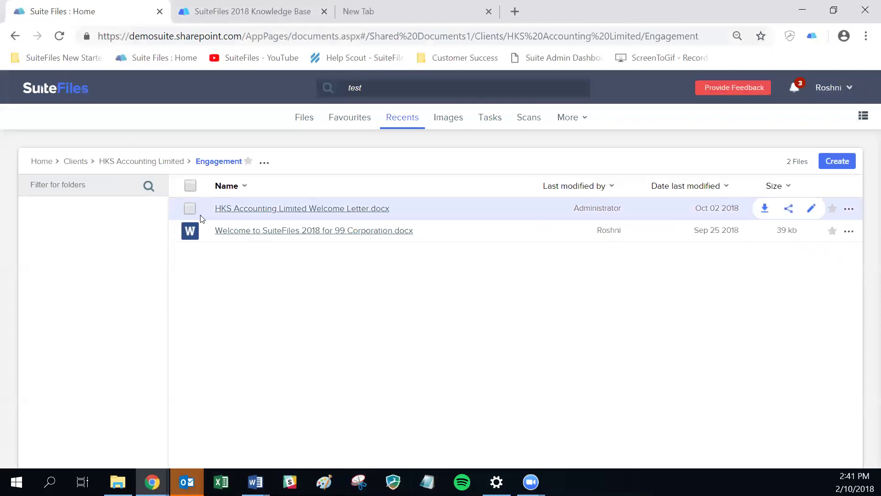
pyautogui.click(190, 230)
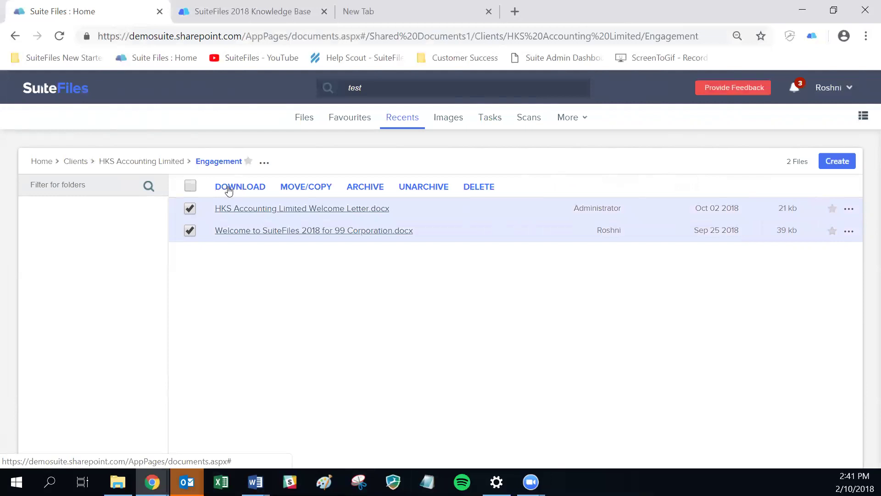
pyautogui.click(228, 190)
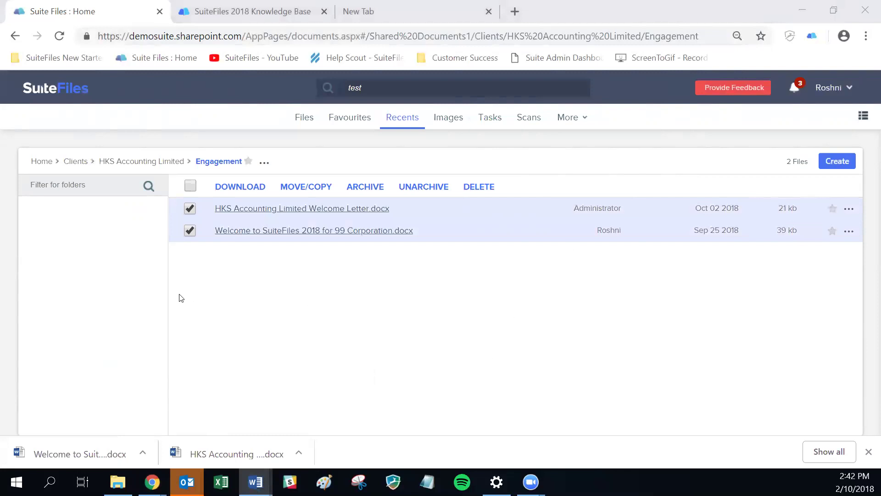
# - Change the selection to only the 99 Corporation welcome letter
pyautogui.click(190, 209)
pyautogui.click(190, 231)
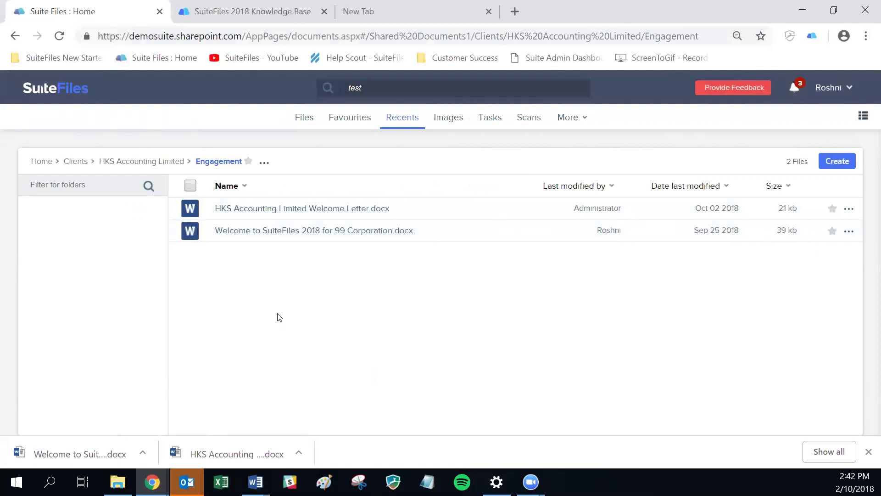
pyautogui.click(189, 231)
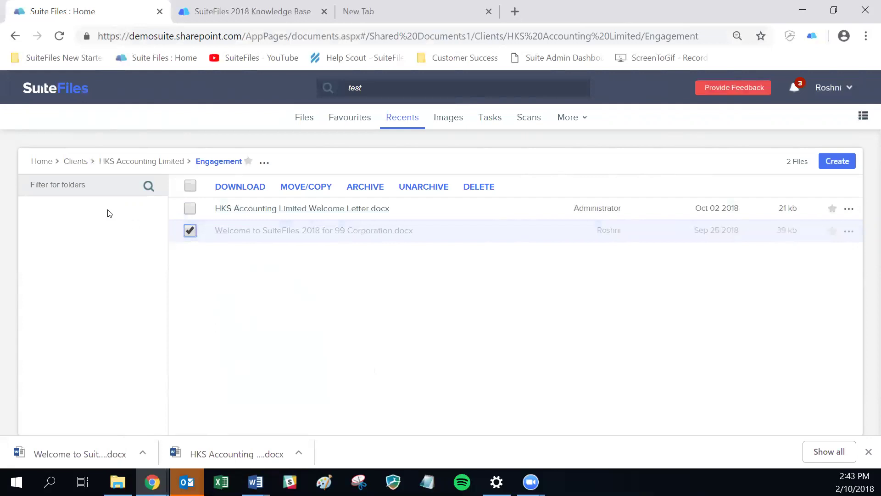
# - Browse from Clients into 99 Corporation, look at Emails, then open its 2018 folder
pyautogui.click(72, 163)
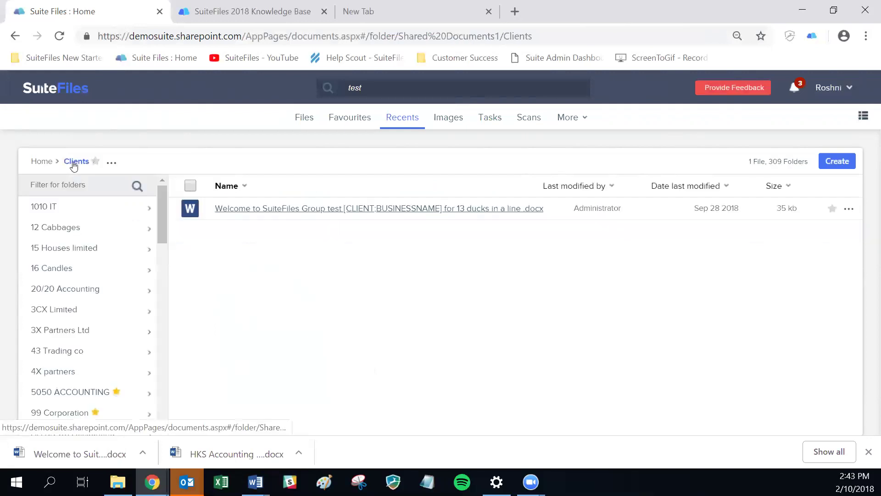
pyautogui.scroll(-4, 46, 275)
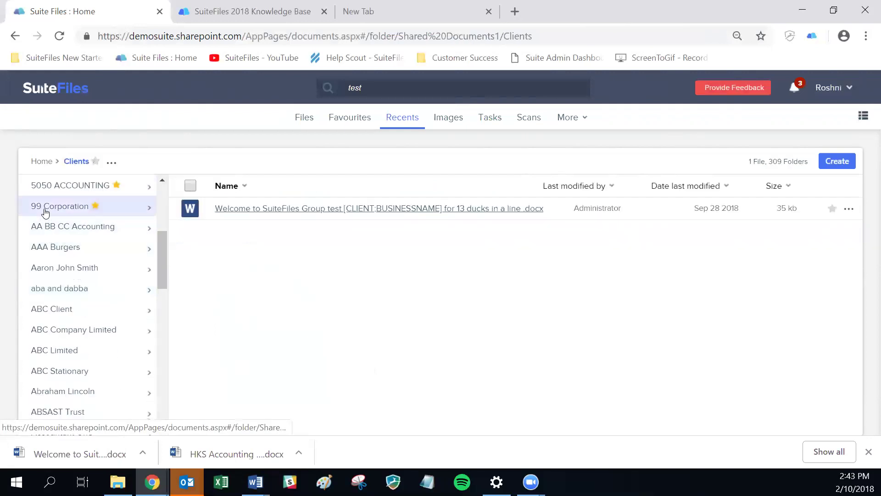
pyautogui.click(44, 210)
pyautogui.click(44, 269)
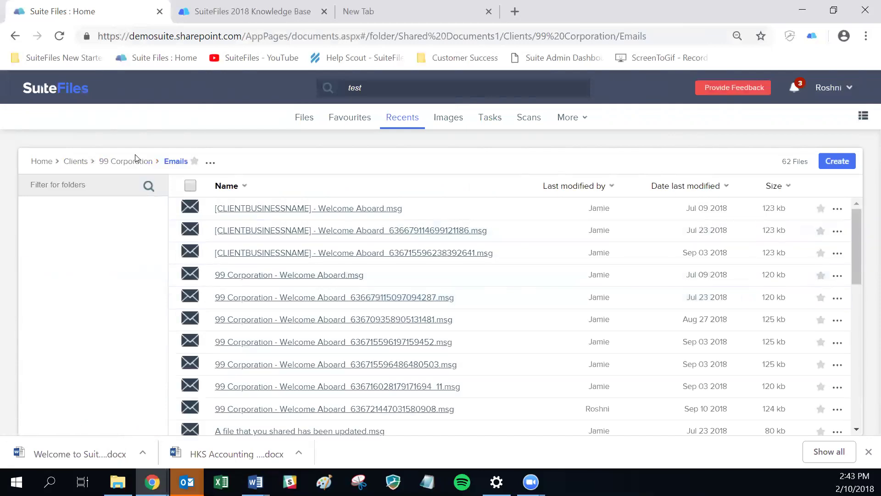
pyautogui.click(131, 160)
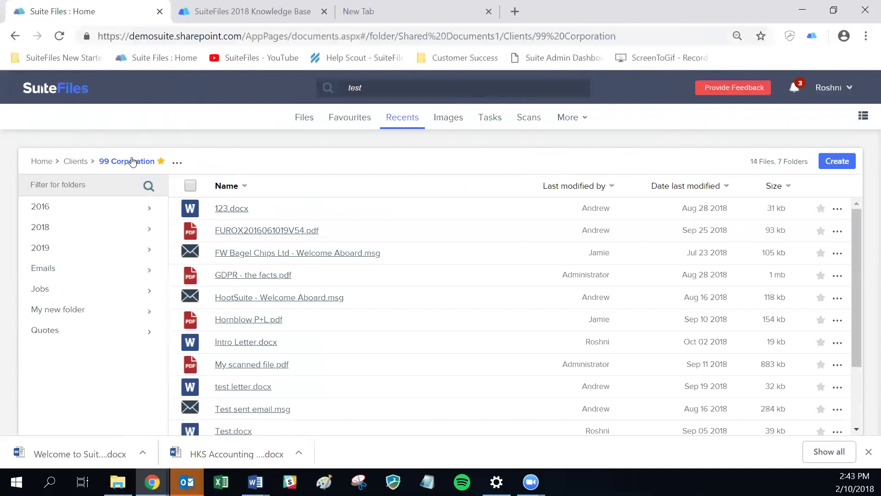
pyautogui.click(44, 228)
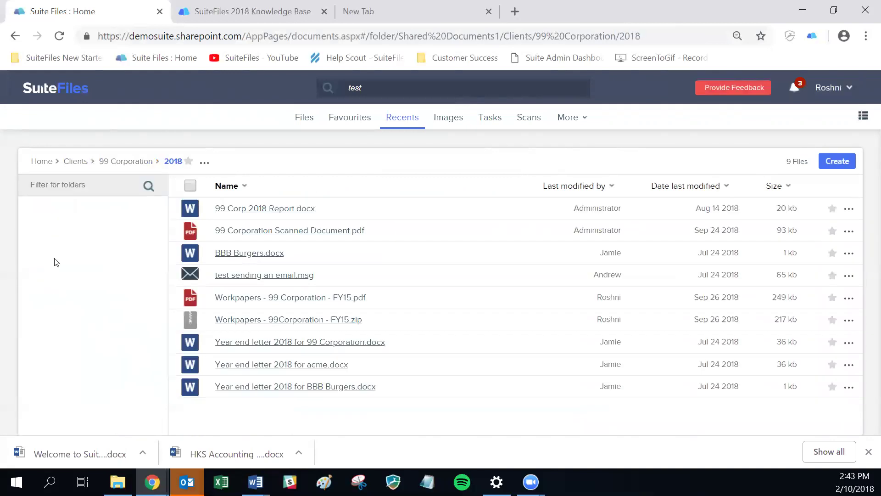
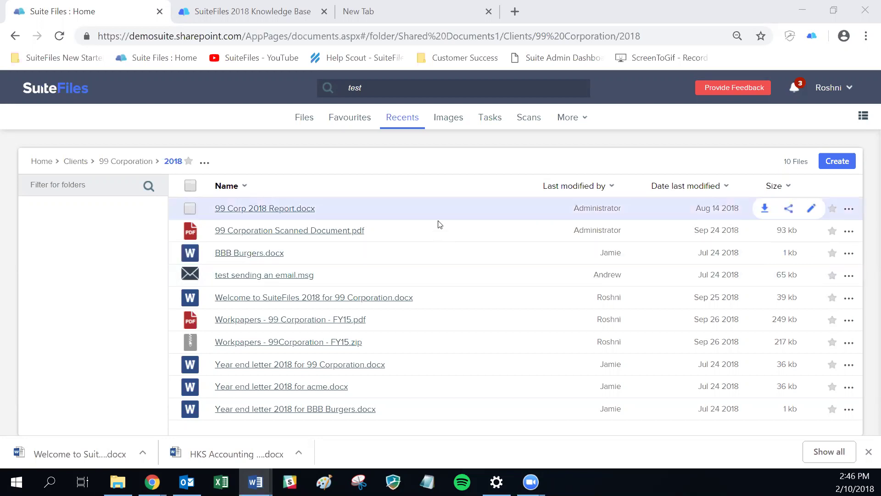
# - Show the folder actions menu for 99 Corporation's 2018 folder
pyautogui.click(204, 164)
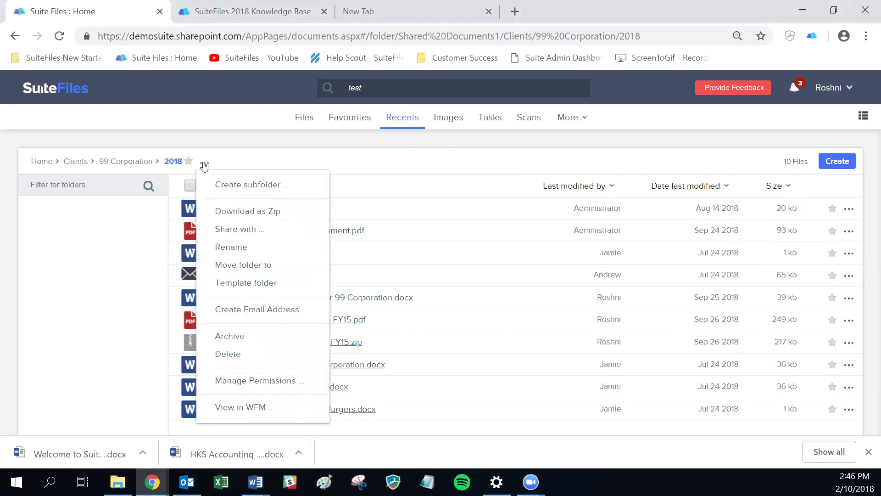
# - Share the 2018 folder with a colleague: 'Hello, can you please file the 99 corp scans into this folder, thanks!'
pyautogui.click(226, 231)
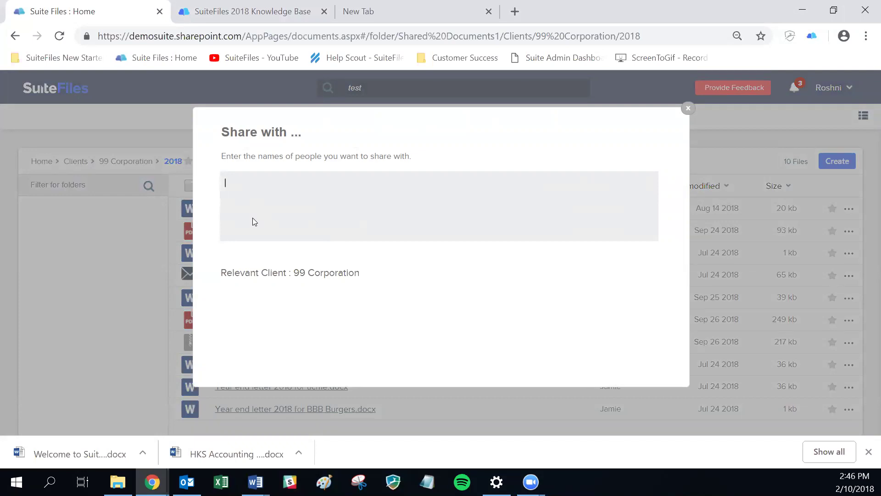
pyautogui.write('rosh')
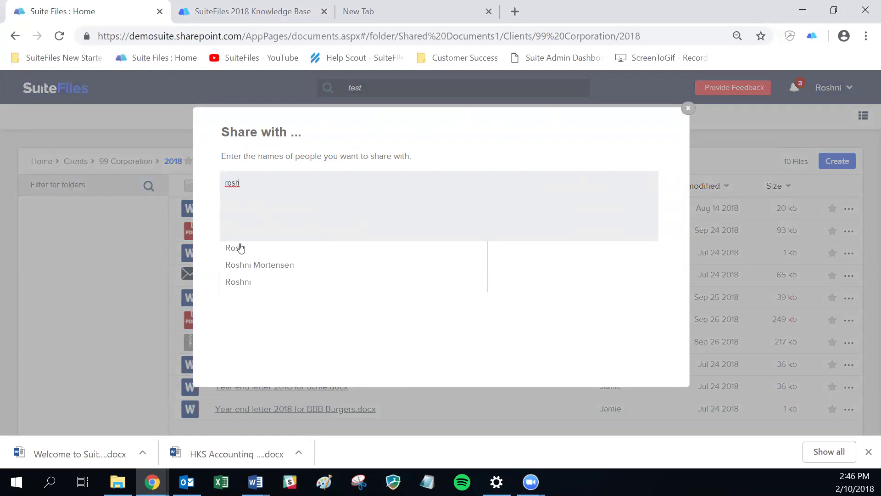
pyautogui.click(238, 248)
pyautogui.click(592, 149)
pyautogui.write('H')
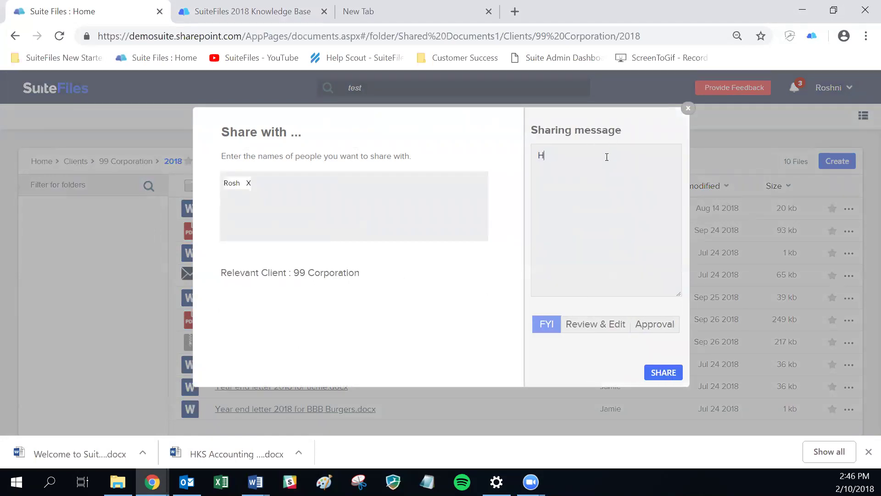
pyautogui.write('ello, can you please file the 99 corp')
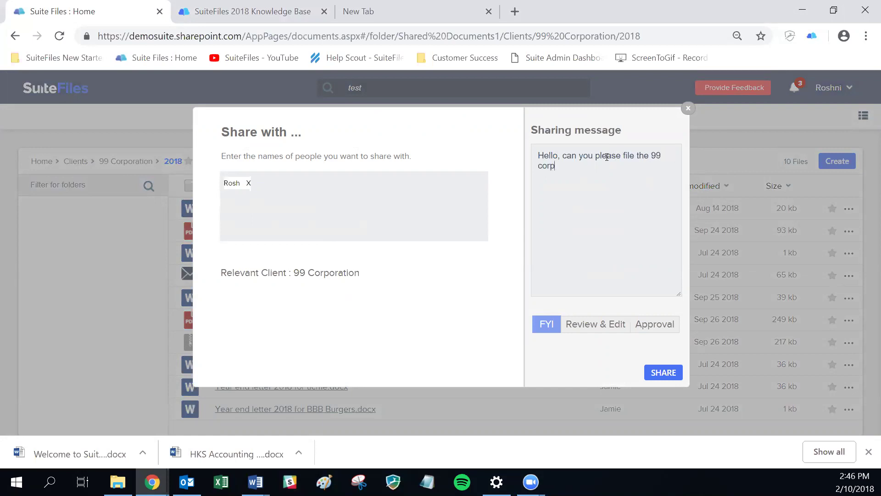
pyautogui.write(' scans into this folder, thanks!')
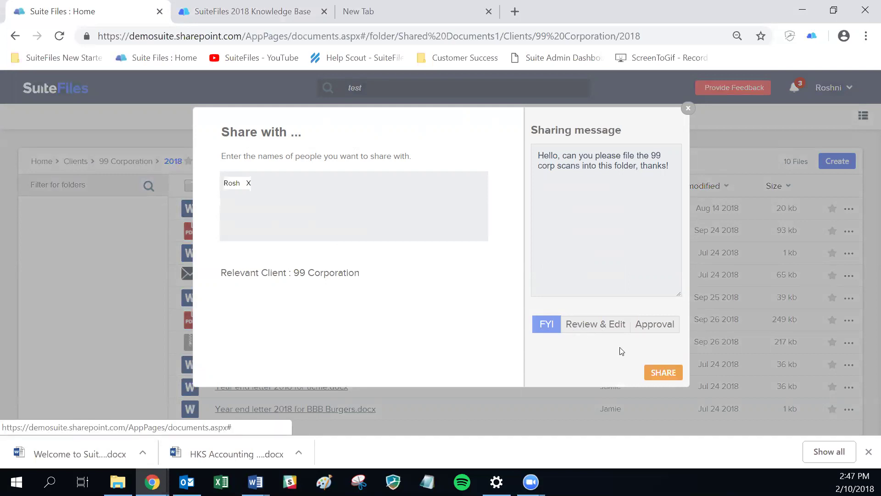
pyautogui.click(663, 372)
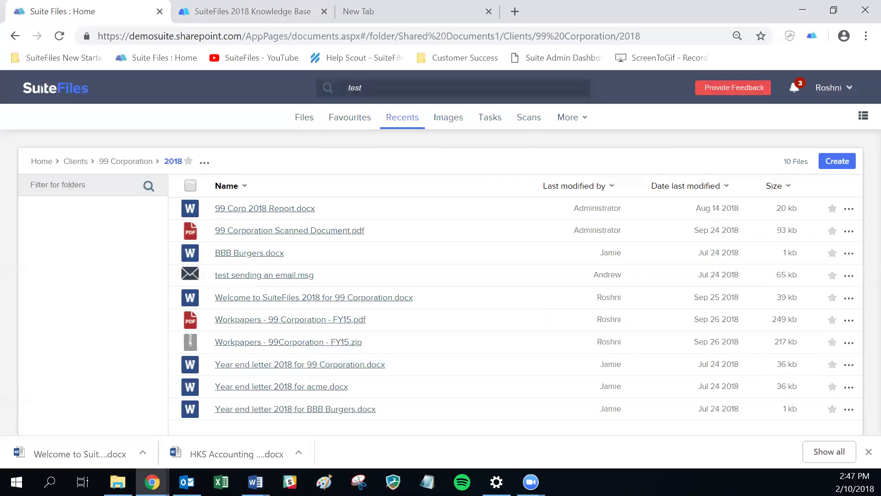
# - Open the Share dialog for Welcome to SuiteFiles 2018 for 99 Corporation.docx from its right-click menu
pyautogui.rightClick(869, 298)
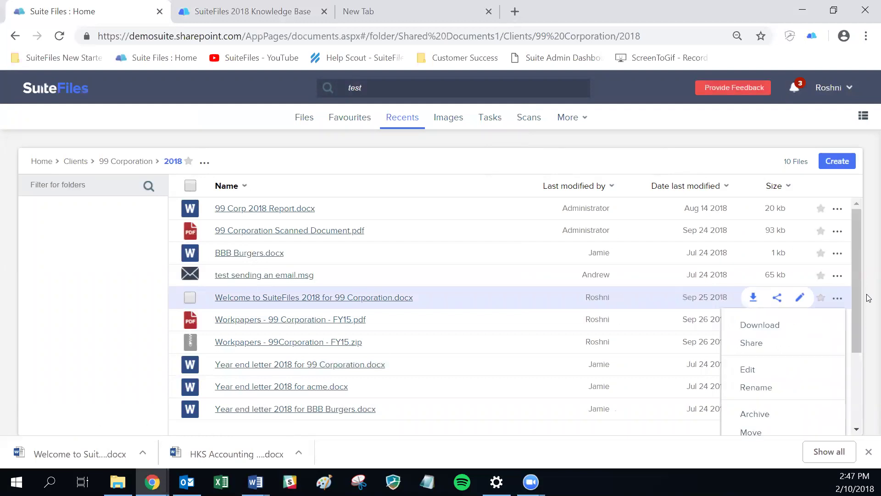
pyautogui.click(867, 298)
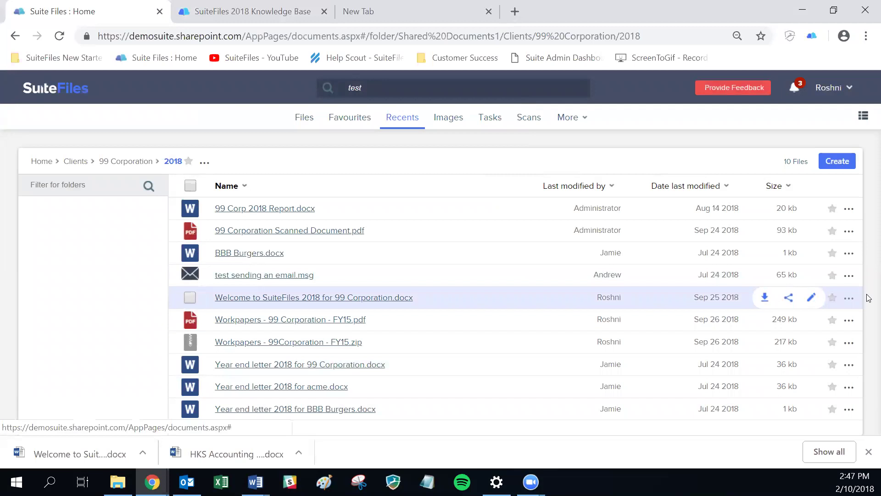
pyautogui.rightClick(869, 297)
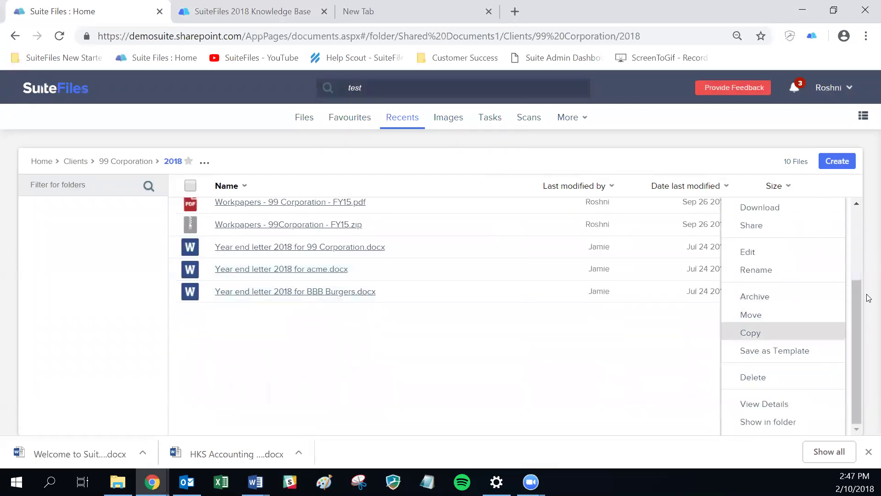
pyautogui.press('Up')
pyautogui.press('Up')
pyautogui.press('Up')
pyautogui.press('Up')
pyautogui.press('Up')
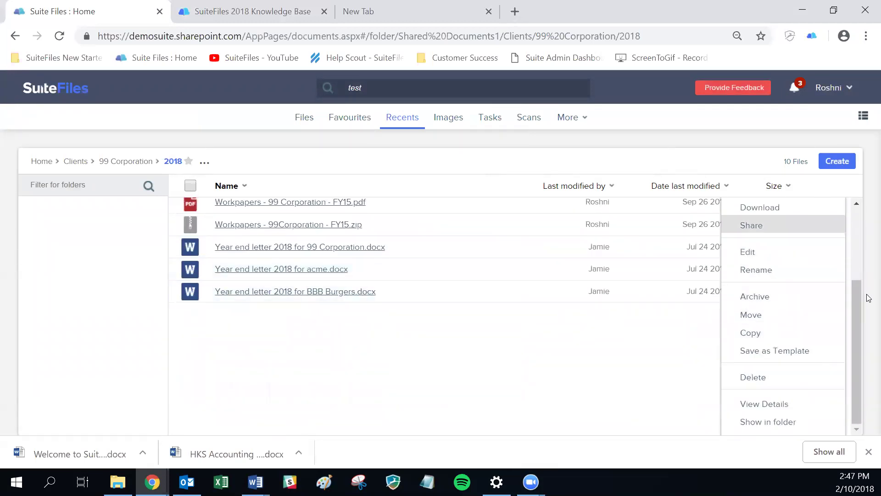
pyautogui.press('Return')
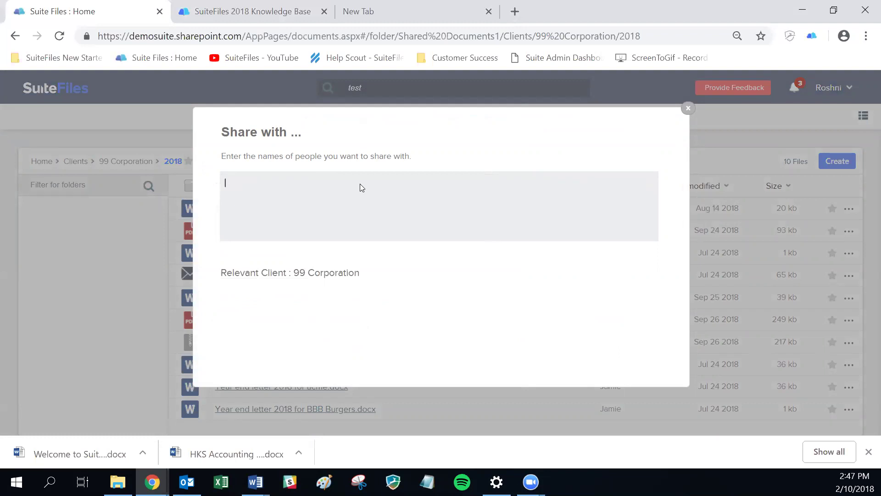
# - Add the colleague from the directory and their e-mail address as share recipients
pyautogui.write('roshni')
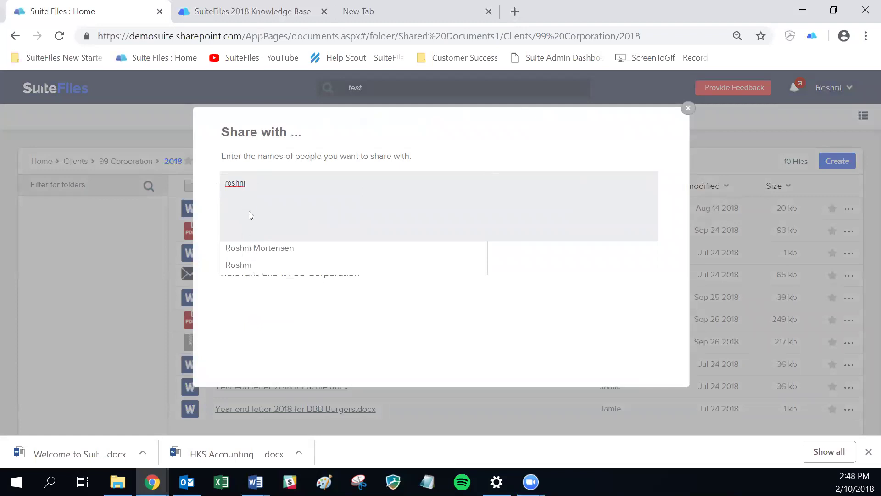
pyautogui.click(267, 253)
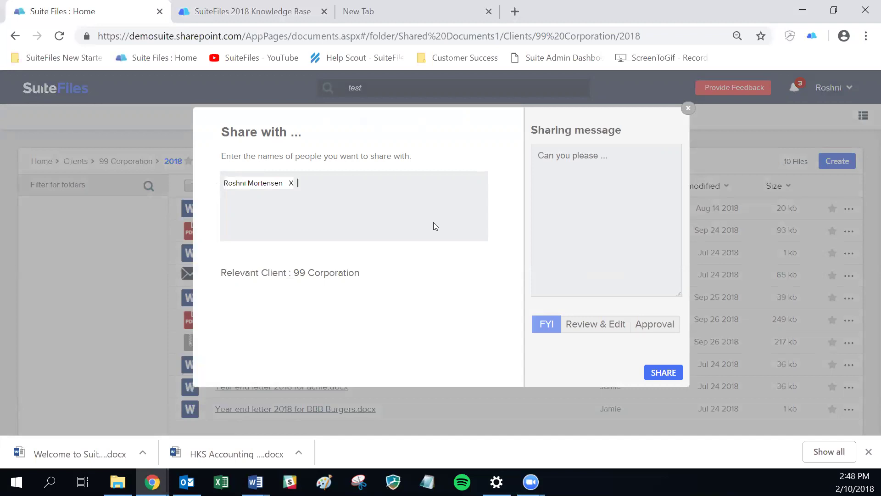
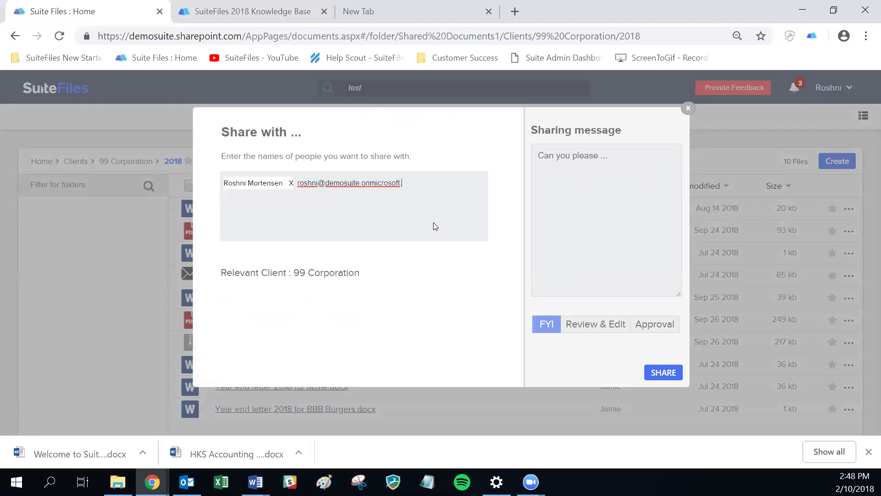
pyautogui.write('t.com')
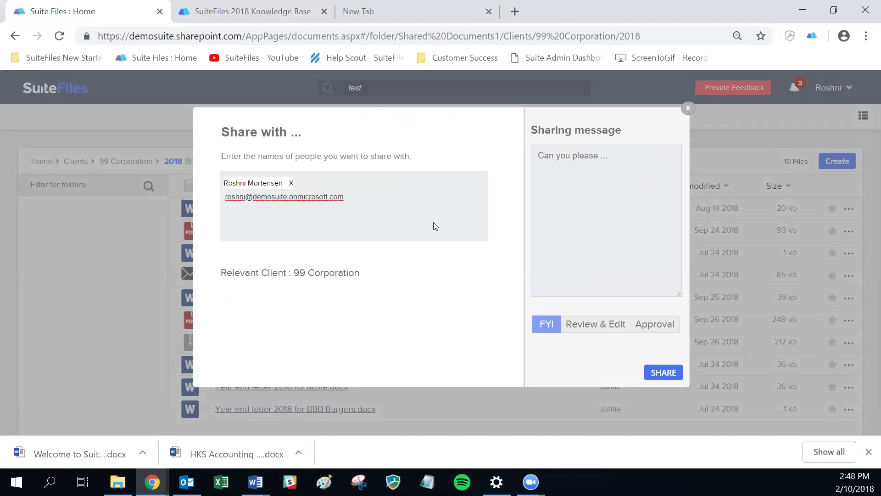
pyautogui.press('Return')
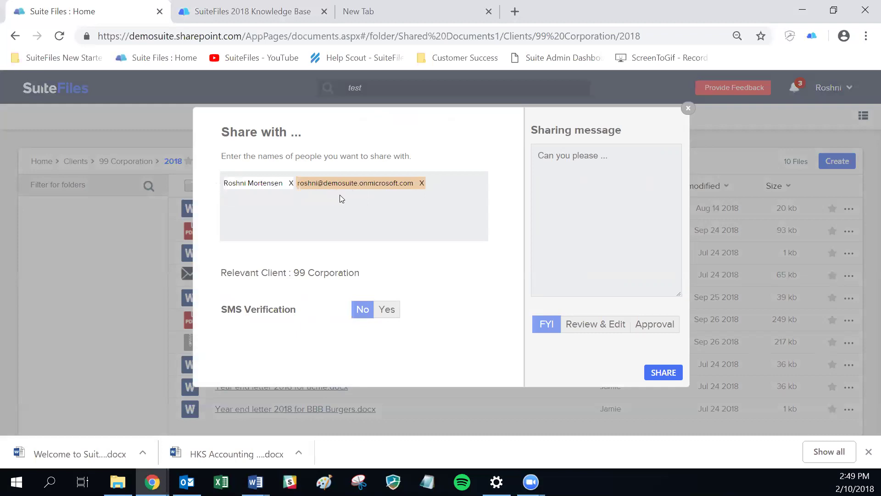
# - Write the sharing message 'Hey great meeting, here is the follow up notes. Kind regards,' with the sender's name
pyautogui.click(560, 171)
pyautogui.write('Hey great e')
pyautogui.press('BackSpace')
pyautogui.write('meeting, here is the follow up notes.')
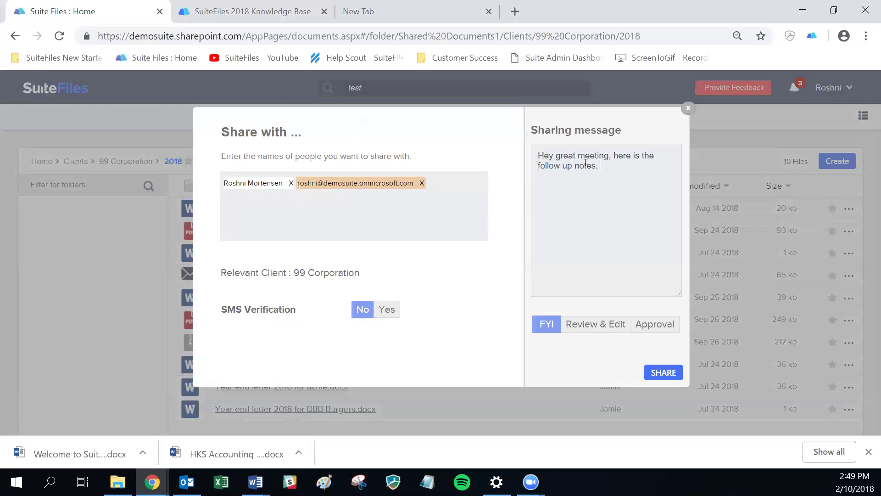
pyautogui.write(' Kind regards, r')
pyautogui.press('BackSpace')
pyautogui.write('Roshni')
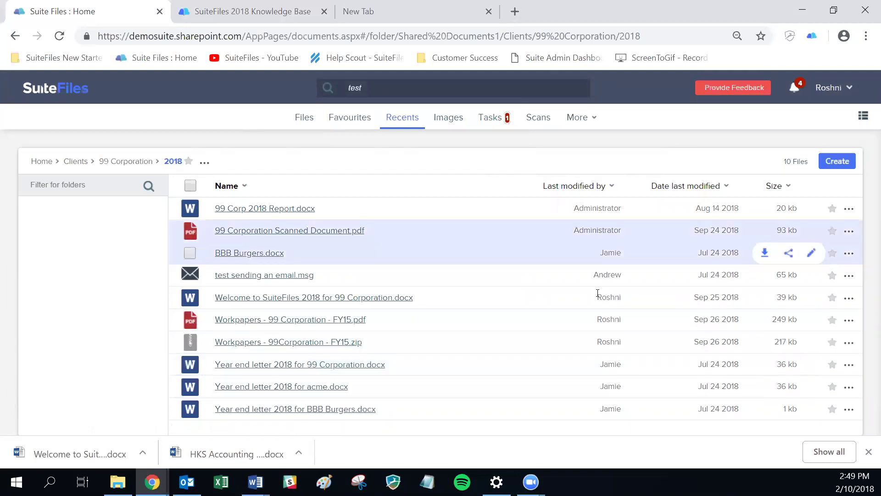
# - Open the shared-file notification, clear all notifications, and switch to Outlook
pyautogui.click(795, 90)
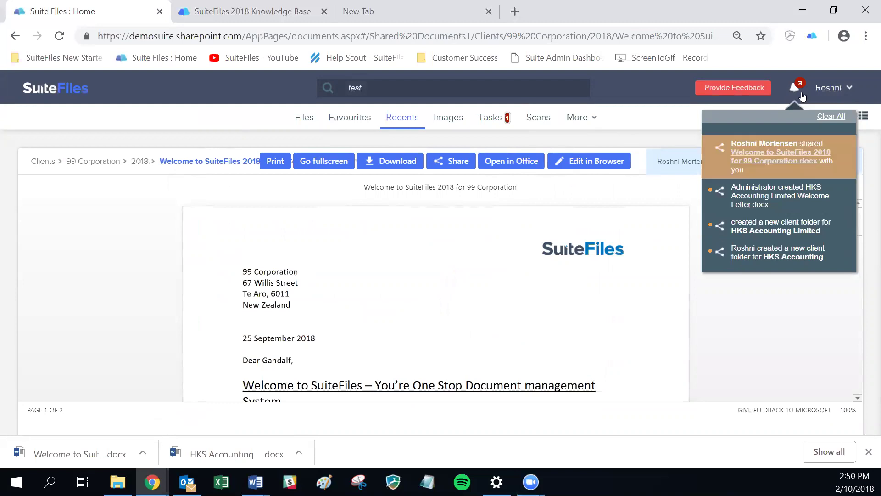
pyautogui.click(802, 94)
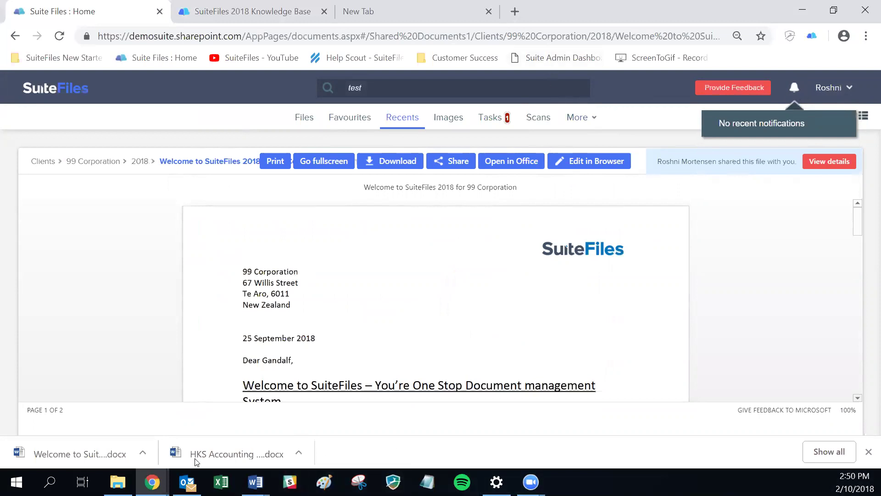
pyautogui.hotkey('alt', 'Tab')
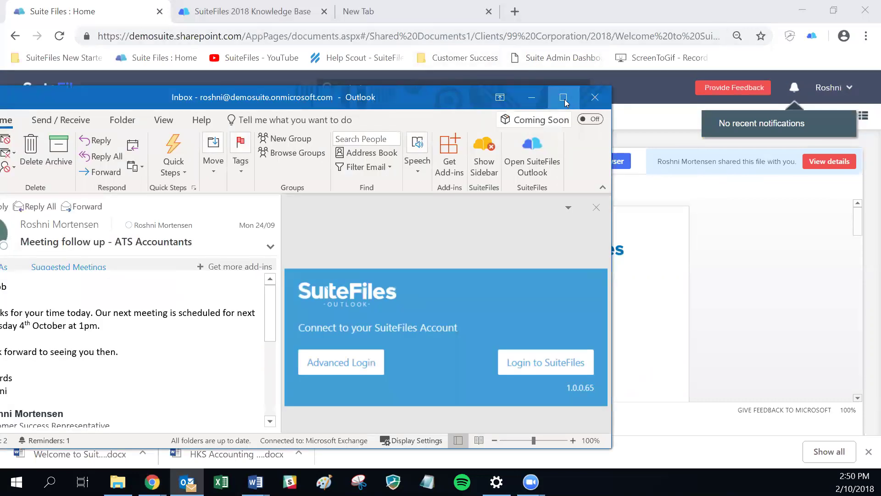
# - Maximize Outlook and read the shared-file e-mail in its own full-screen window
pyautogui.click(563, 97)
pyautogui.click(204, 219)
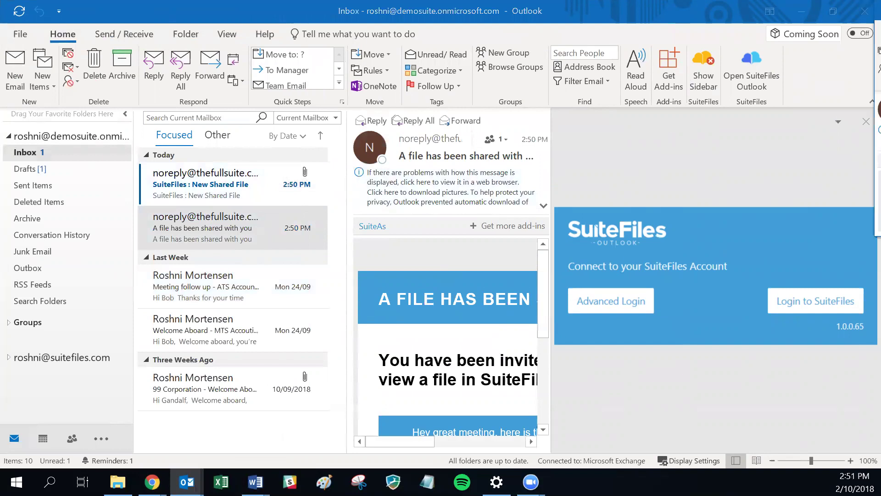
pyautogui.press('Return')
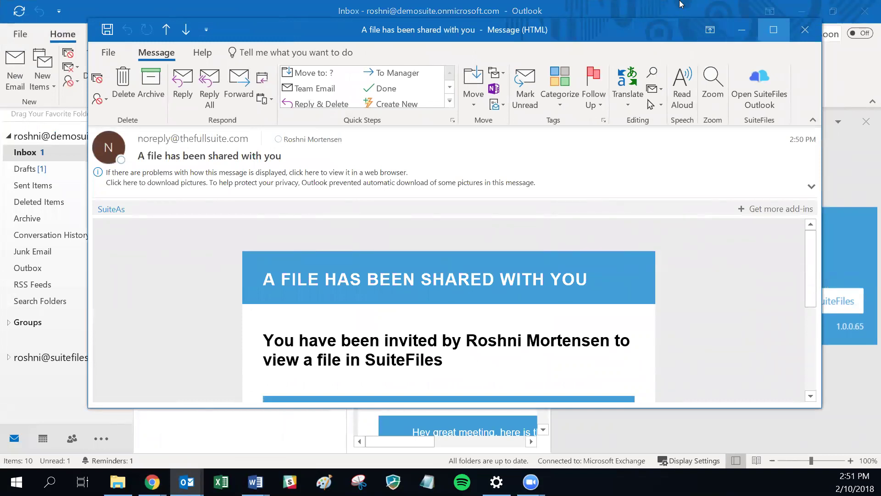
pyautogui.click(773, 30)
pyautogui.scroll(-3, 472, 236)
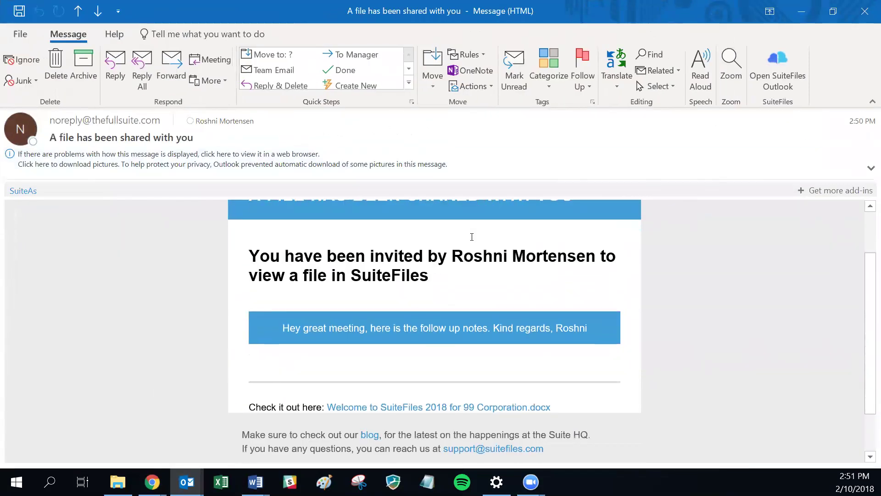
pyautogui.scroll(3, 471, 236)
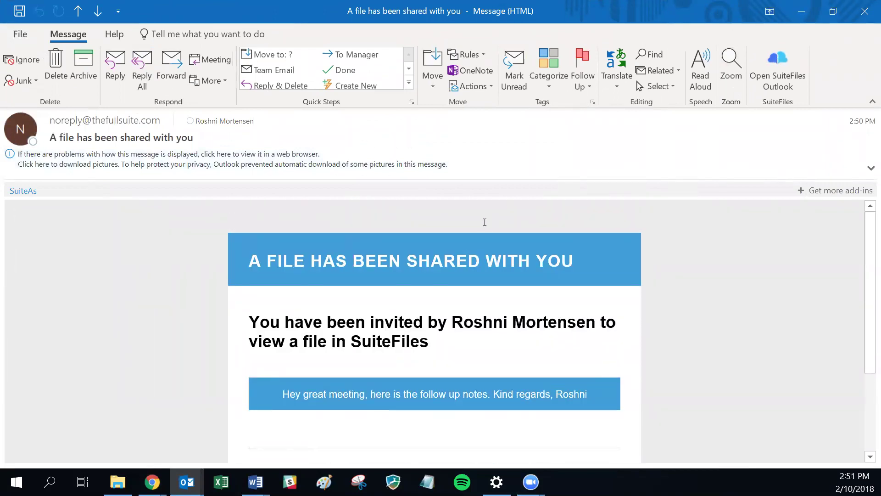
pyautogui.scroll(-3, 497, 220)
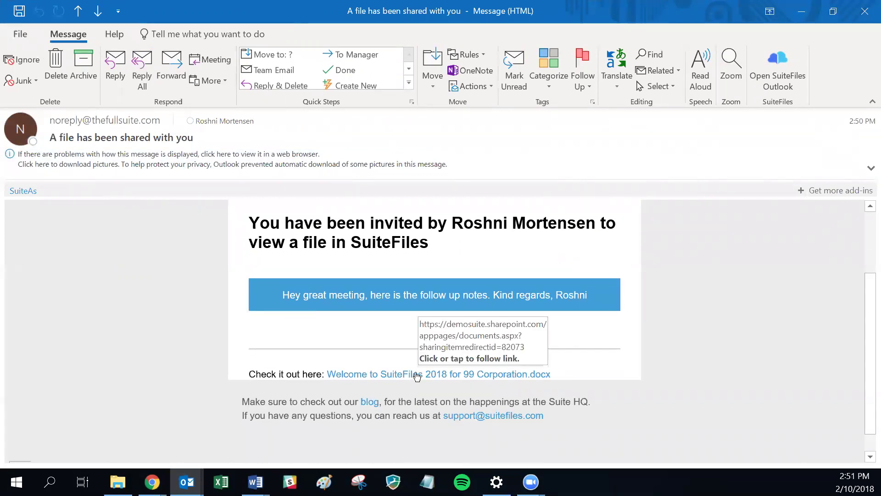
pyautogui.scroll(2, 602, 347)
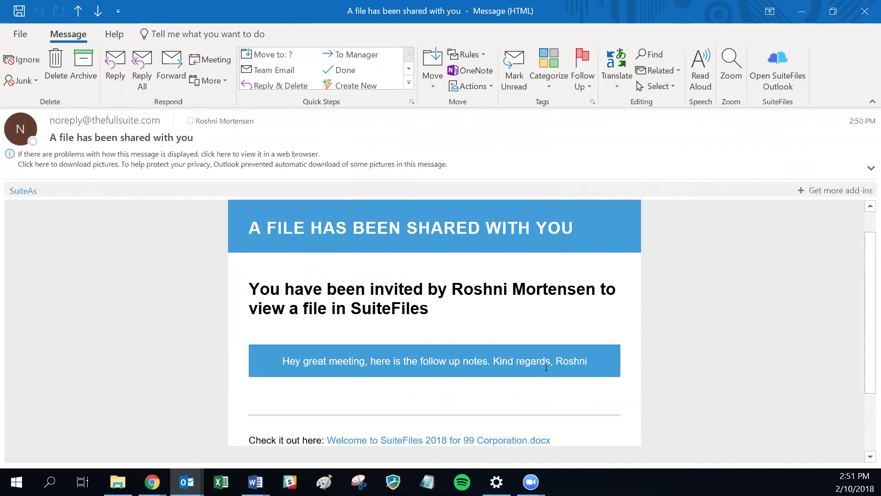
pyautogui.scroll(-2, 496, 356)
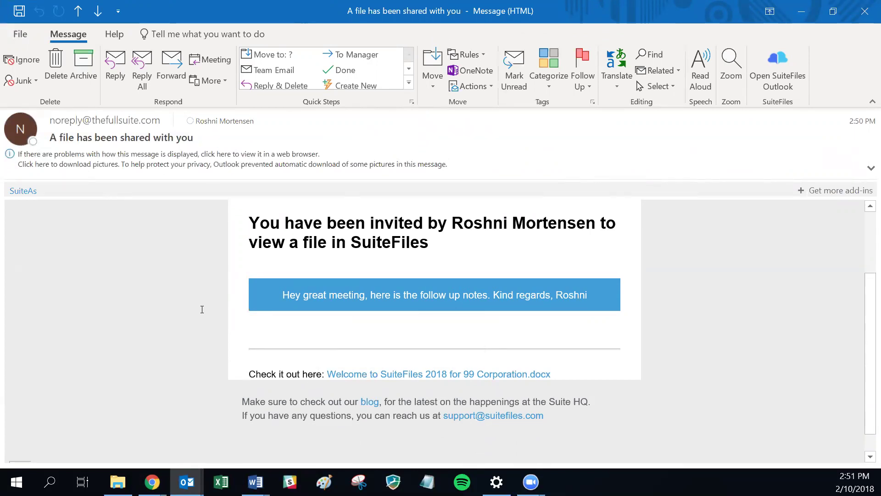
pyautogui.scroll(3, 220, 308)
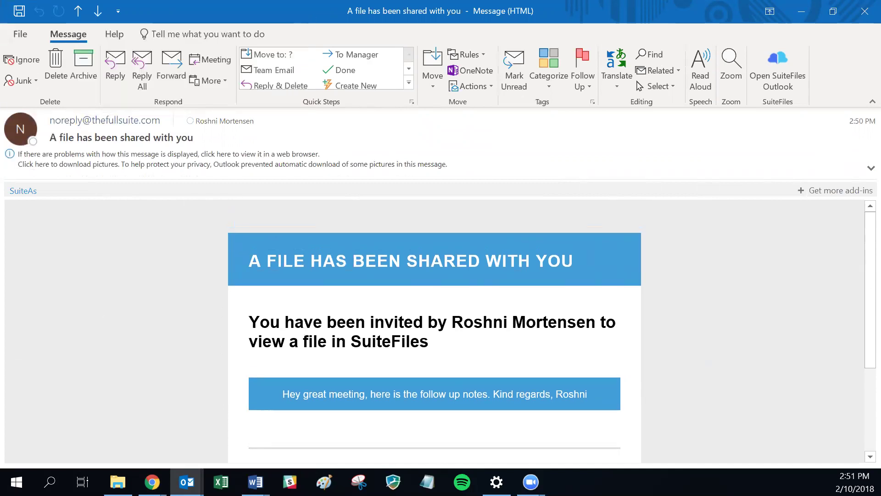
# - Close the message window and preview the 'SuiteFiles : New Shared File' email in the inbox
pyautogui.hotkey('alt', 'Tab')
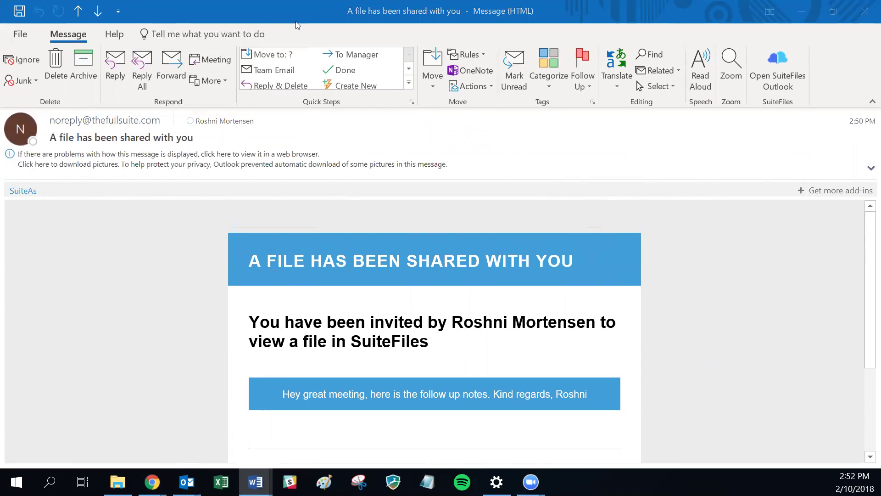
pyautogui.click(866, 11)
pyautogui.click(166, 185)
# - Open the New Shared File email and follow its Welcome to SuiteFiles 2018 for 99 Corporation.docx link
pyautogui.doubleClick(168, 181)
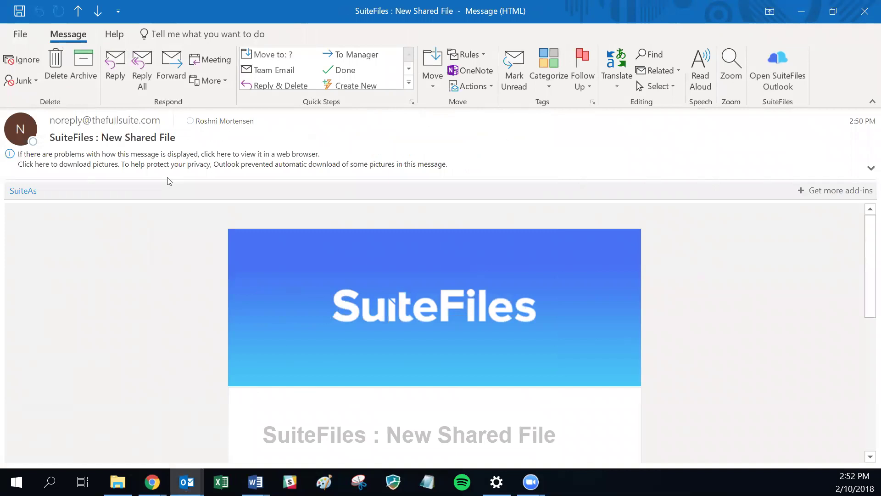
pyautogui.scroll(-3, 405, 263)
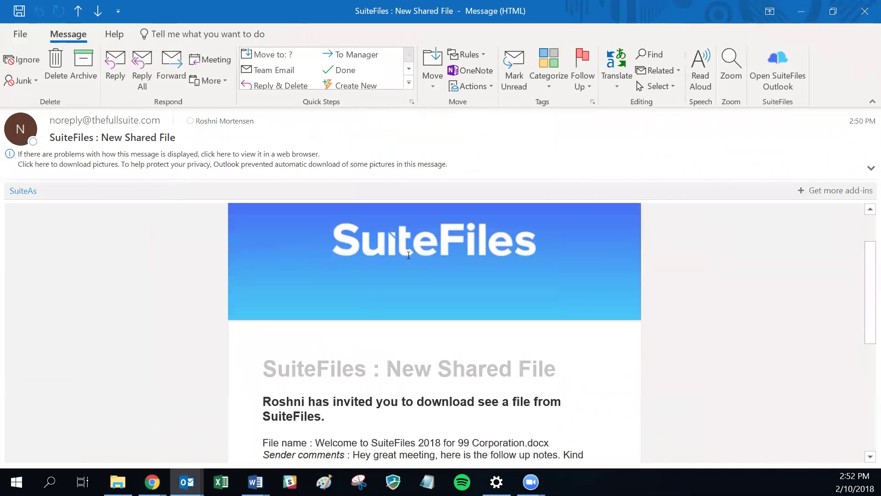
pyautogui.scroll(-1, 479, 245)
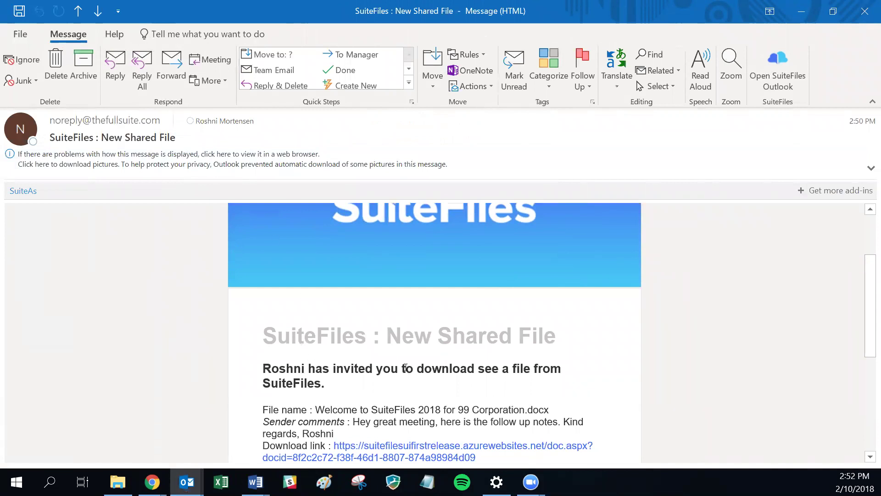
pyautogui.scroll(-3, 407, 366)
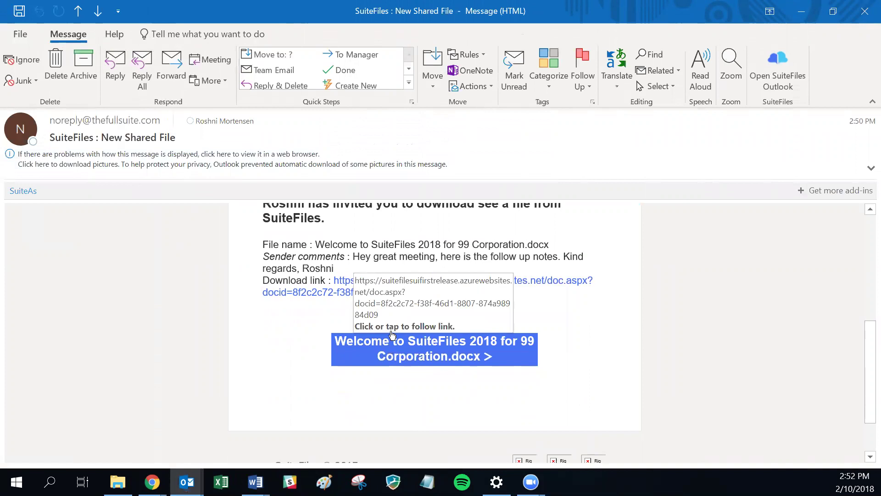
pyautogui.click(372, 346)
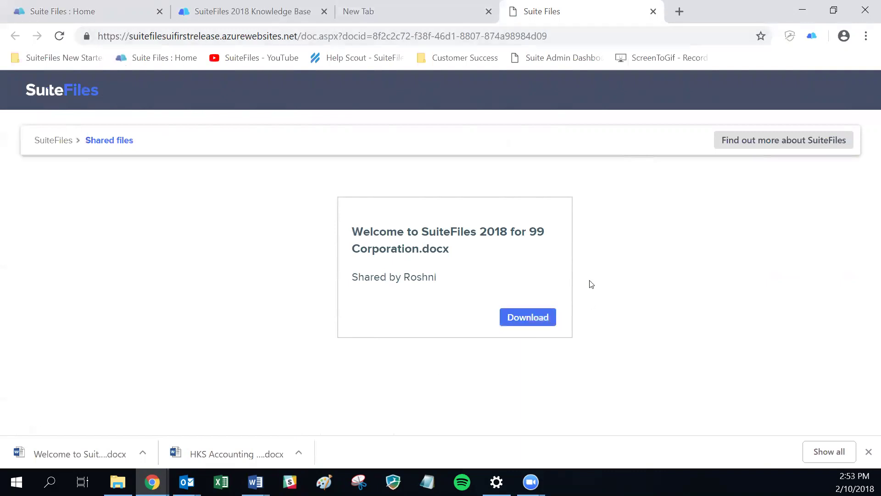
# - Download the shared Welcome document, then view the Tasks list from the SuiteFiles home page
pyautogui.click(531, 318)
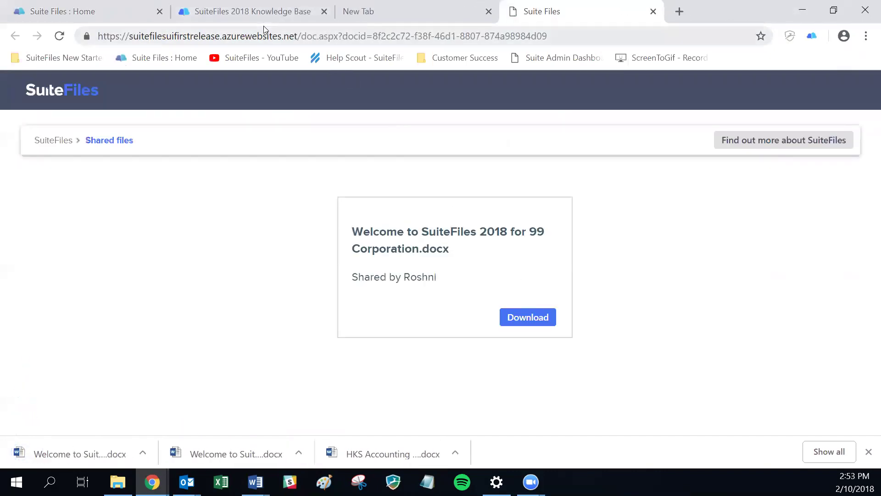
pyautogui.click(106, 15)
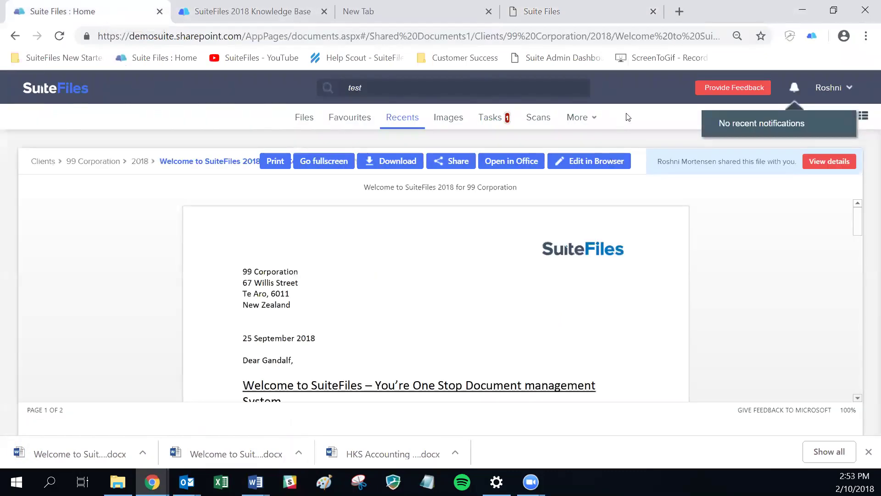
pyautogui.click(492, 118)
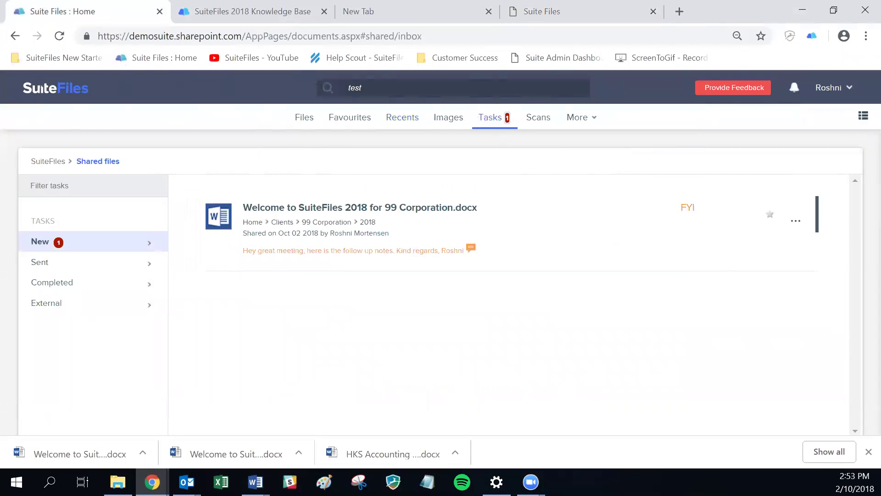
pyautogui.hotkey('alt', 'Tab')
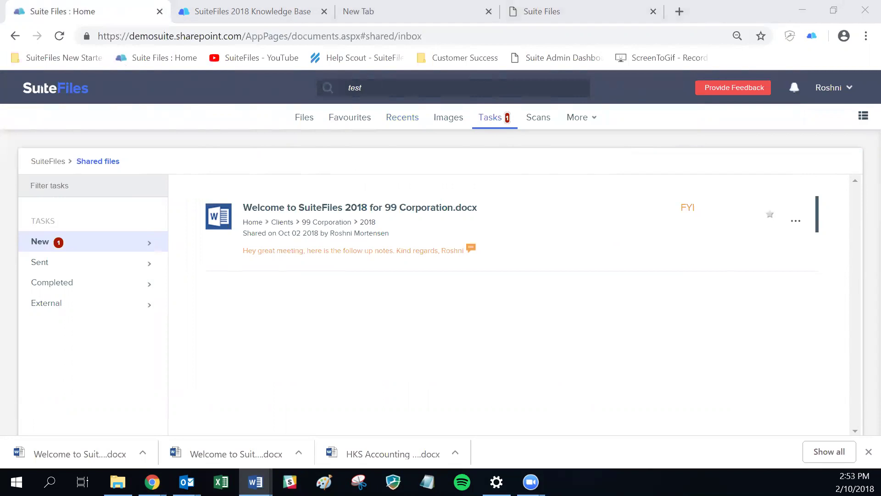
pyautogui.click(108, 266)
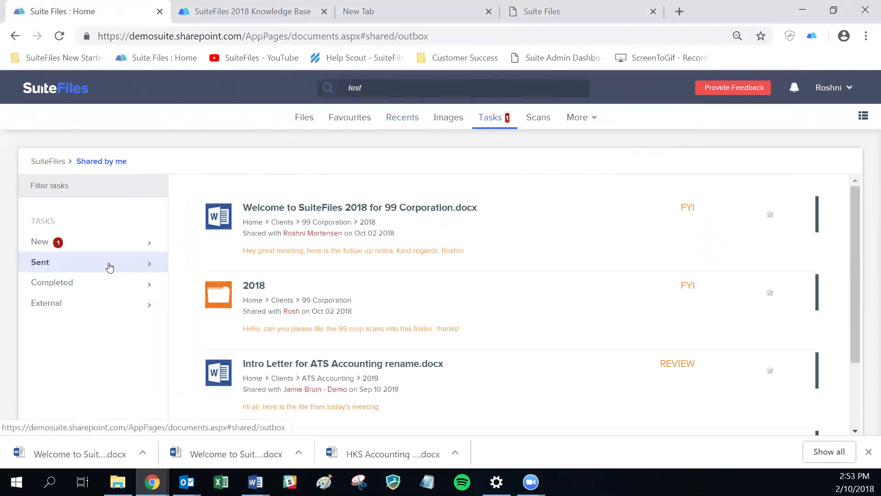
pyautogui.click(94, 287)
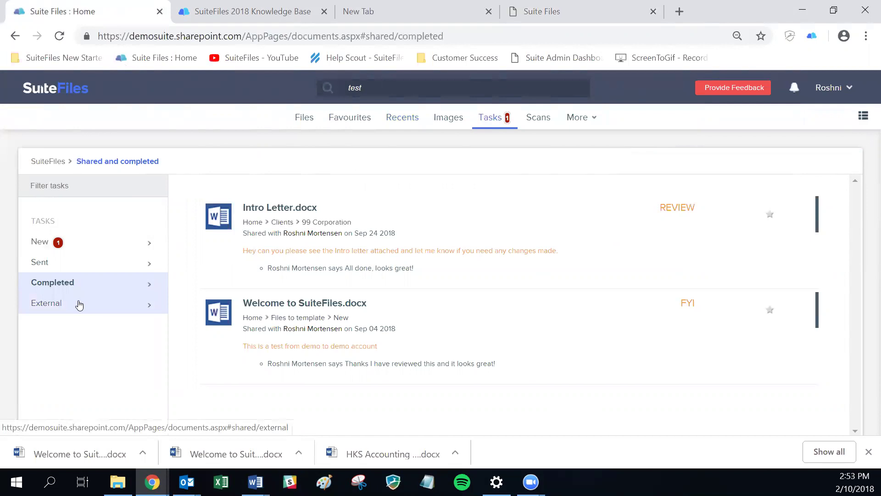
pyautogui.click(80, 305)
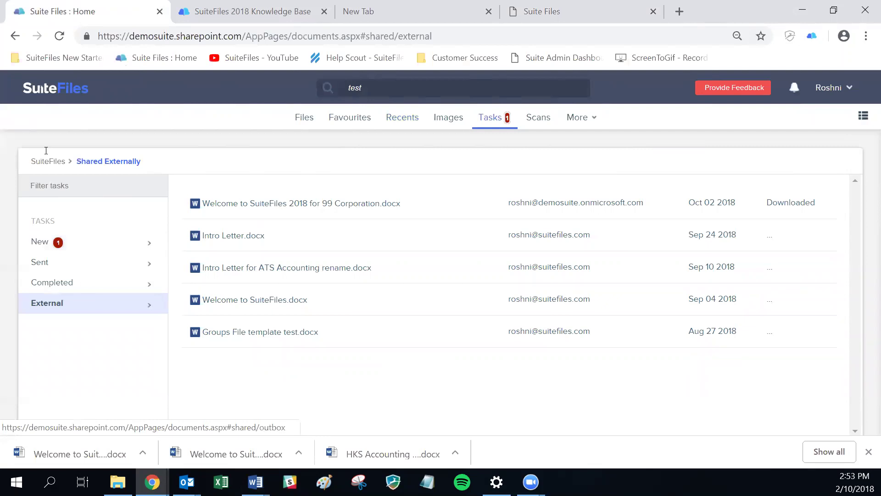
pyautogui.click(41, 243)
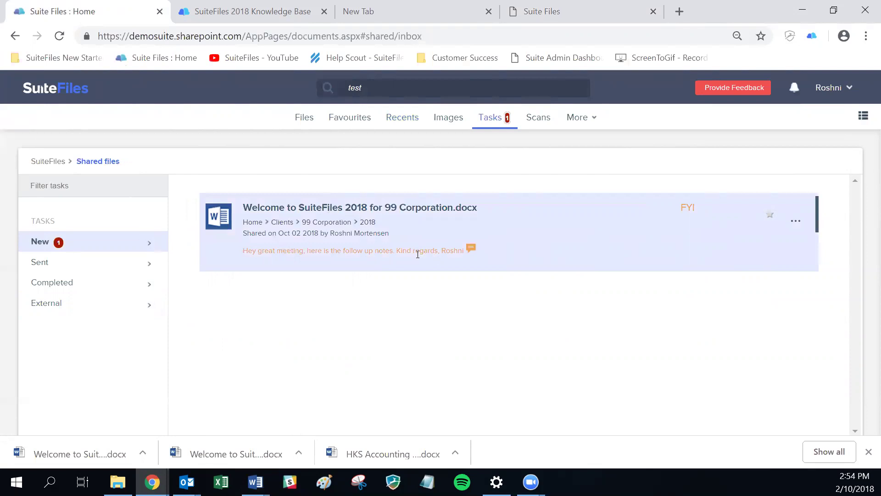
# - Add the note 'Thanks, I have taken a look and have no changes to make. Cheers!' to the Welcome document task
pyautogui.click(472, 251)
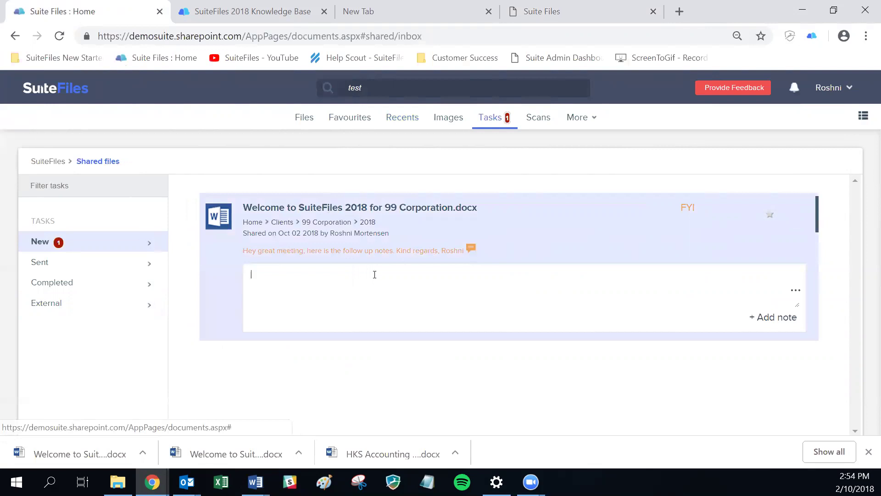
pyautogui.click(434, 280)
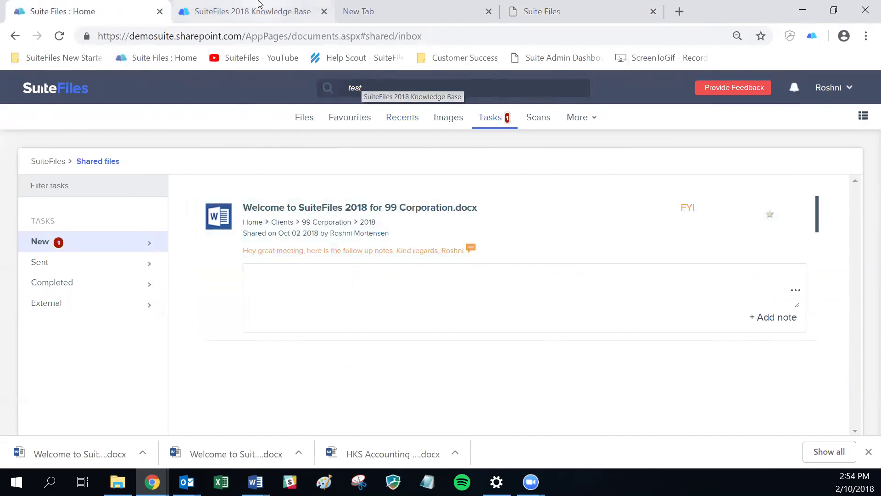
pyautogui.write('T')
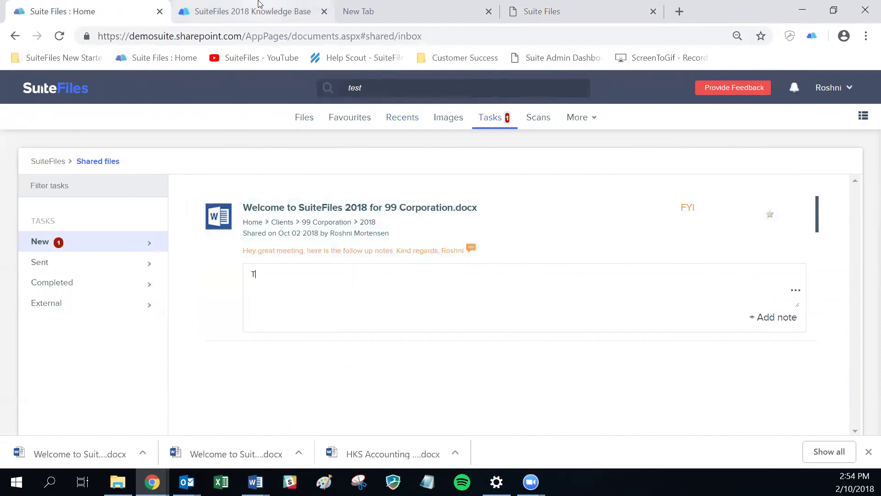
pyautogui.write('hanks, I have taken a look and have')
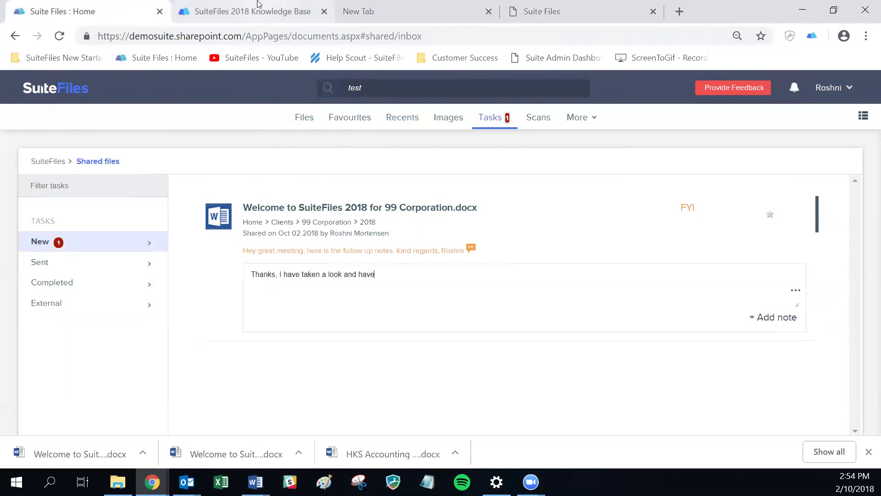
pyautogui.write(' no changes to make. Cheers!')
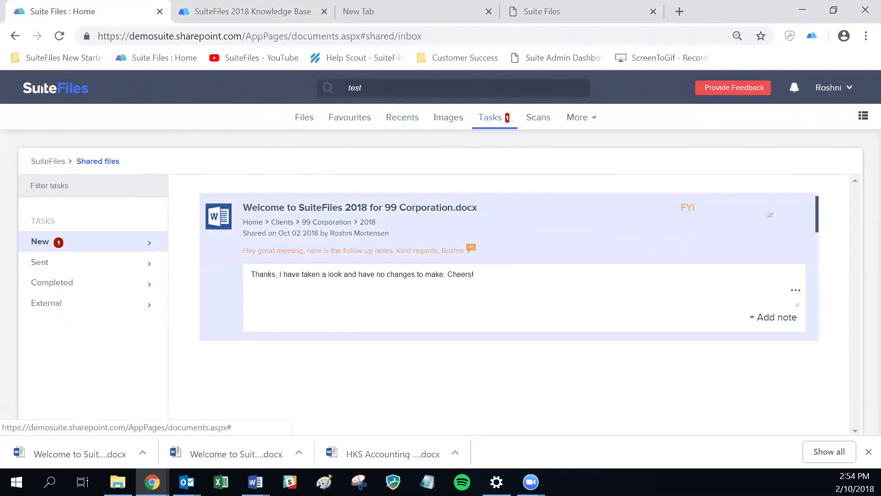
pyautogui.click(774, 317)
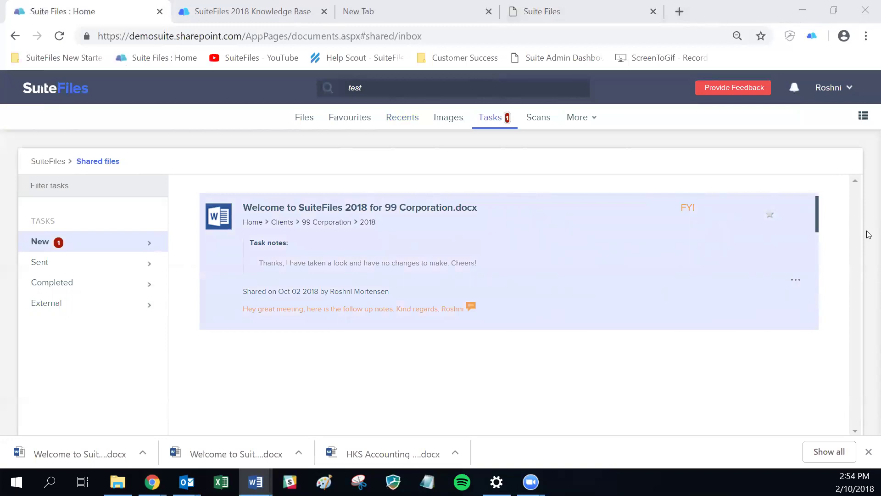
# - Mark the shared Welcome document task as done and confirm no shared files remain
pyautogui.click(796, 280)
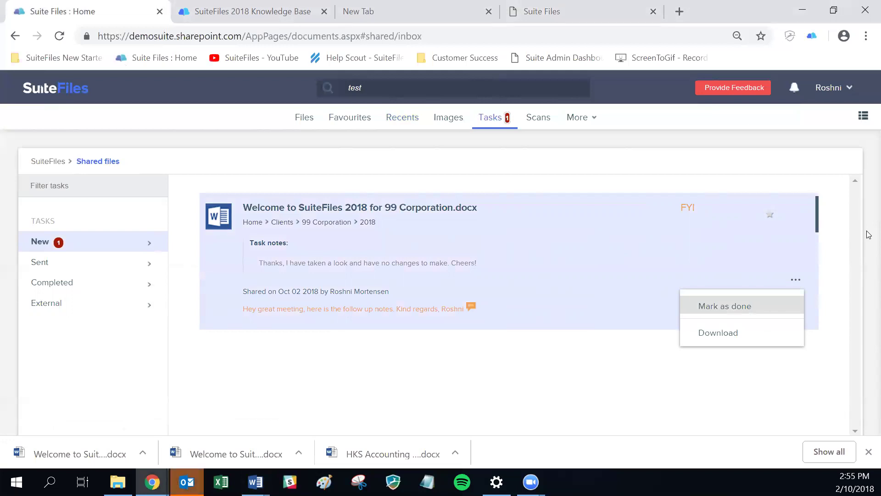
pyautogui.click(724, 305)
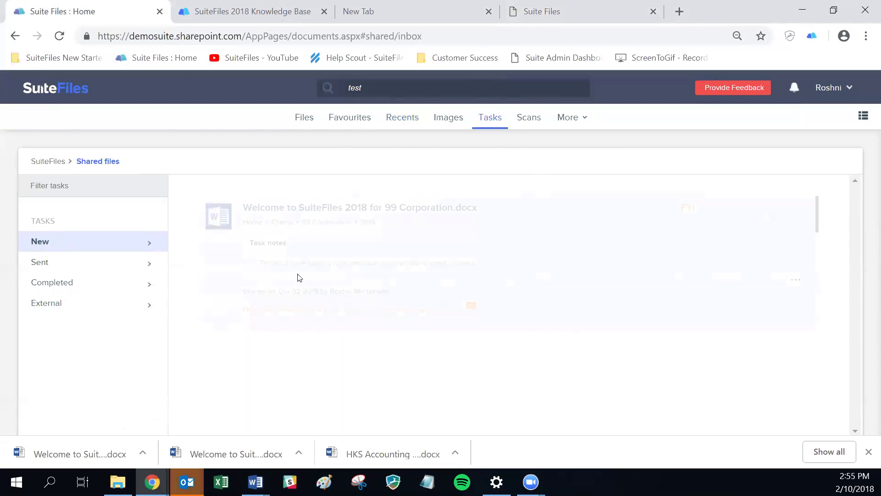
pyautogui.click(34, 264)
pyautogui.click(36, 243)
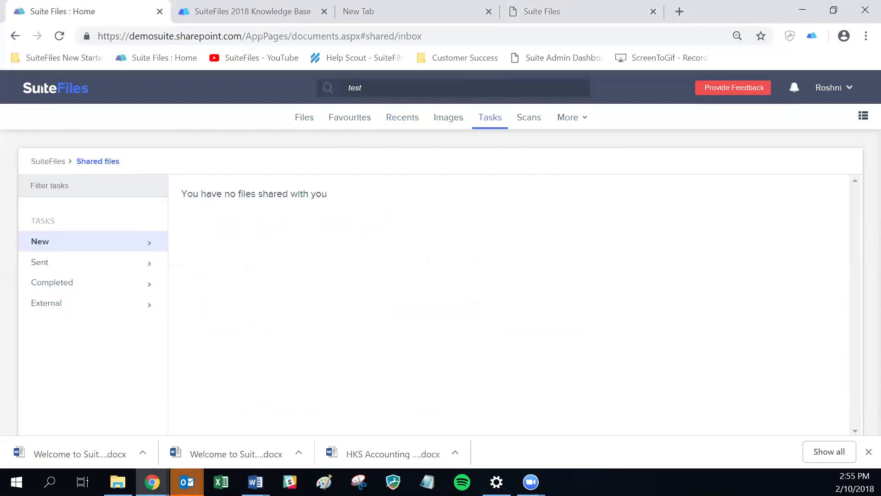
pyautogui.hotkey('alt', 'Tab')
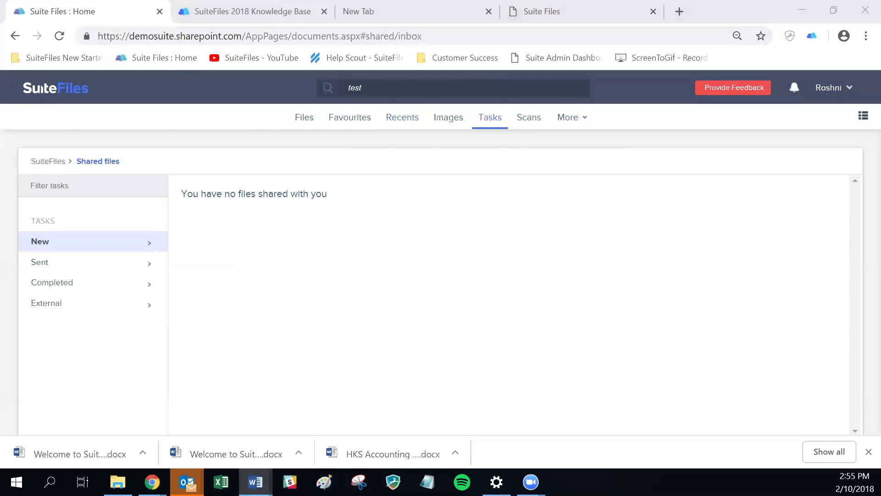
# - Download the SuiteFiles for Outlook add-in zip, latestSuiteMailVersionV2 (1), and show it in its folder
pyautogui.click(834, 90)
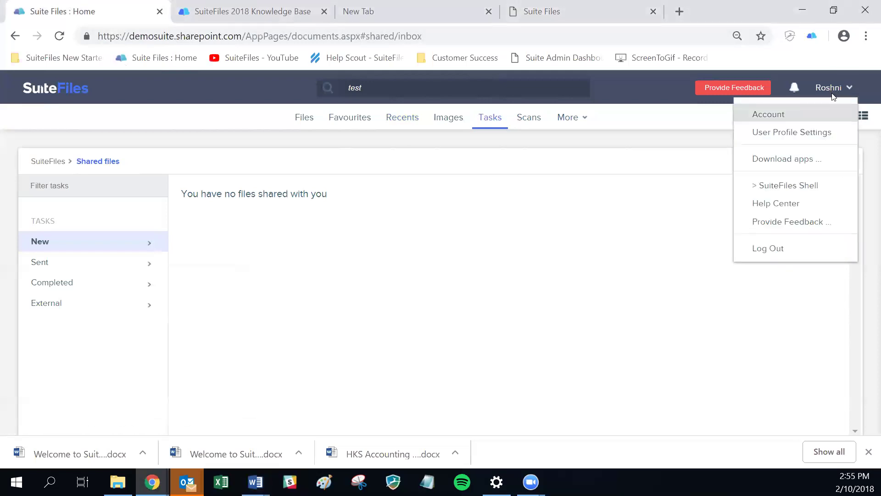
pyautogui.press('Return')
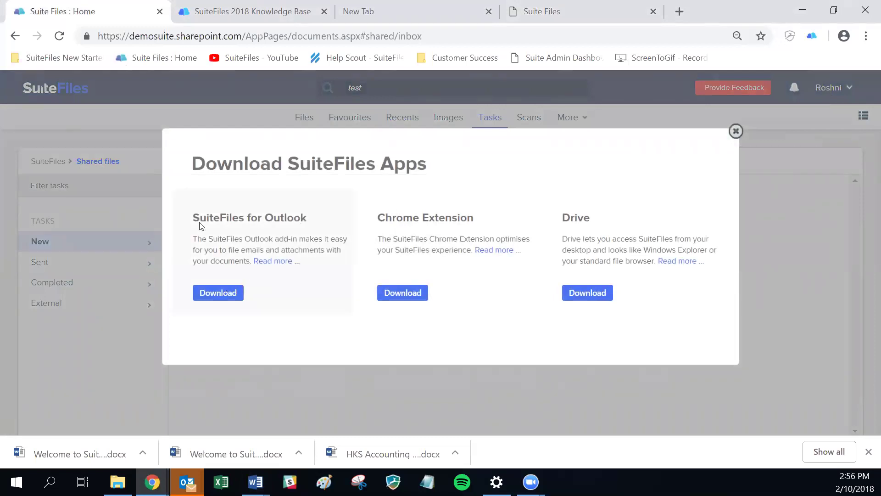
pyautogui.click(213, 298)
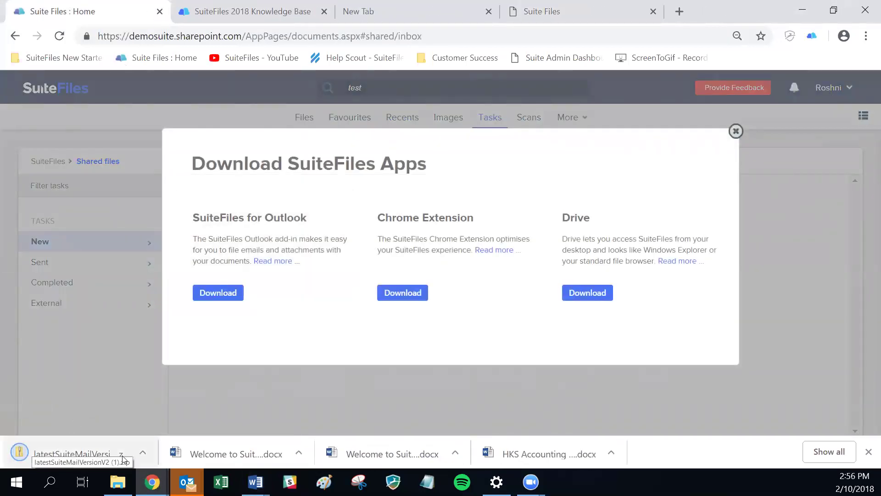
pyautogui.click(143, 454)
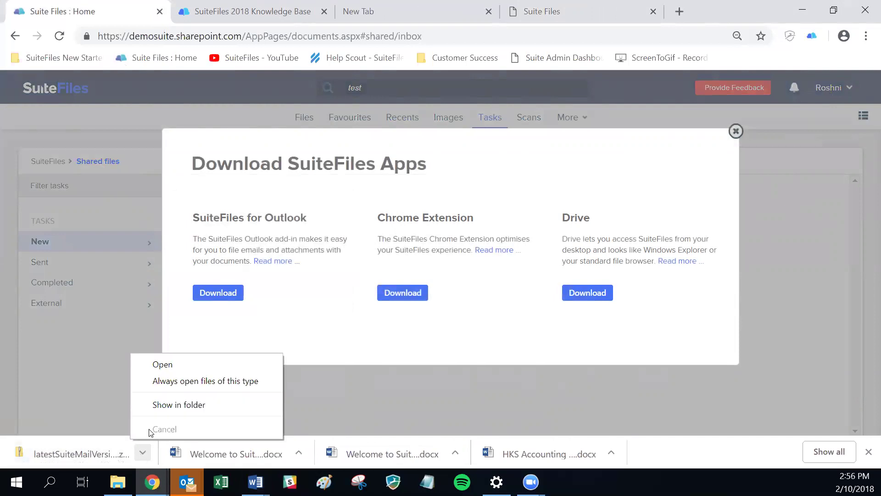
pyautogui.click(159, 406)
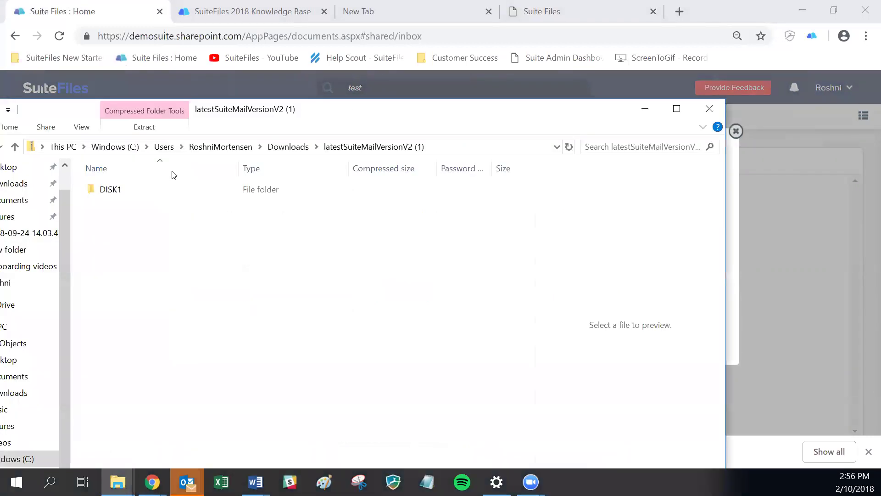
# - Run the SuiteMail installer package from DISK1, then close the Outlook Reminders window
pyautogui.doubleClick(160, 192)
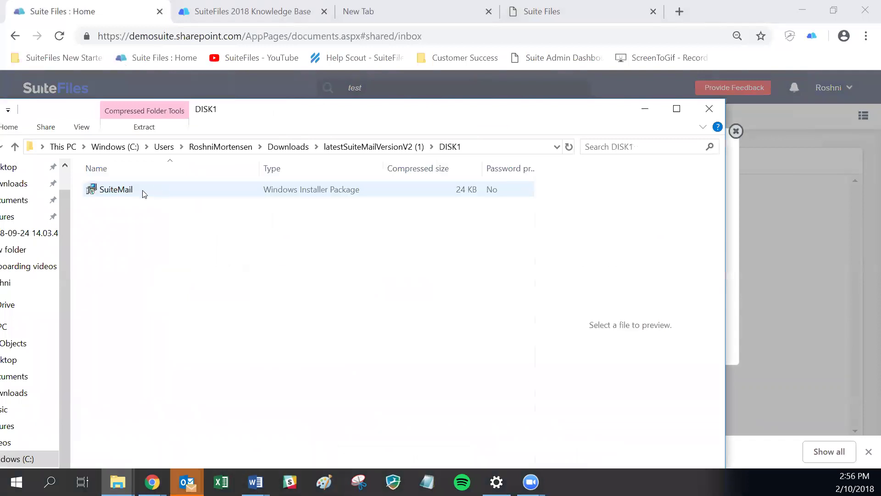
pyautogui.doubleClick(110, 192)
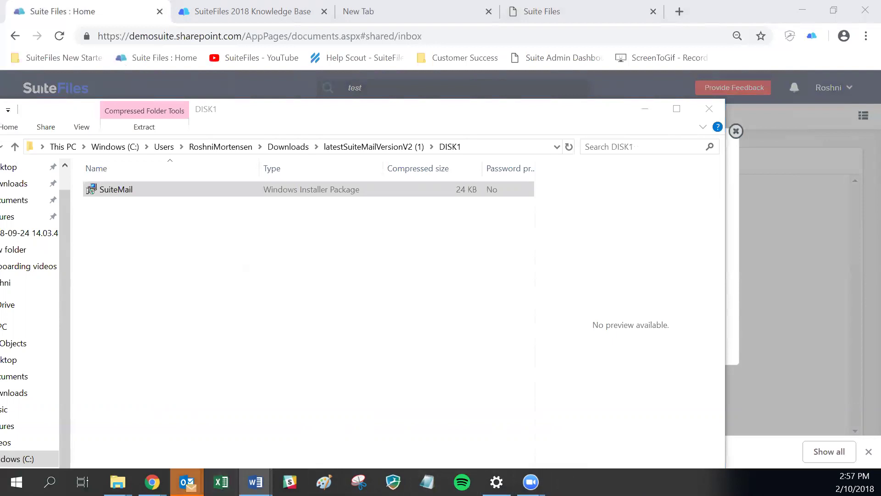
pyautogui.moveTo(188, 481)
pyautogui.click(394, 379)
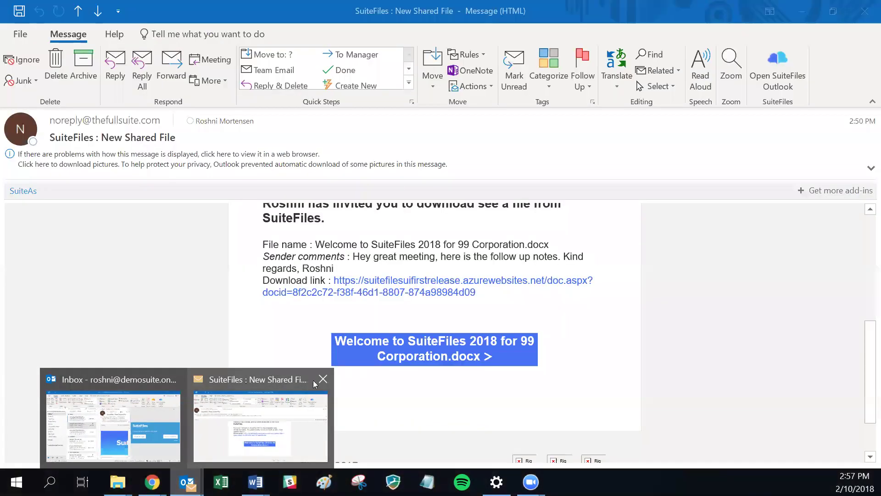
# - Close the New Shared File window and start Login to SuiteFiles from the Inbox add-in pane
pyautogui.click(324, 378)
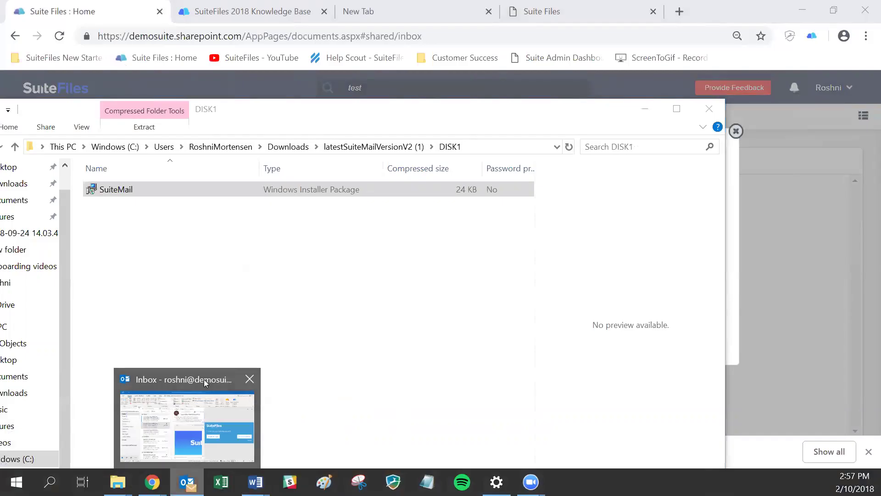
pyautogui.click(204, 379)
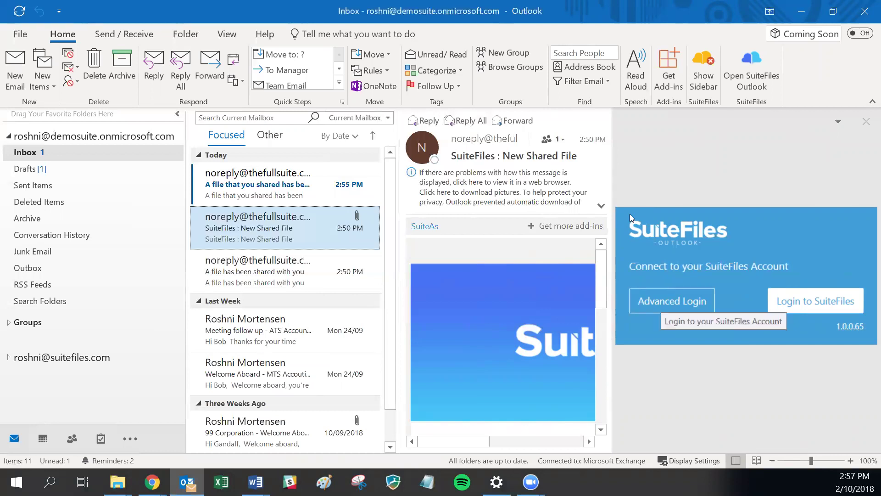
pyautogui.click(808, 301)
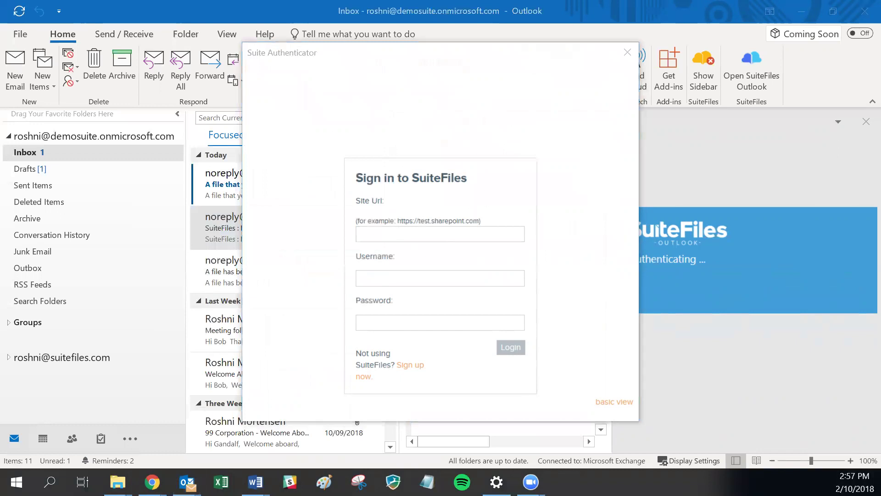
pyautogui.click(152, 482)
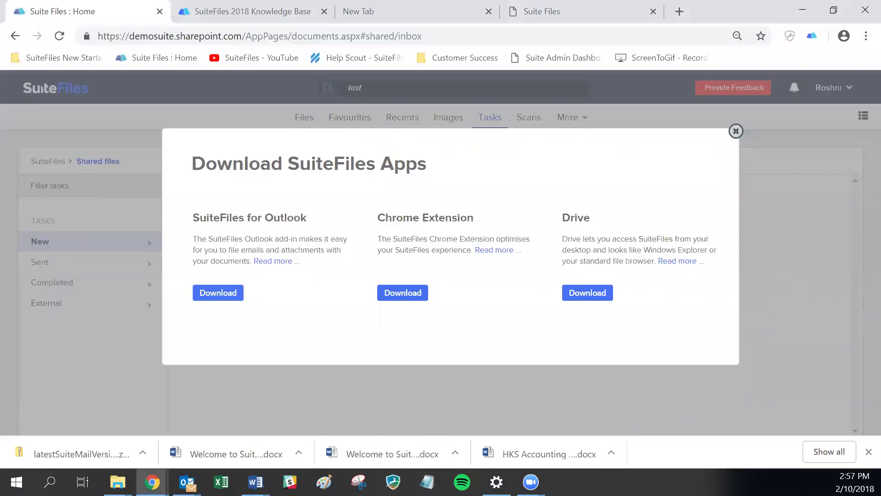
pyautogui.click(184, 35)
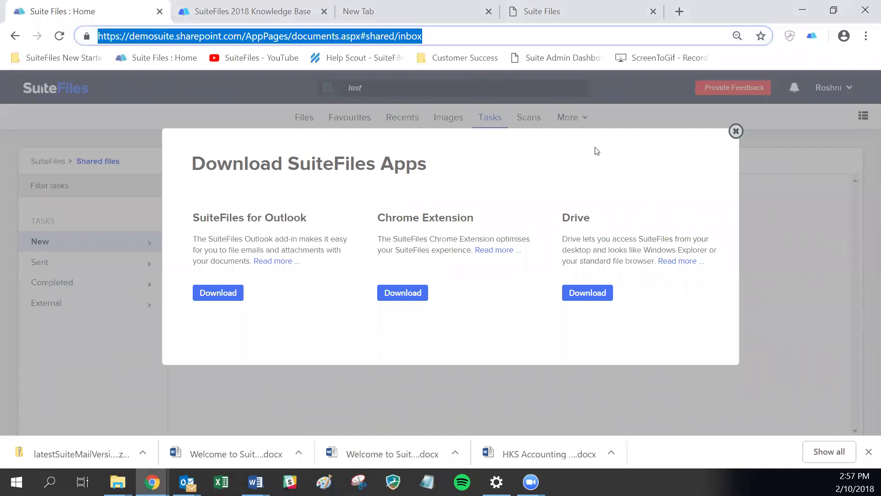
pyautogui.click(241, 36)
pyautogui.moveTo(240, 36); pyautogui.dragTo(94, 36)
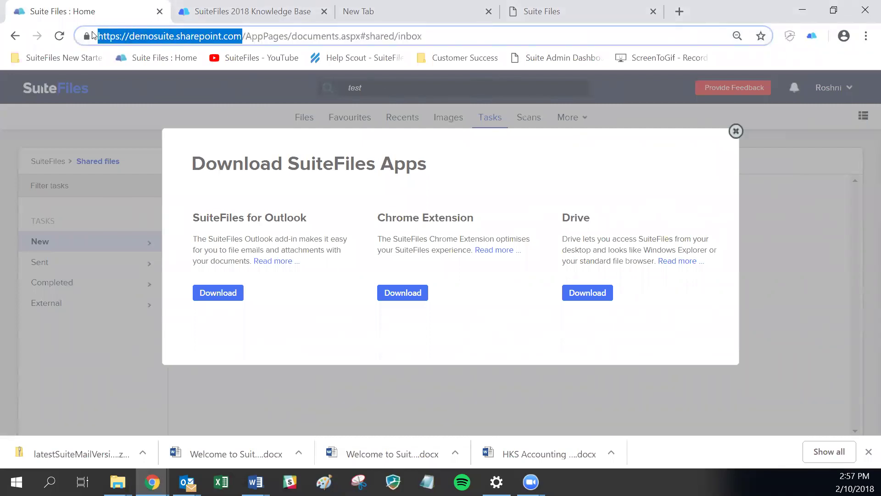
pyautogui.rightClick(167, 39)
pyautogui.click(133, 37)
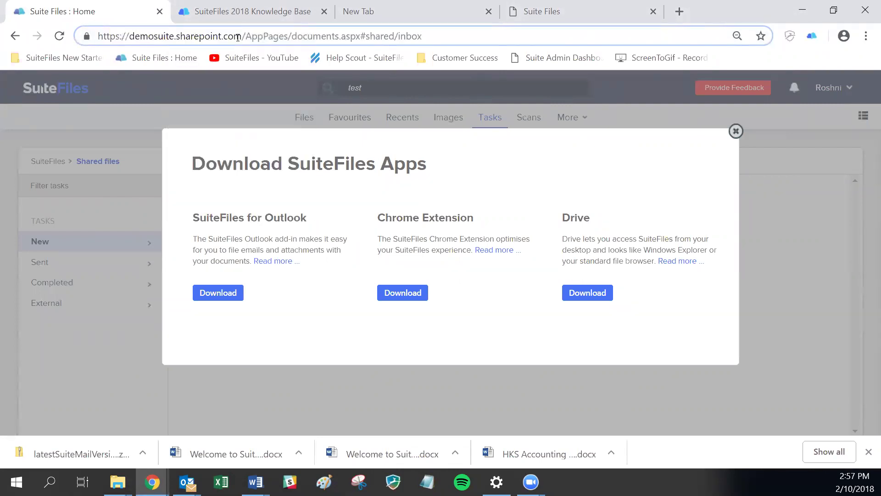
pyautogui.moveTo(240, 36); pyautogui.dragTo(98, 37)
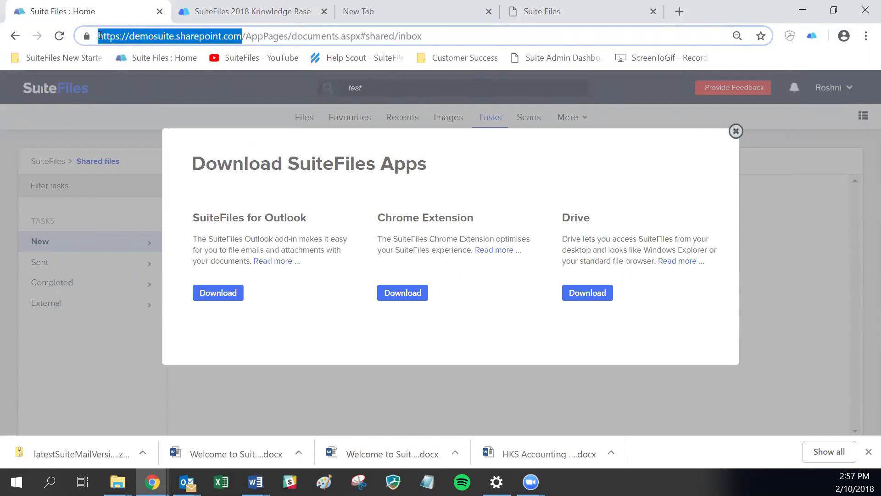
pyautogui.rightClick(211, 37)
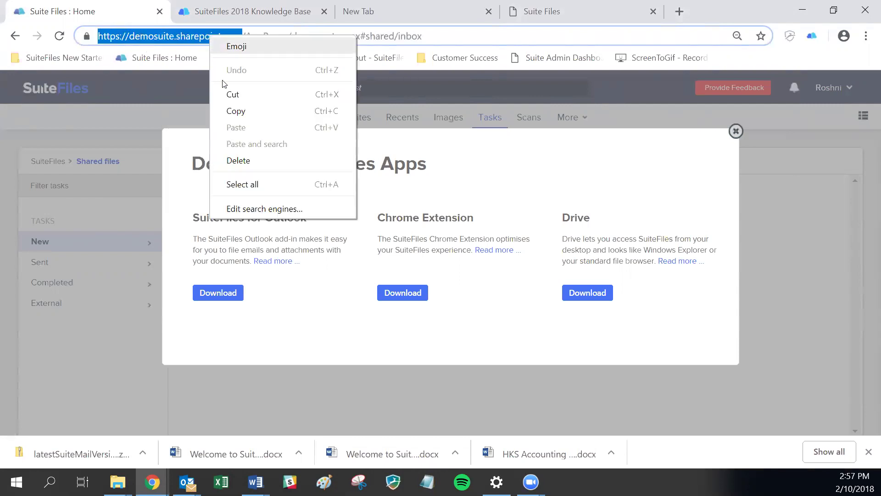
pyautogui.click(236, 111)
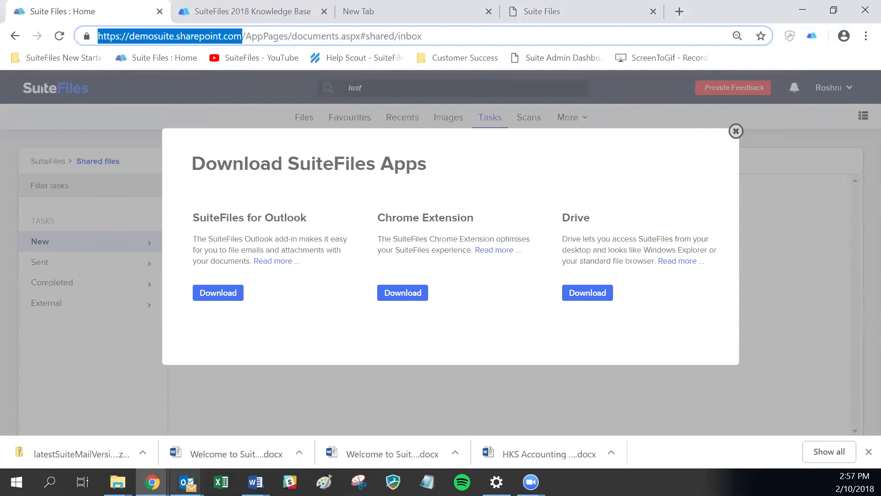
# - Paste the copied address into the sign-in form's Site Url field
pyautogui.moveTo(187, 481)
pyautogui.click(259, 415)
pyautogui.click(379, 234)
pyautogui.rightClick(378, 234)
pyautogui.click(392, 283)
# - Log in to SuiteFiles with the account e-mail and password
pyautogui.click(391, 281)
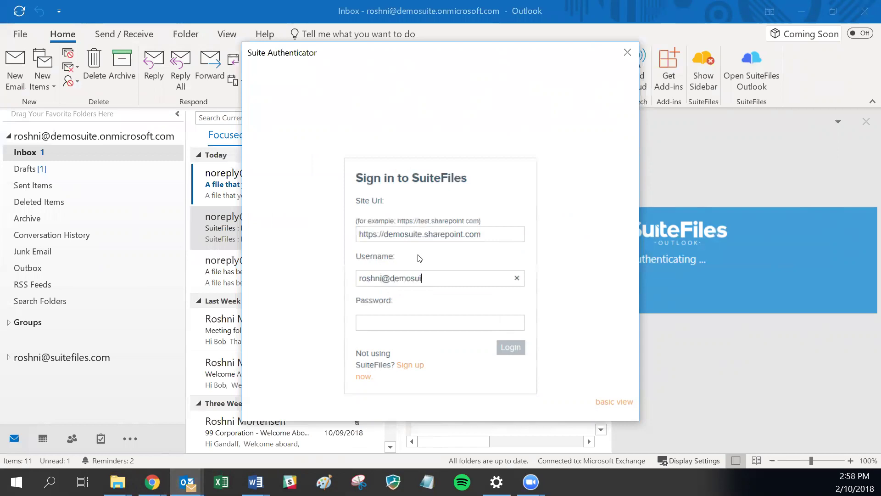
pyautogui.press('Tab')
pyautogui.write('•••••')
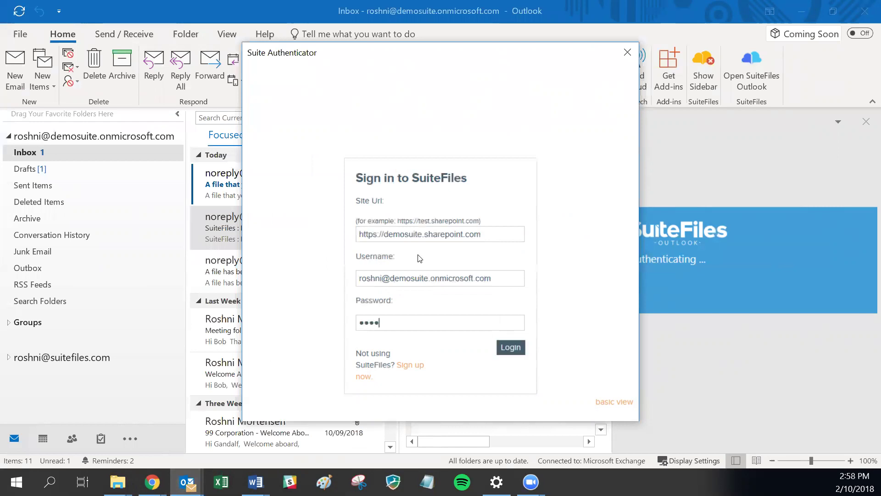
pyautogui.write('••••')
pyautogui.click(511, 348)
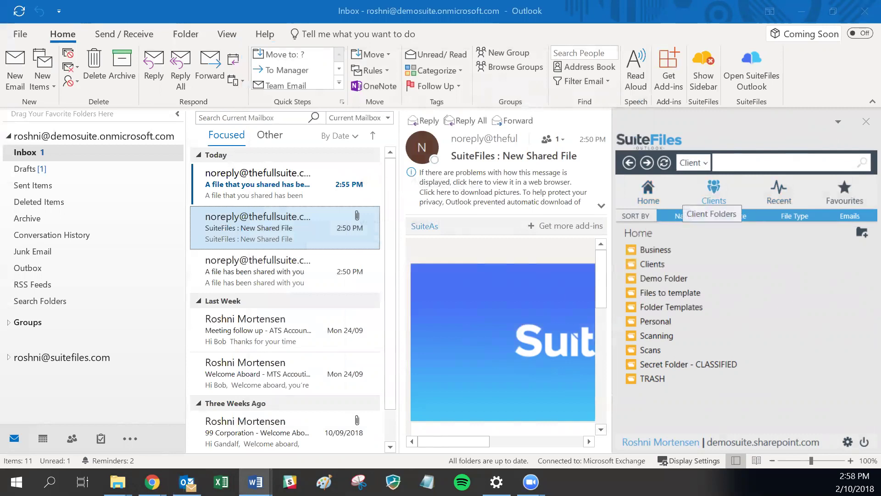
# - Search Clients for 99 and open the 99 Corporation Emails folder
pyautogui.click(714, 191)
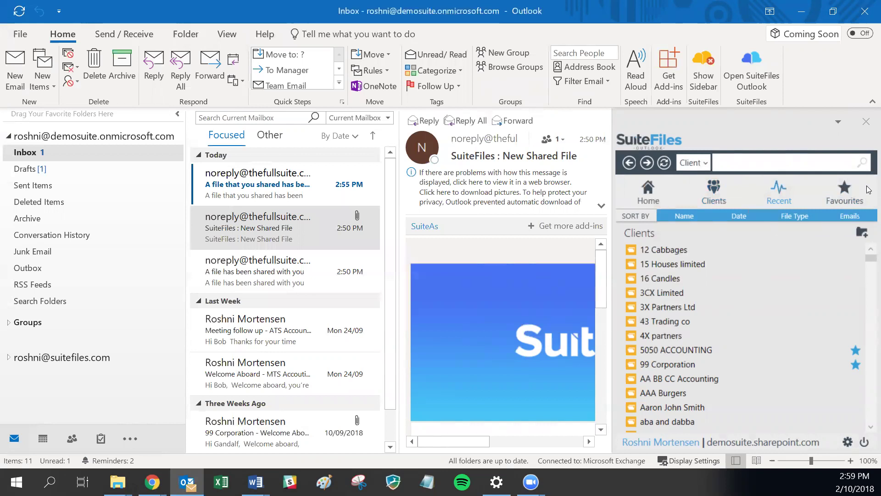
pyautogui.write('99')
pyautogui.press('Return')
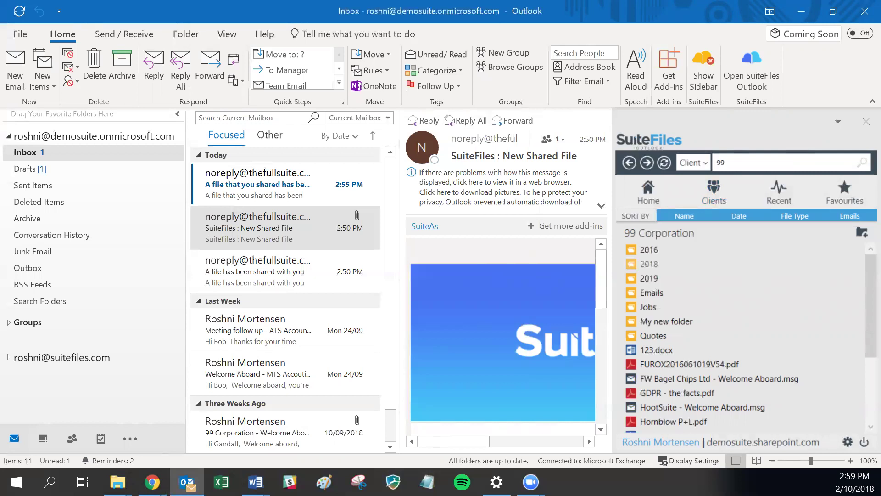
pyautogui.hotkey('alt', 'Tab')
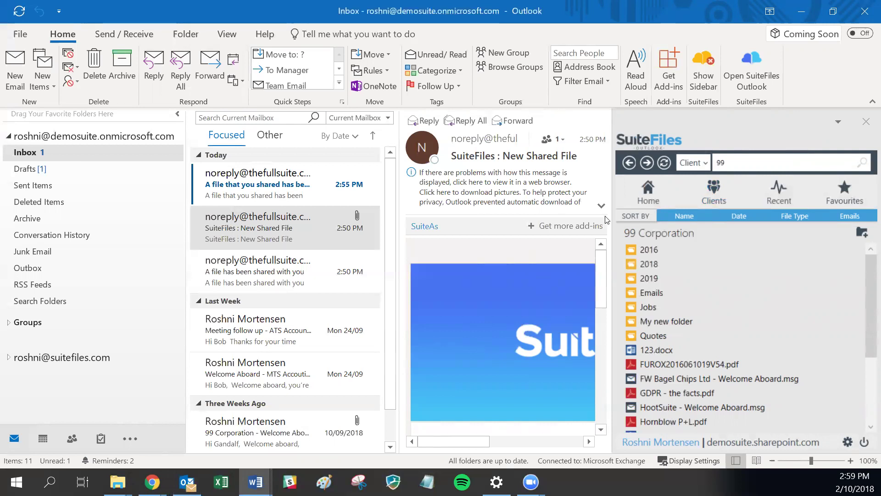
pyautogui.click(630, 293)
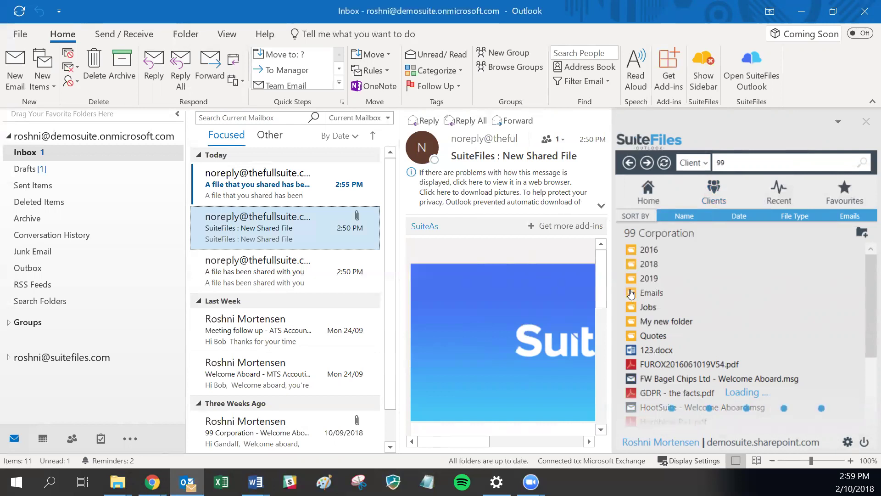
# - Drag the SuiteFiles : New Shared File email into 99 Corporation's Emails folder
pyautogui.scroll(-3, 632, 294)
pyautogui.scroll(3, 631, 294)
pyautogui.click(632, 293)
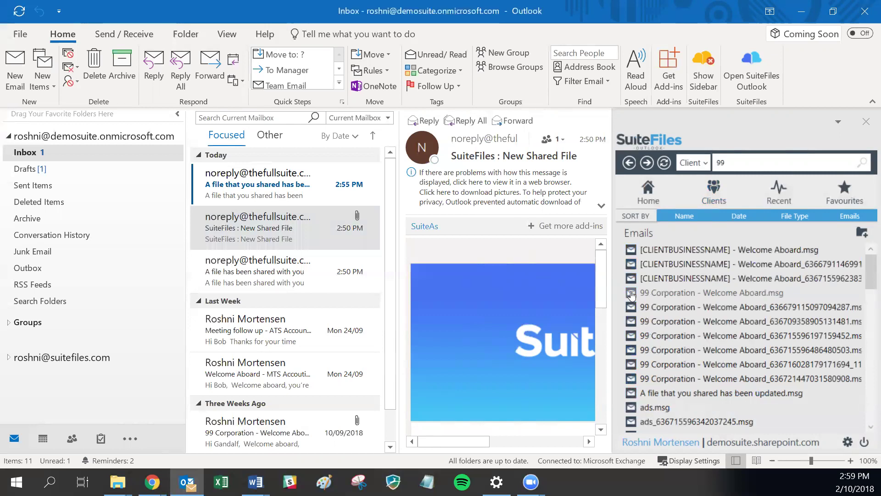
pyautogui.scroll(-15, 632, 294)
pyautogui.scroll(12, 631, 294)
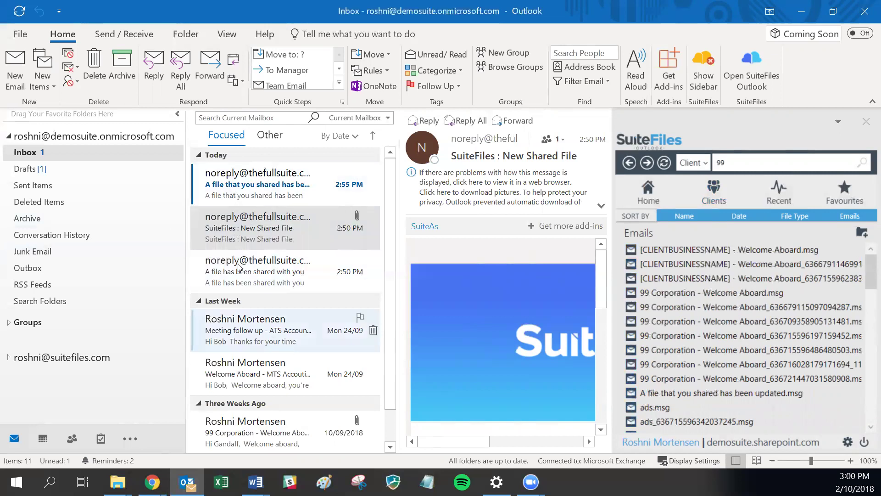
pyautogui.moveTo(217, 228); pyautogui.dragTo(629, 265)
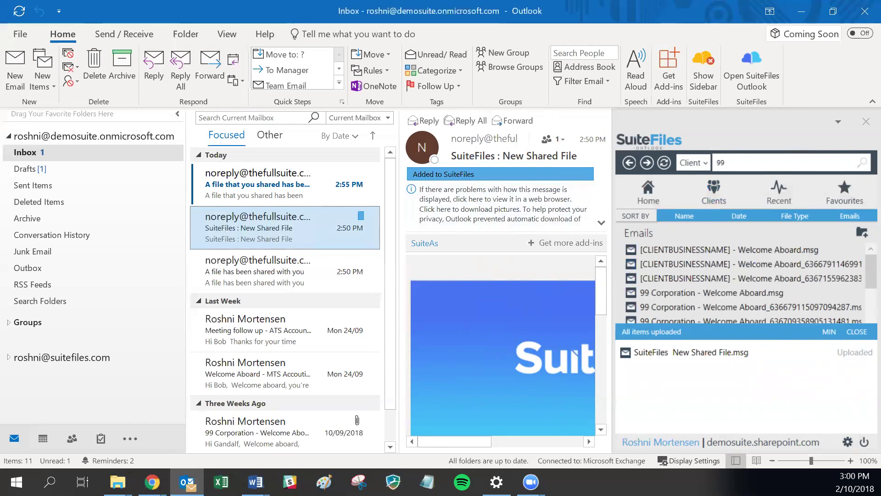
pyautogui.hotkey('alt', 'Tab')
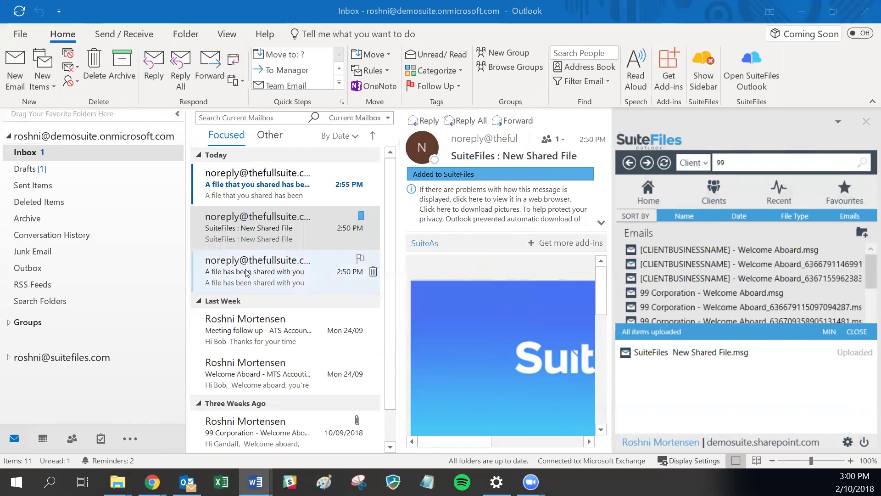
# - Drag the 99 Corporation - Welcome Aboard email into the client's 2019 folder
pyautogui.scroll(-1, 247, 273)
pyautogui.click(239, 433)
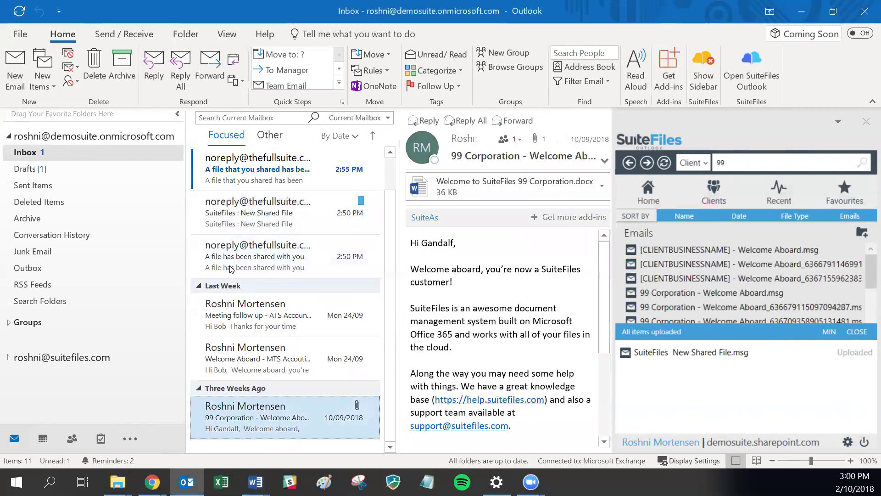
pyautogui.moveTo(187, 216); pyautogui.dragTo(79, 218)
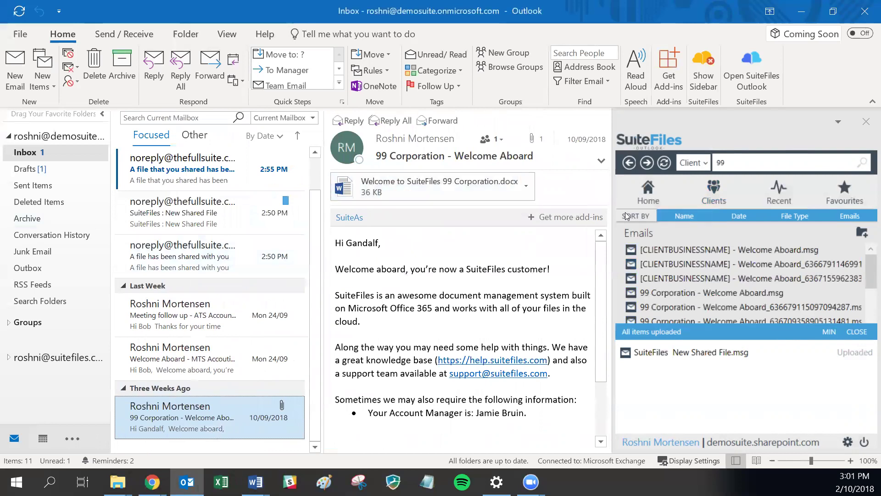
pyautogui.click(628, 163)
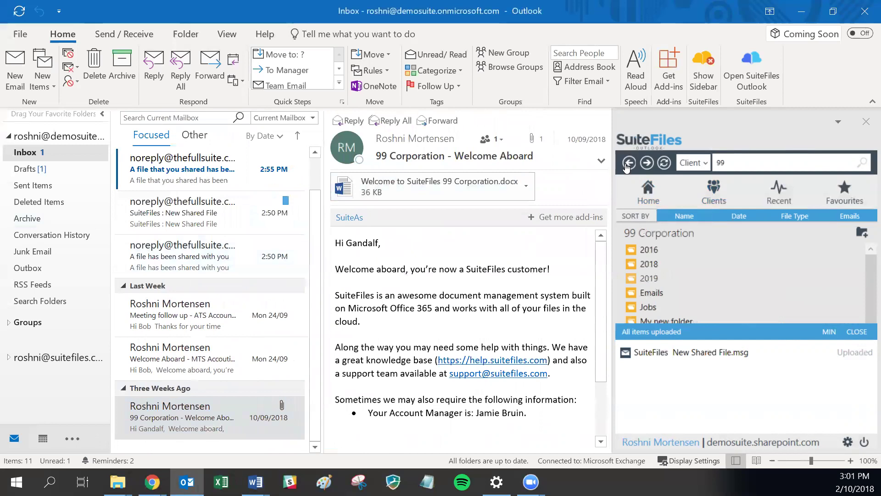
pyautogui.click(629, 163)
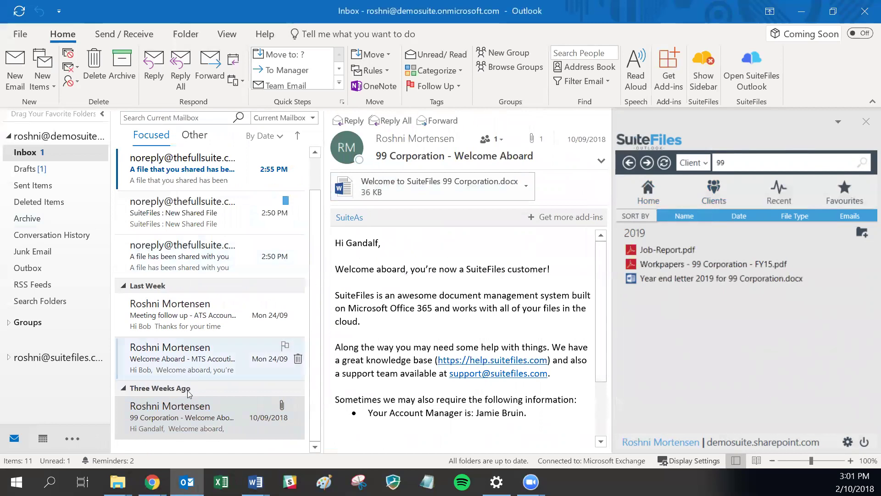
pyautogui.moveTo(139, 419); pyautogui.dragTo(679, 357)
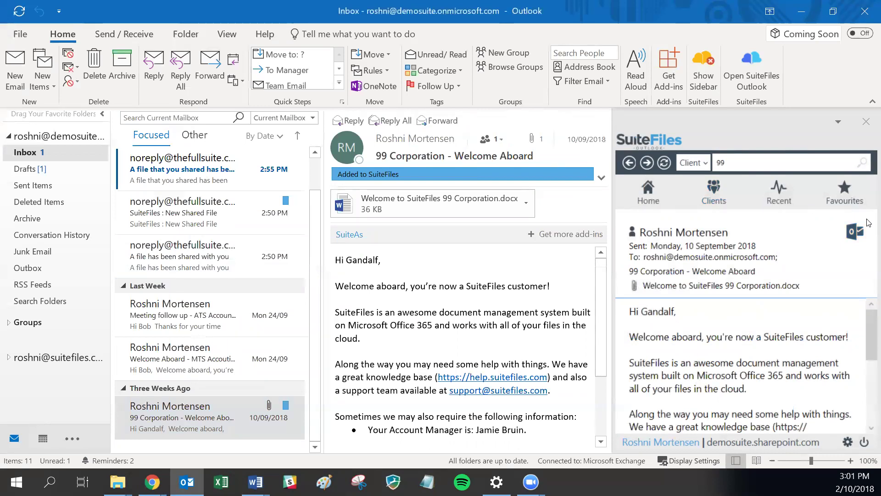
# - Drag the Welcome to SuiteFiles 99 Corporation.docx attachment into the 2019 folder
pyautogui.click(868, 223)
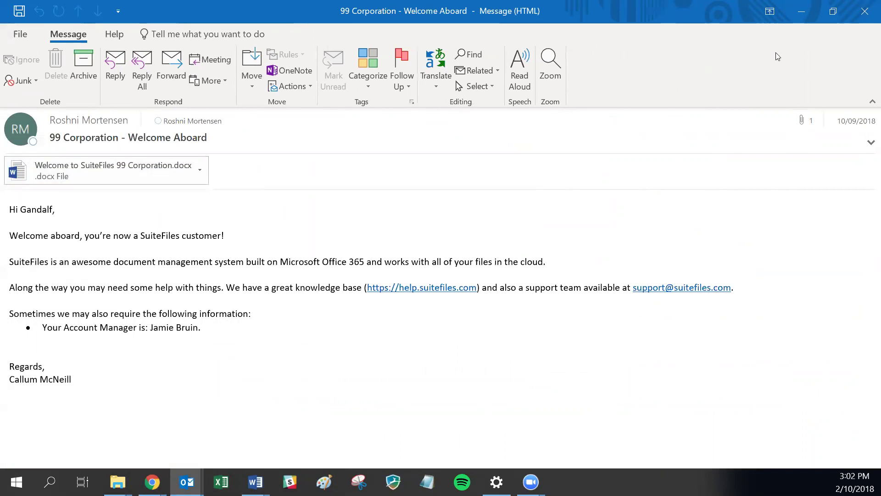
pyautogui.click(864, 11)
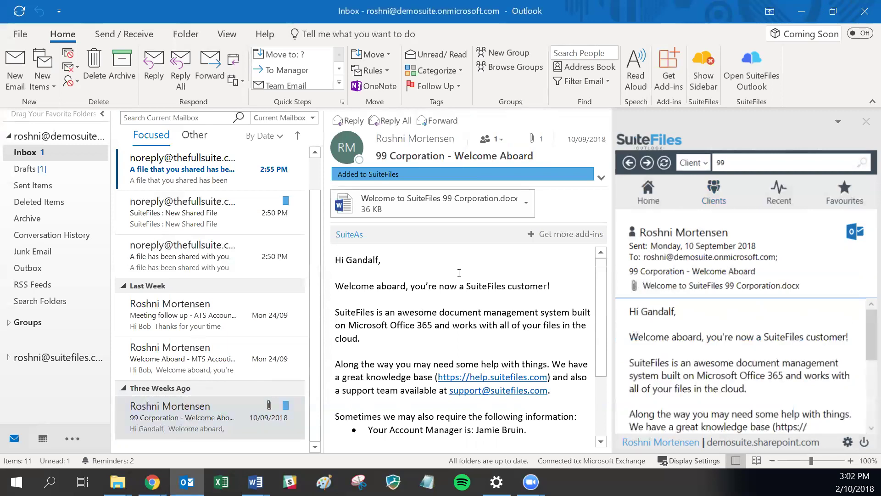
pyautogui.click(629, 162)
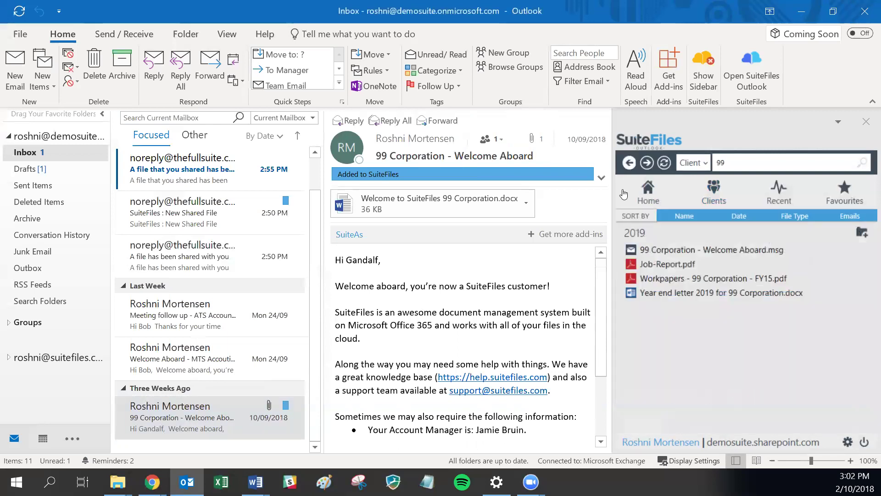
pyautogui.moveTo(490, 213); pyautogui.dragTo(711, 335)
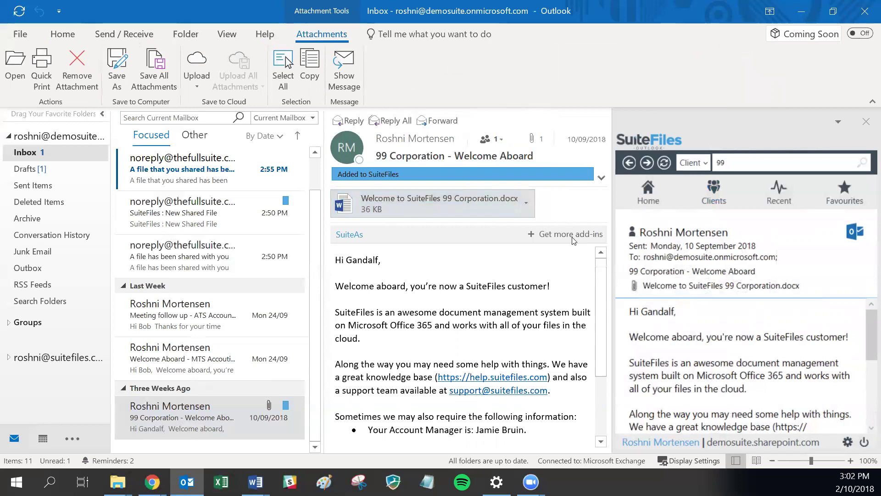
# - Drag the file-updated, file-shared and Meeting follow up emails into 99 Corporation's 2019 folder
pyautogui.click(629, 163)
pyautogui.hotkey('alt', 'Tab')
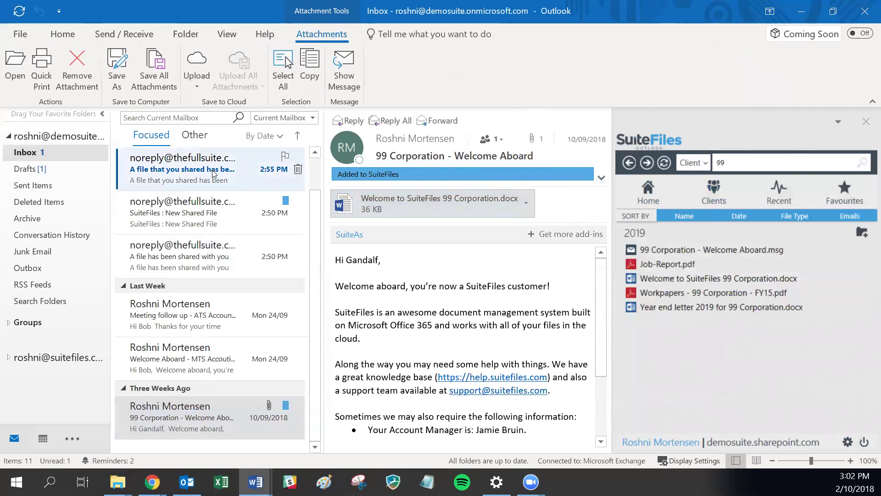
pyautogui.click(213, 173)
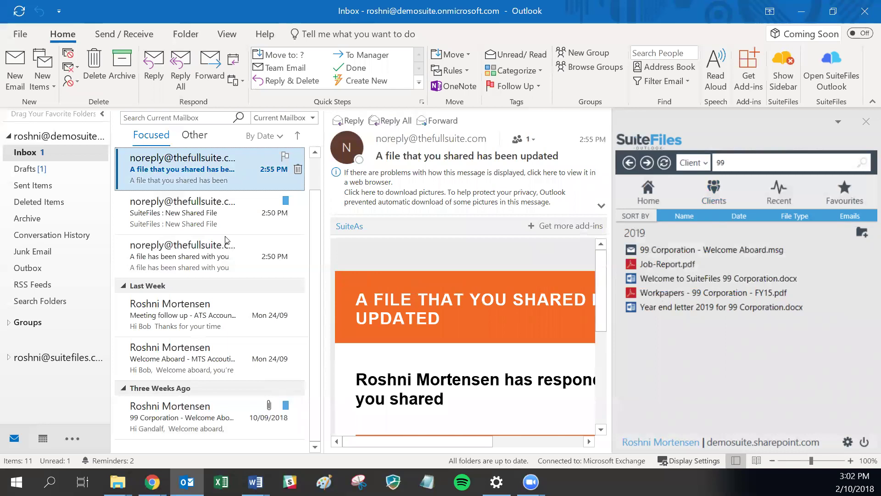
pyautogui.keyDown('ctrl'); pyautogui.click(224, 250); pyautogui.keyUp('ctrl')
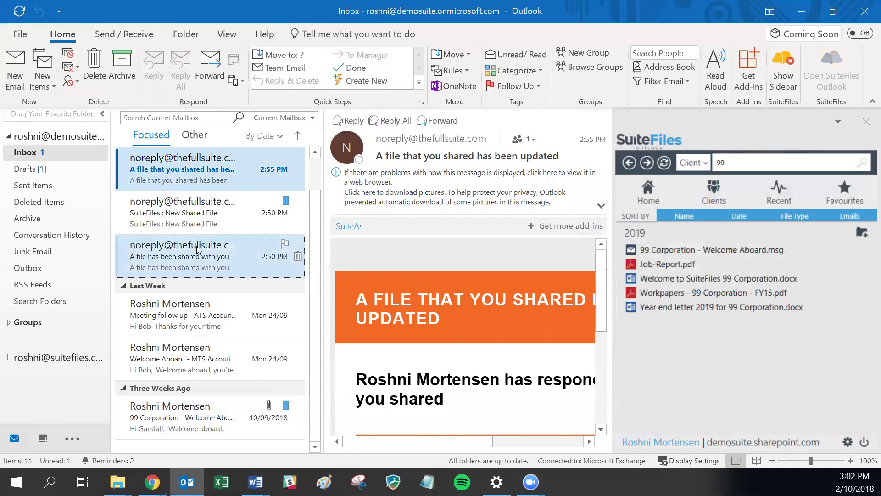
pyautogui.keyDown('ctrl'); pyautogui.click(182, 318); pyautogui.keyUp('ctrl')
pyautogui.moveTo(198, 166); pyautogui.dragTo(601, 302)
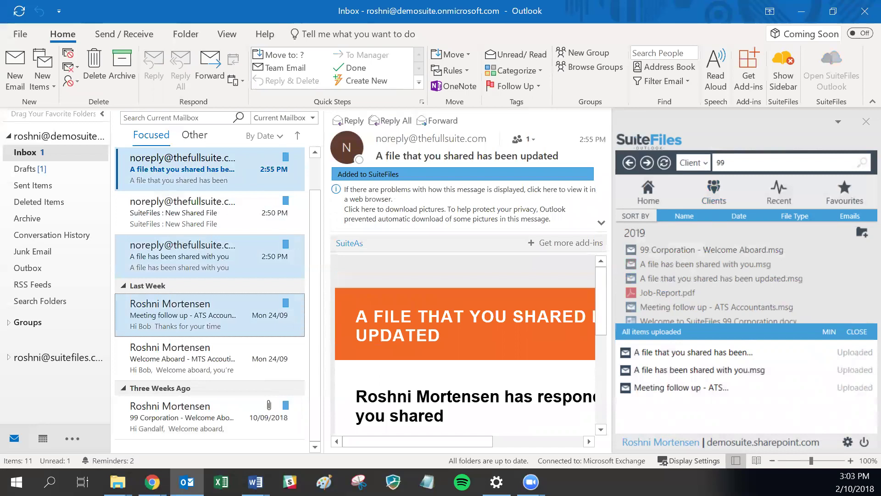
pyautogui.hotkey('alt', 'Tab')
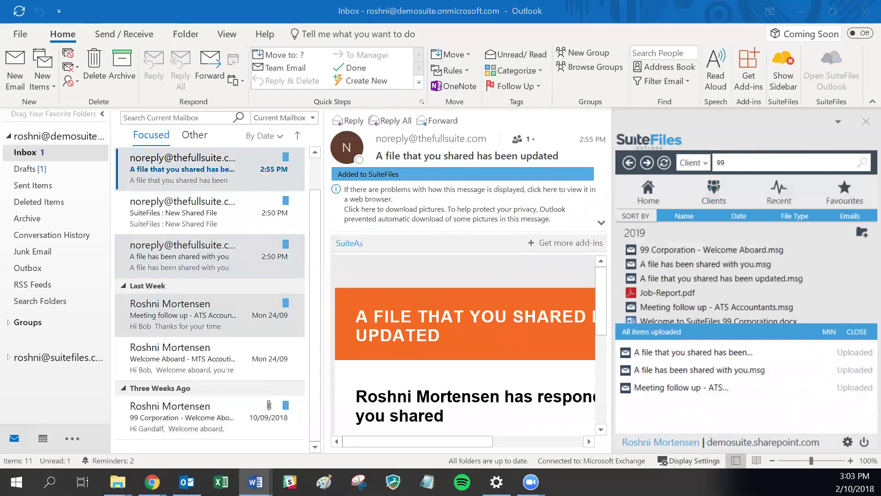
# - Start a new email addressed to the account's own e-mail address
pyautogui.click(8, 66)
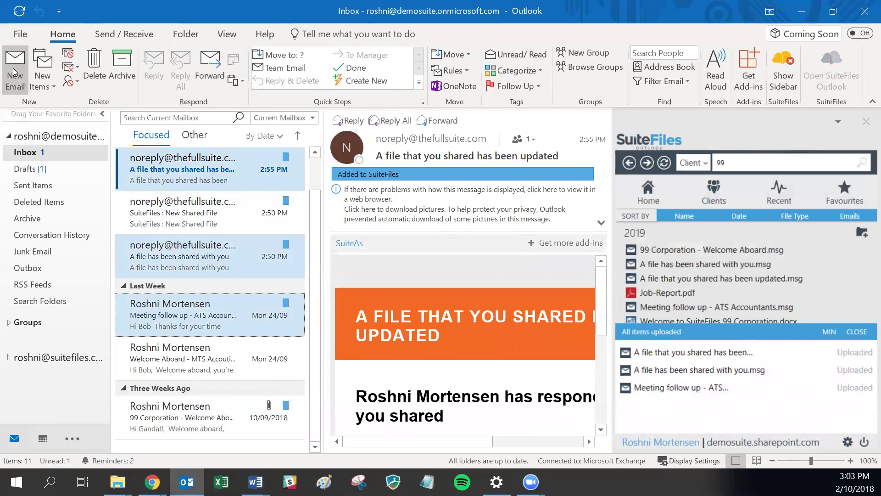
pyautogui.click(13, 72)
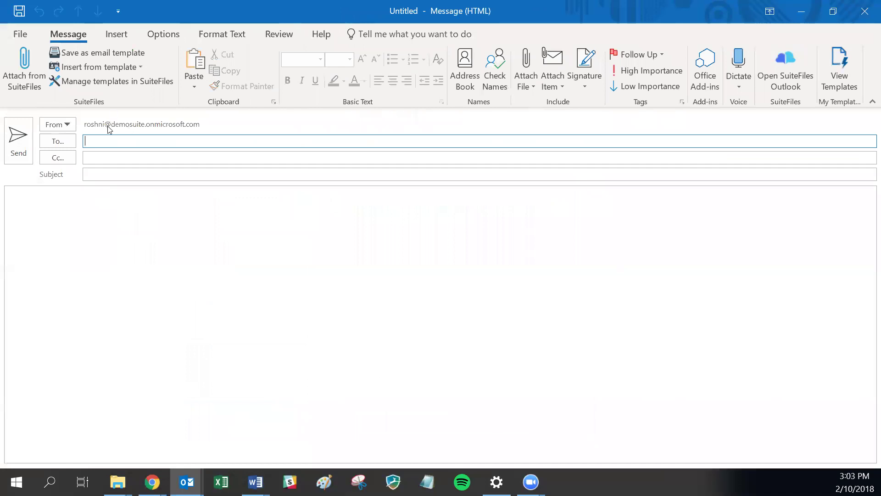
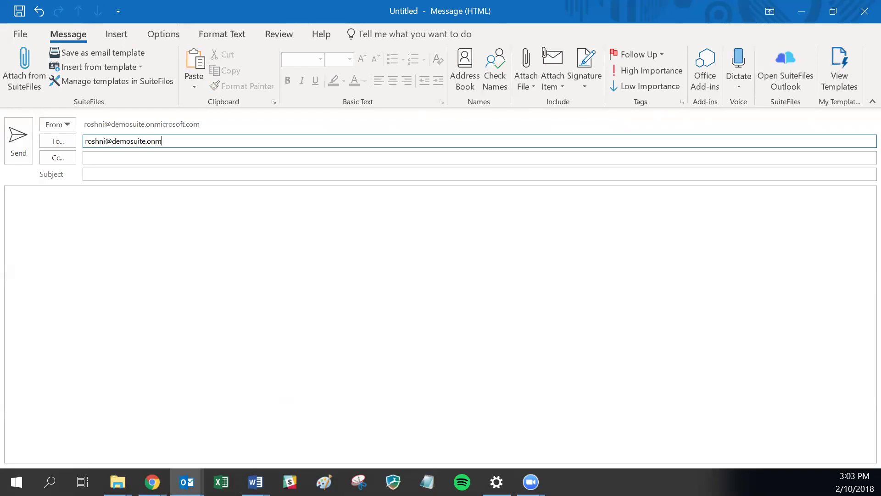
# - Enter subject 'Save on Send example email' and body 'Save on send example', then send
pyautogui.click(92, 176)
pyautogui.write('Sa')
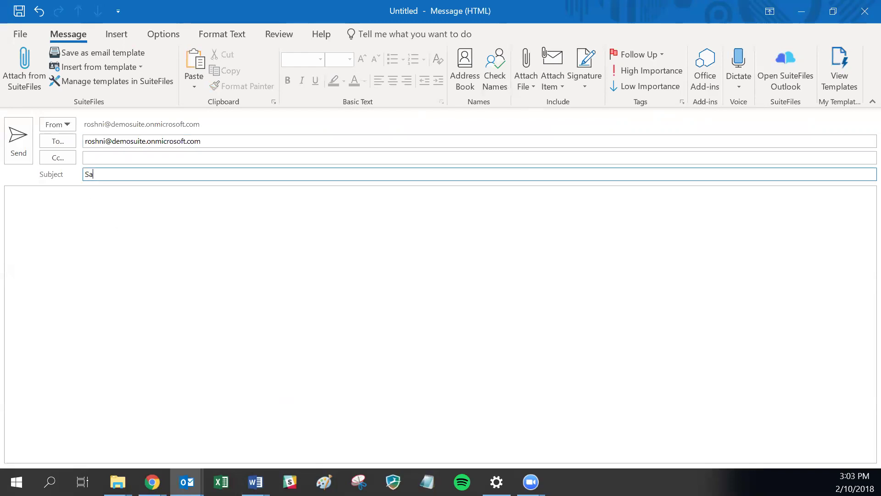
pyautogui.write('ve on Send example email')
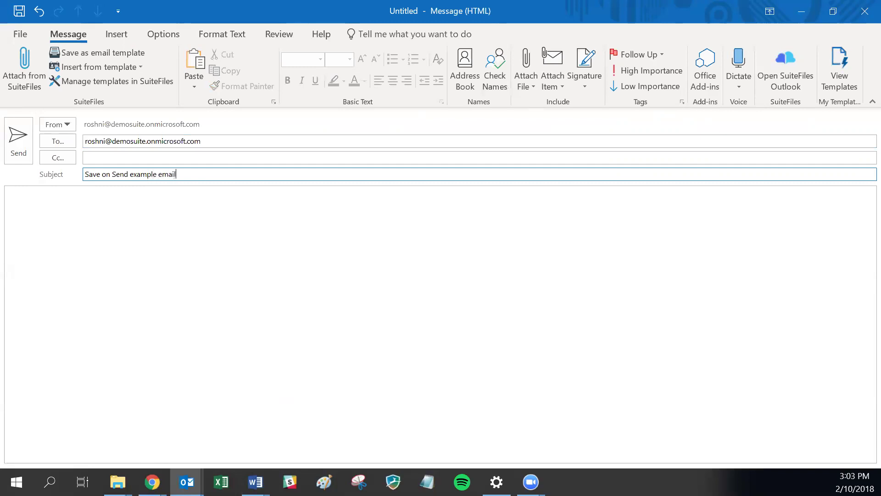
pyautogui.click(142, 231)
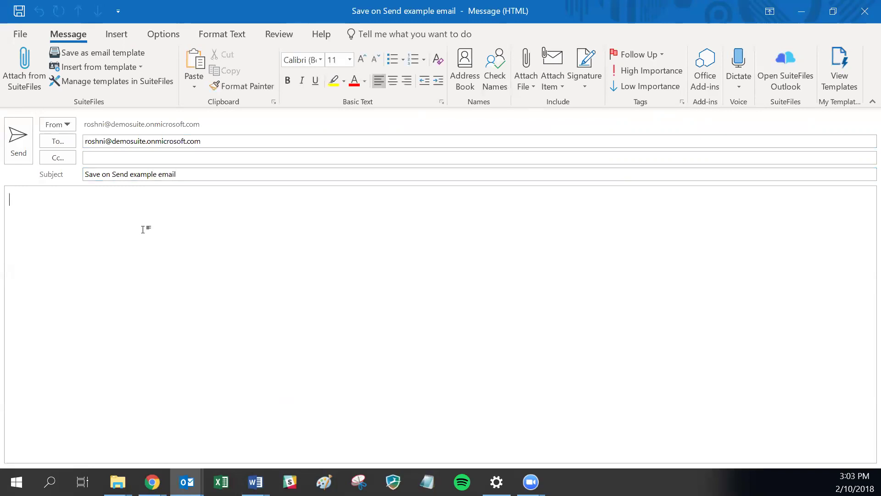
pyautogui.write('Save on send e')
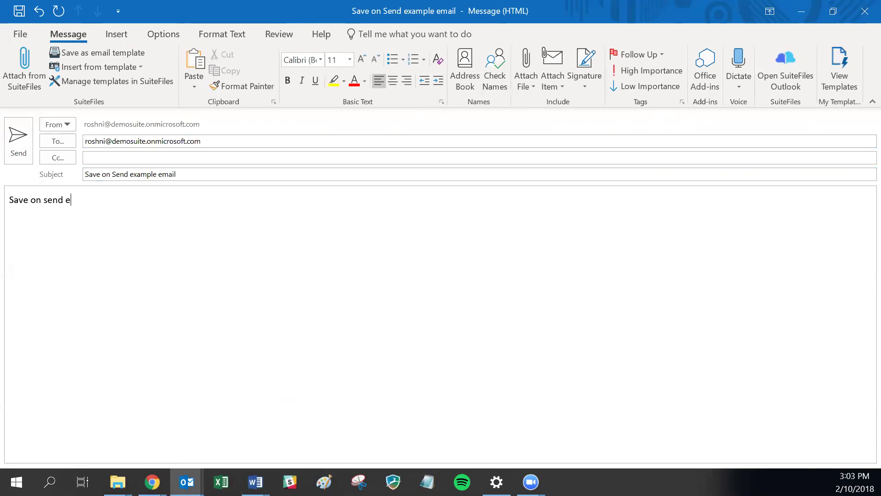
pyautogui.write('xample')
pyautogui.click(15, 136)
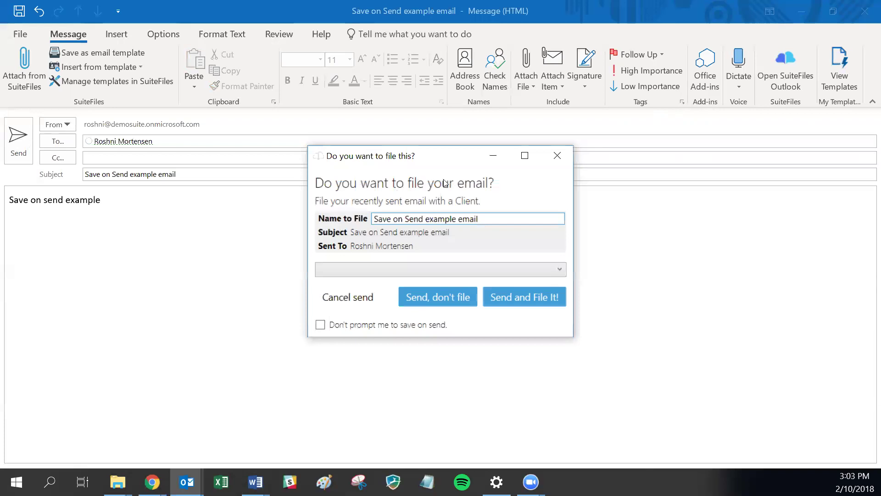
# - Pick 99 Corporation > 2018 as the filing location and choose Send and File It!
pyautogui.click(500, 220)
pyautogui.click(499, 220)
pyautogui.click(352, 272)
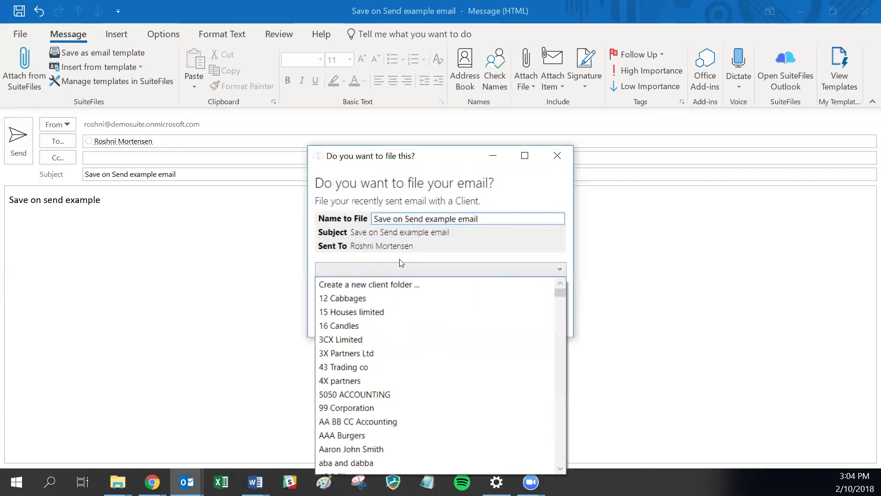
pyautogui.click(338, 411)
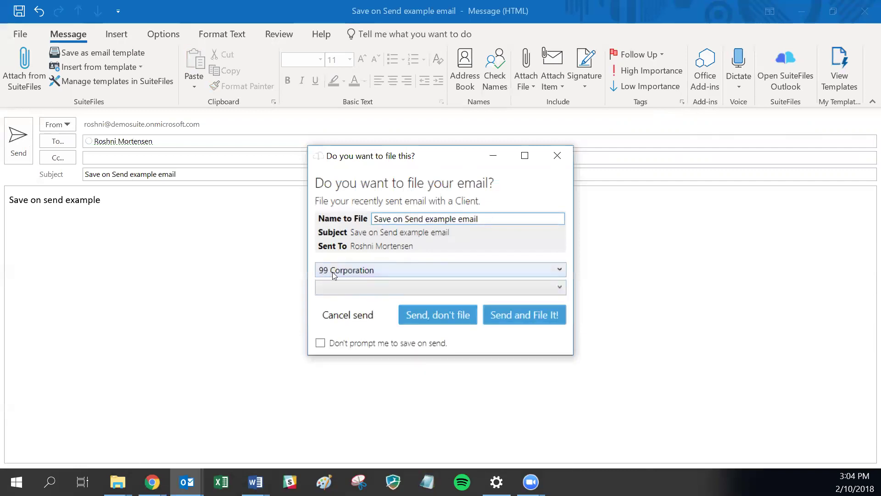
pyautogui.click(338, 287)
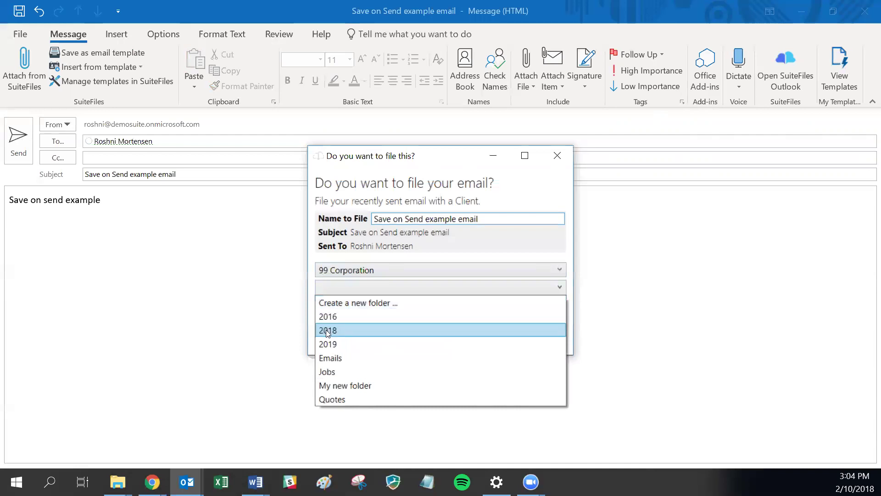
pyautogui.click(328, 331)
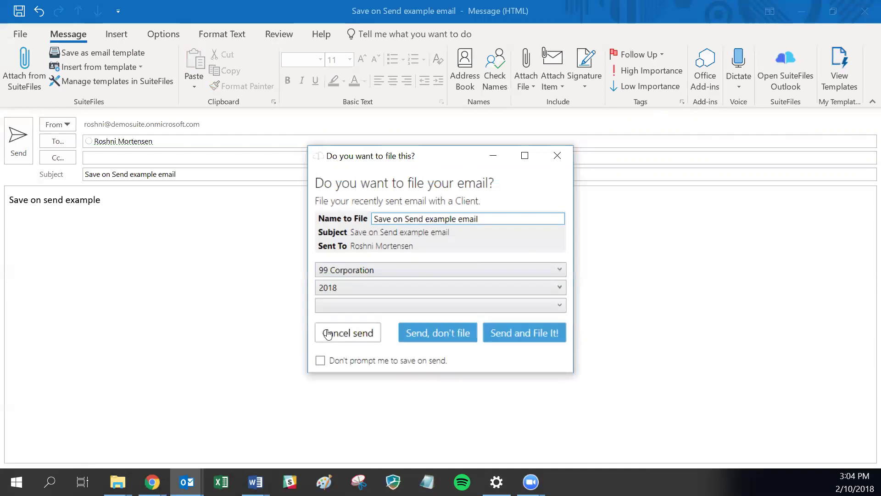
pyautogui.click(366, 306)
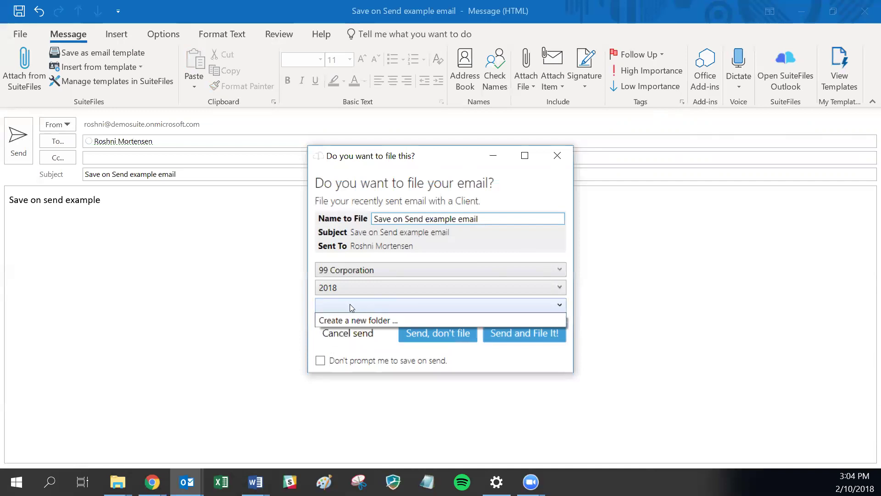
pyautogui.click(350, 307)
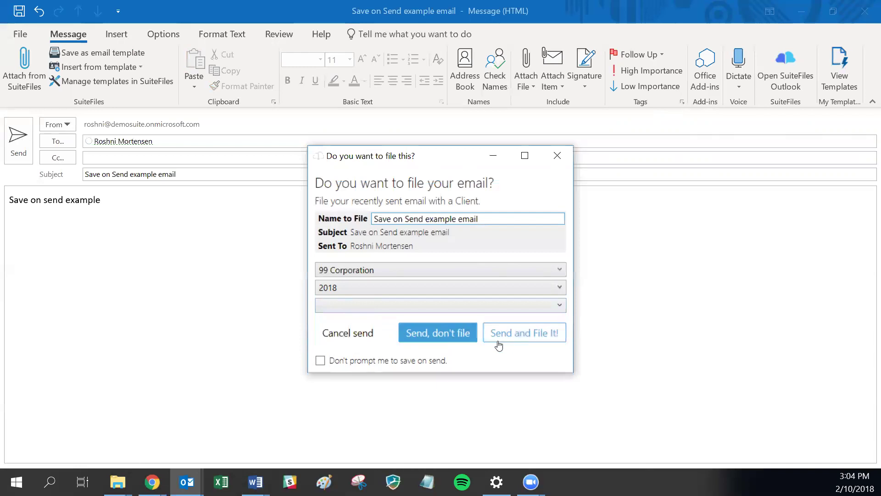
pyautogui.click(522, 335)
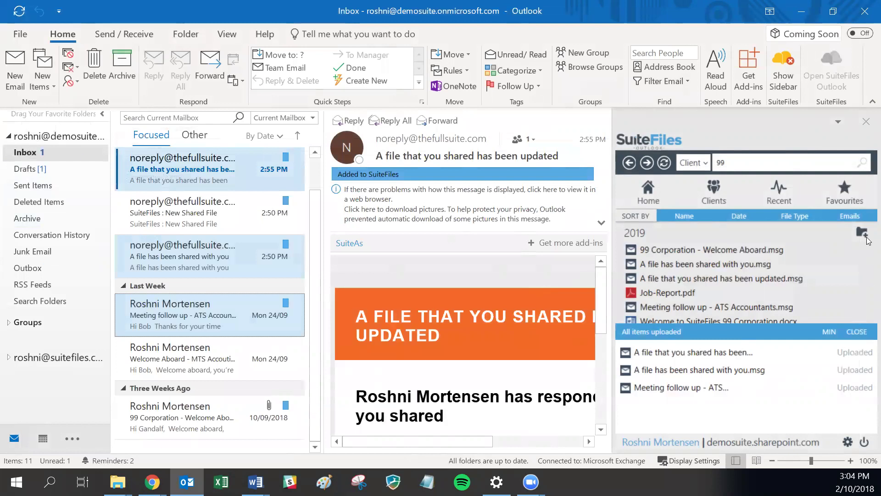
# - Check the 2018 folder for the filed email and review the inbox notifications, including the undeliverable notice
pyautogui.click(629, 164)
pyautogui.click(630, 163)
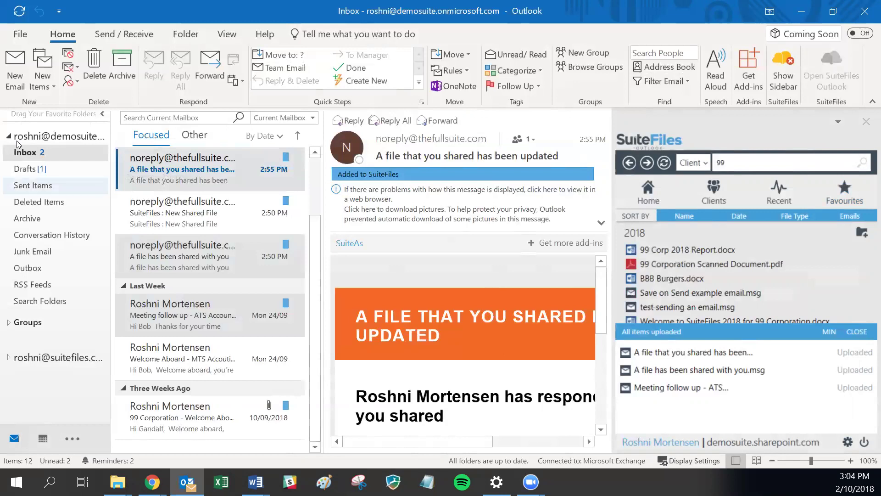
pyautogui.click(23, 154)
pyautogui.click(195, 170)
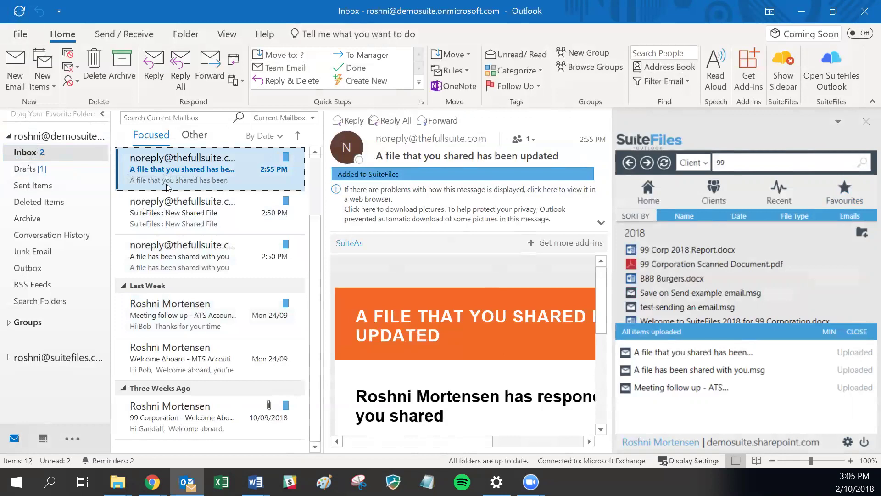
pyautogui.click(196, 207)
pyautogui.click(188, 179)
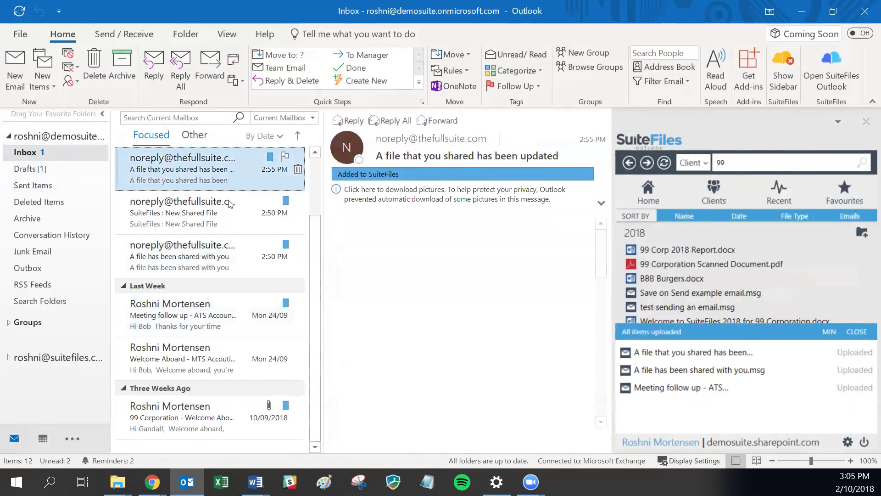
pyautogui.click(188, 180)
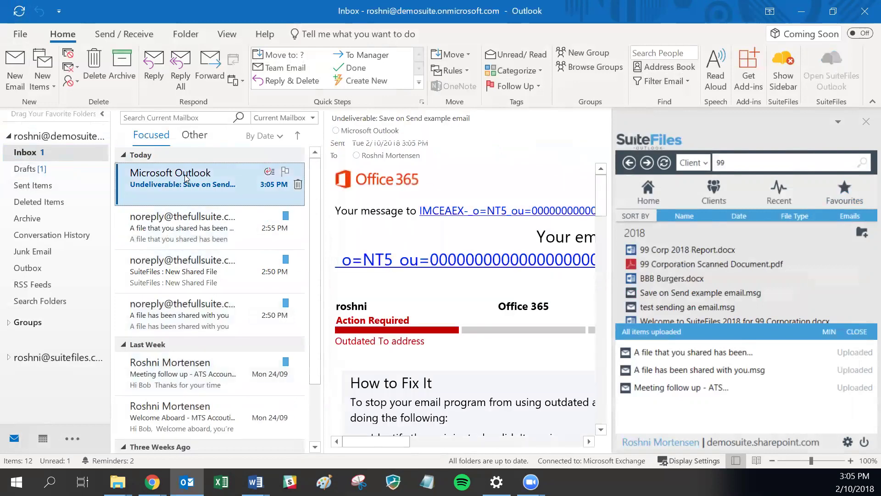
pyautogui.click(173, 228)
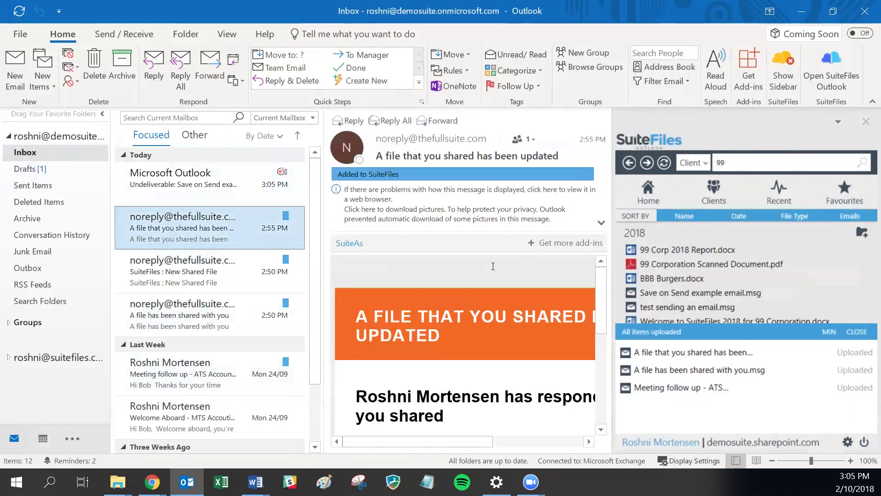
# - Return the SuiteFiles pane to Home and open a new blank message with Ctrl+N
pyautogui.click(867, 331)
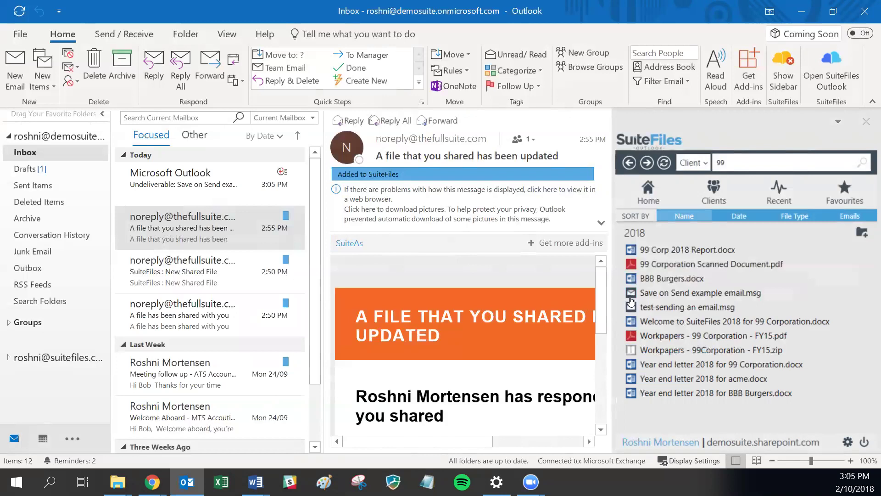
pyautogui.click(648, 192)
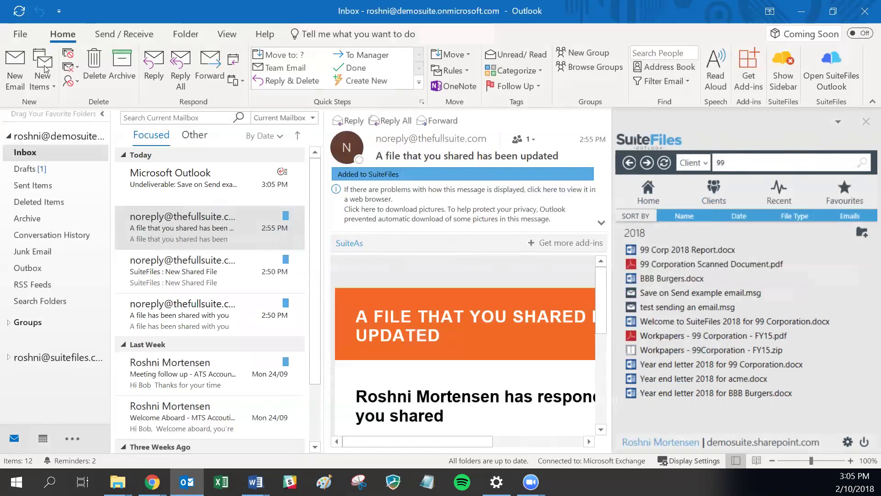
pyautogui.hotkey('ctrl', 'n')
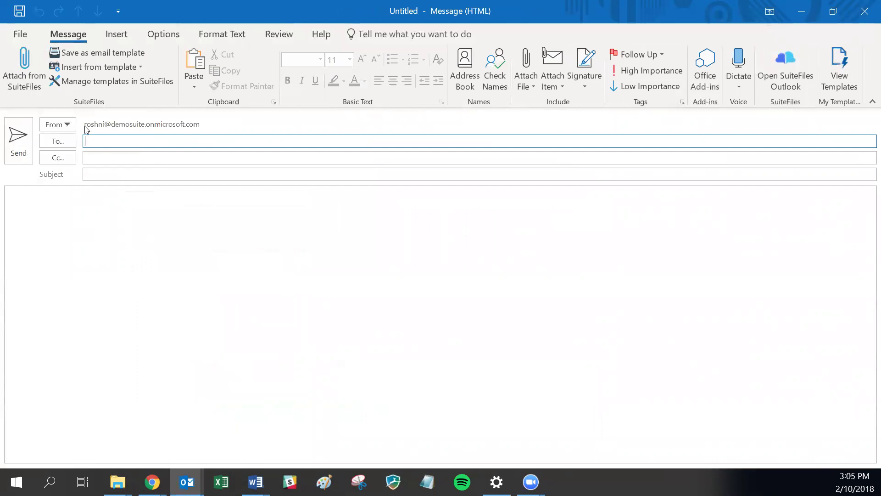
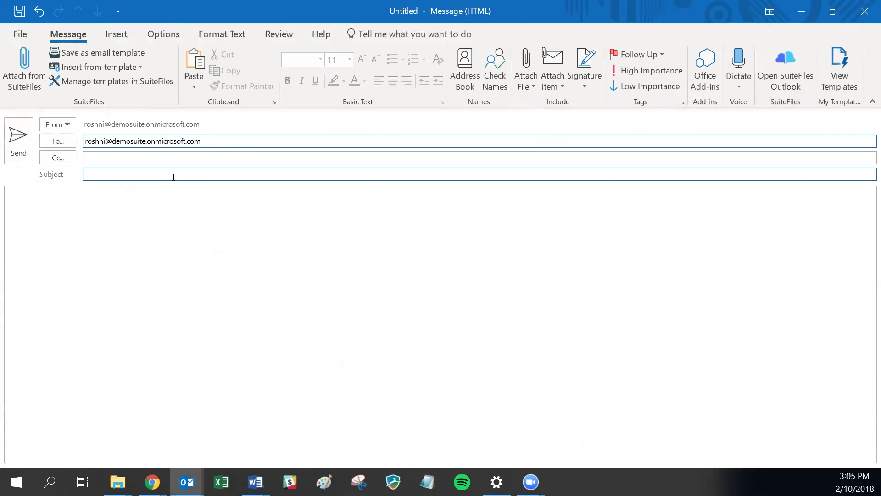
# - Address the message to the account's own e-mail and open the Attach from SuiteFiles browser
pyautogui.click(10, 66)
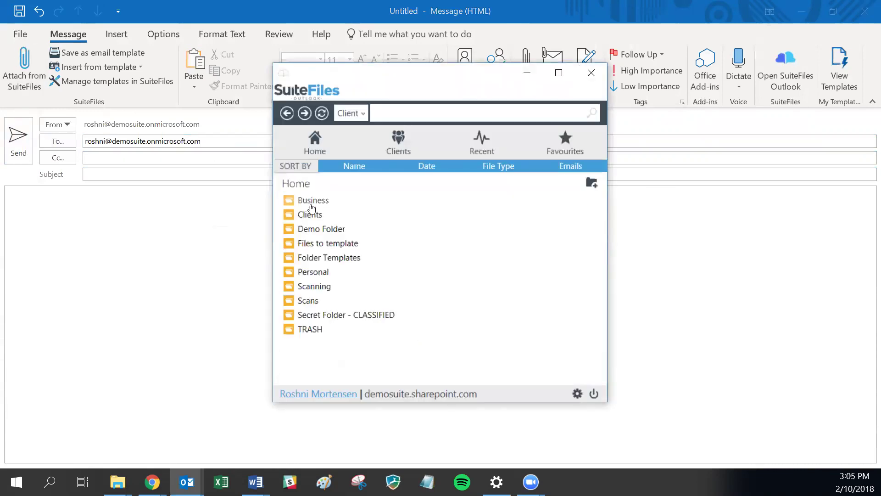
# - Attach 123.docx, 16 Candles Back to normal.docx and Global Staff Order Policy.docx from the client folders
pyautogui.click(312, 216)
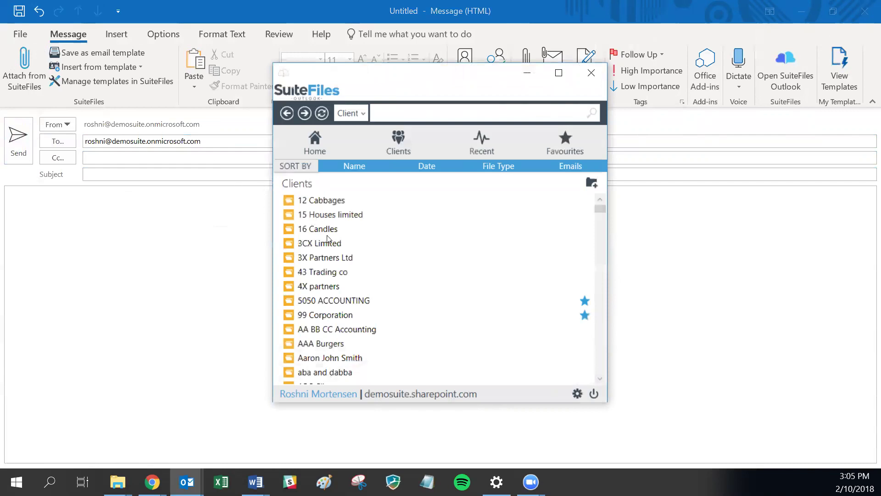
pyautogui.click(317, 314)
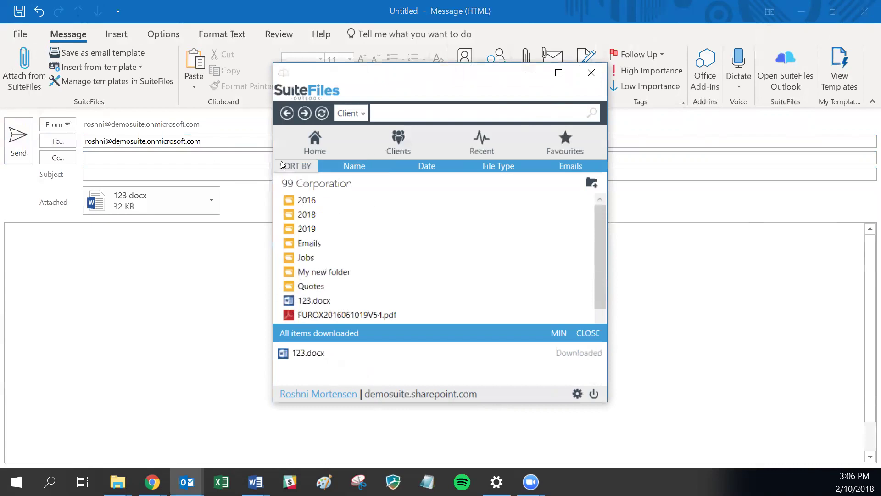
pyautogui.click(287, 115)
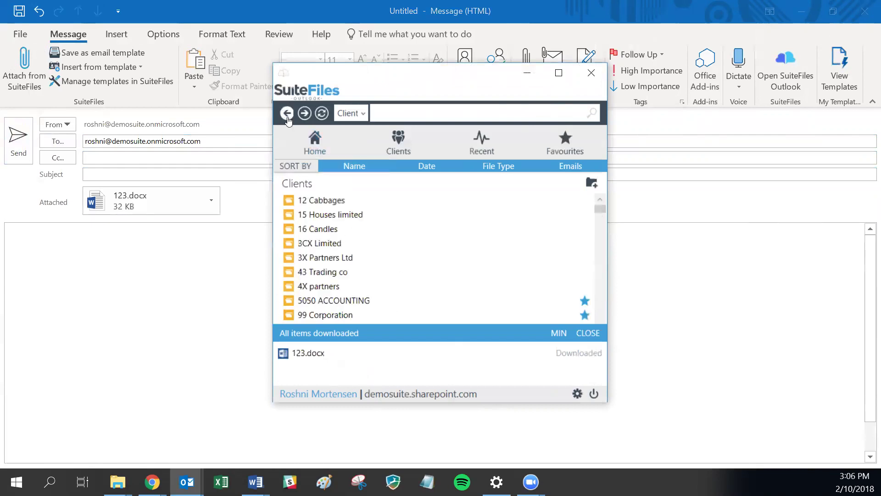
pyautogui.doubleClick(304, 228)
pyautogui.doubleClick(312, 286)
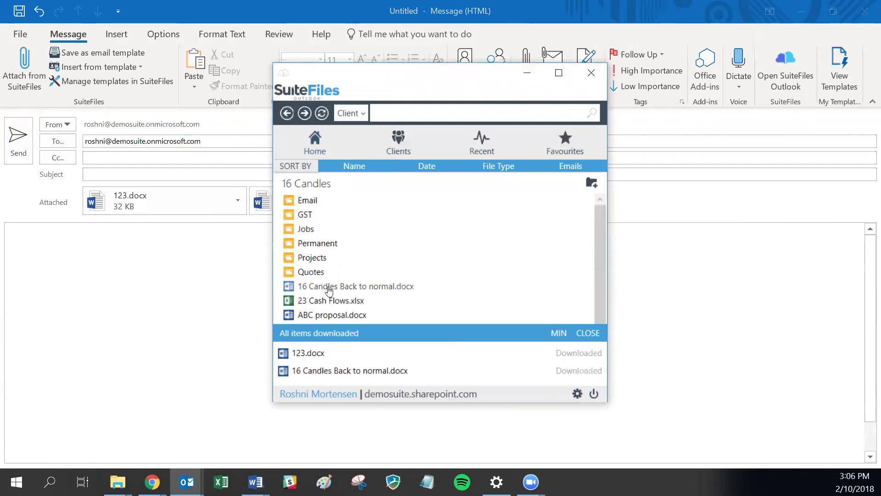
pyautogui.doubleClick(329, 244)
pyautogui.doubleClick(328, 201)
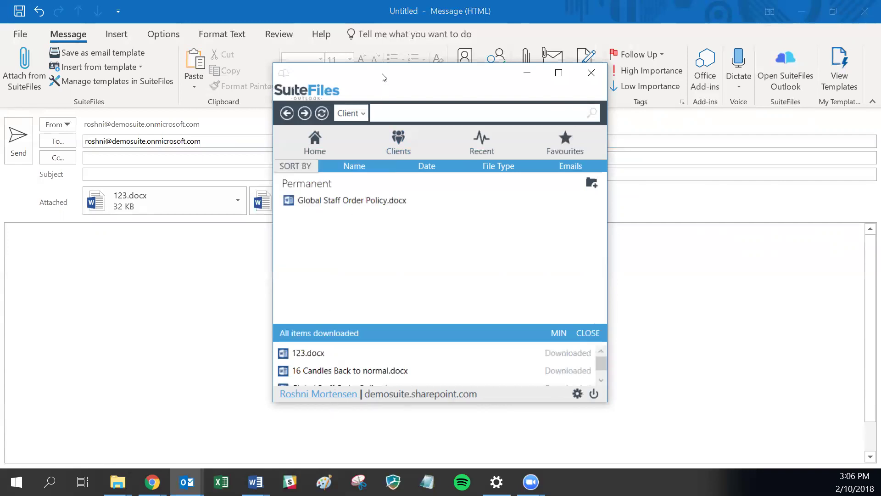
# - Close the SuiteFiles browser and give the email the subject 'Take 2'
pyautogui.moveTo(384, 77); pyautogui.dragTo(341, 266)
pyautogui.click(548, 261)
pyautogui.click(113, 170)
pyautogui.write('Take 2')
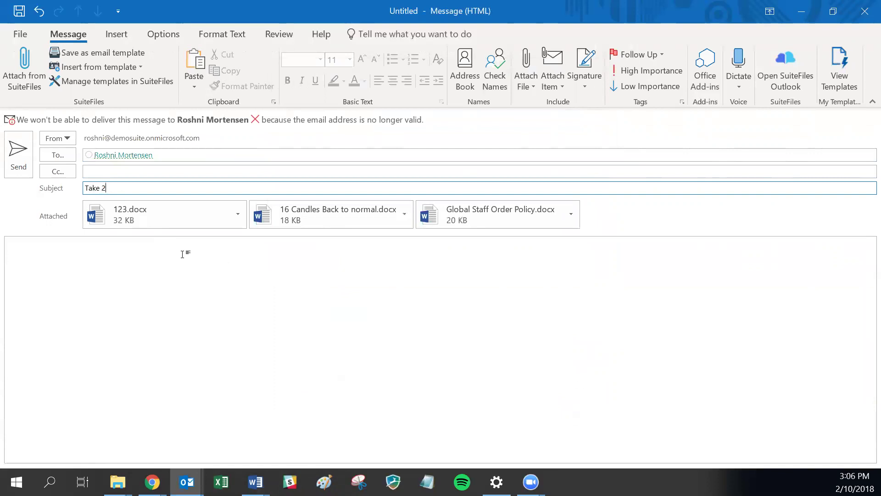
# - Close the Take 2 message window and choose No to discard it
pyautogui.click(183, 254)
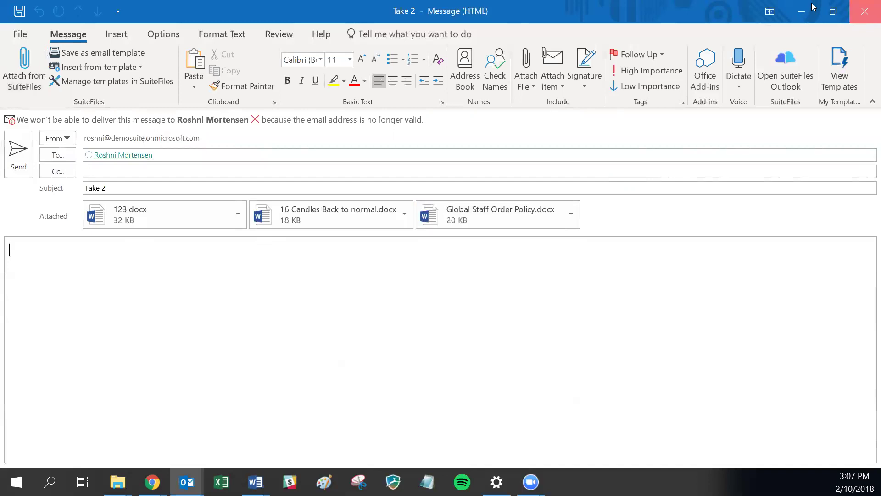
pyautogui.click(865, 12)
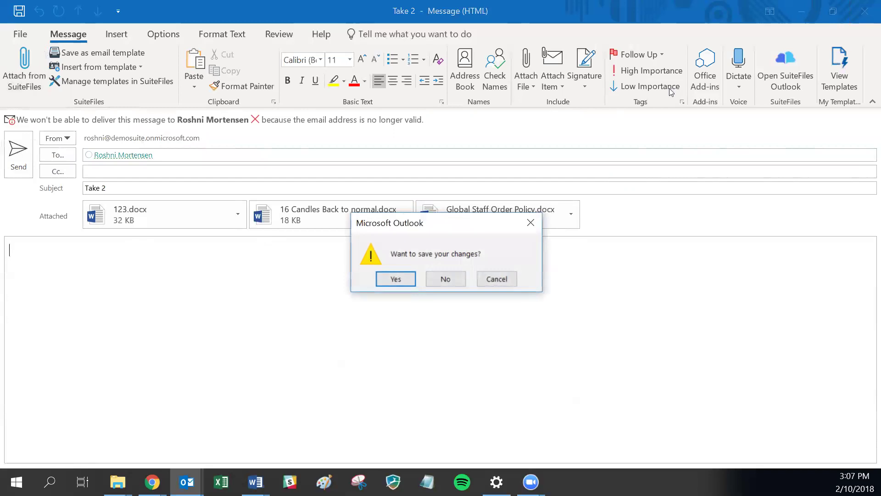
pyautogui.click(447, 275)
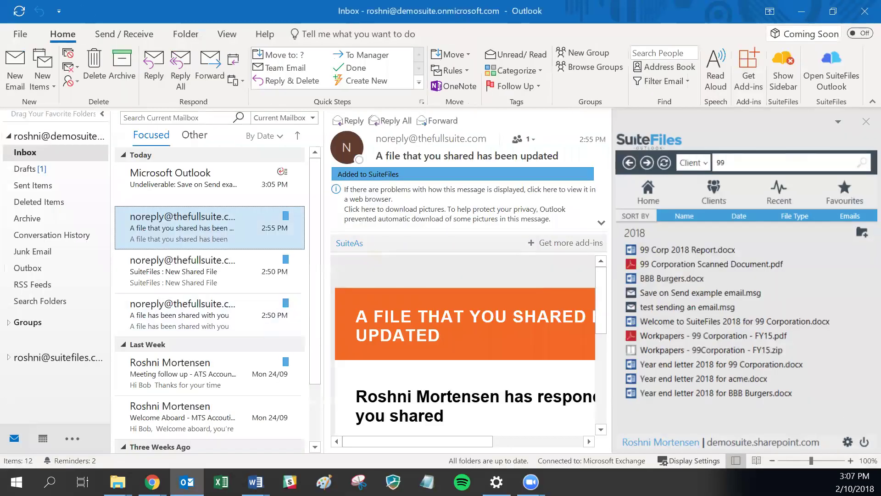
# - Start a new email, try sending it without a recipient, and dismiss the warning
pyautogui.click(255, 482)
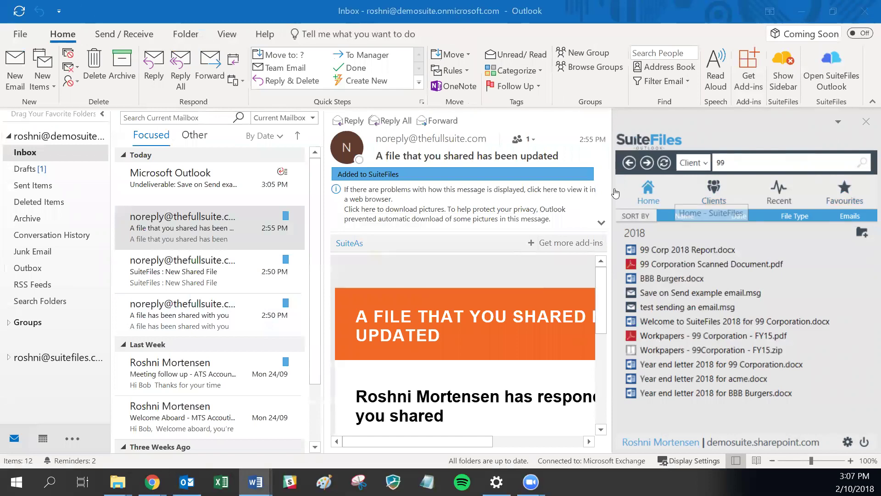
pyautogui.click(19, 66)
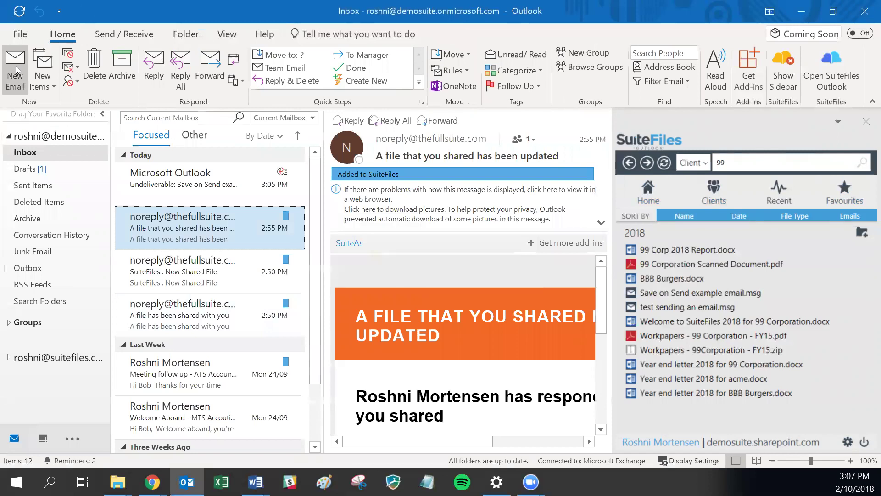
pyautogui.click(18, 68)
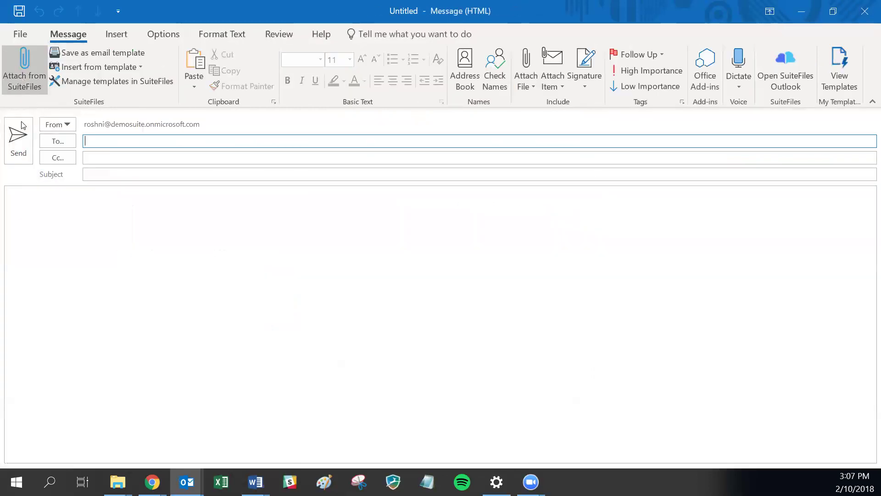
pyautogui.click(17, 148)
pyautogui.click(456, 280)
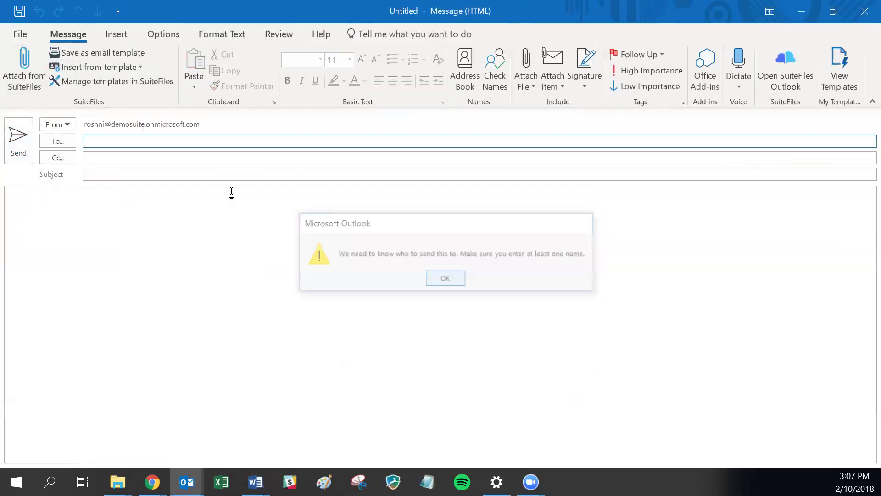
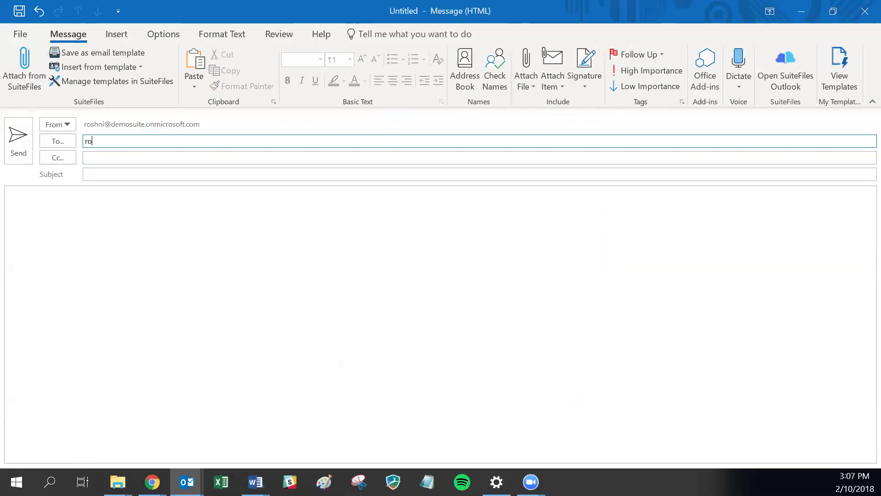
# - Address it to the account's own e-mail, add subject 'Test', and send it
pyautogui.click(108, 173)
pyautogui.write('Test')
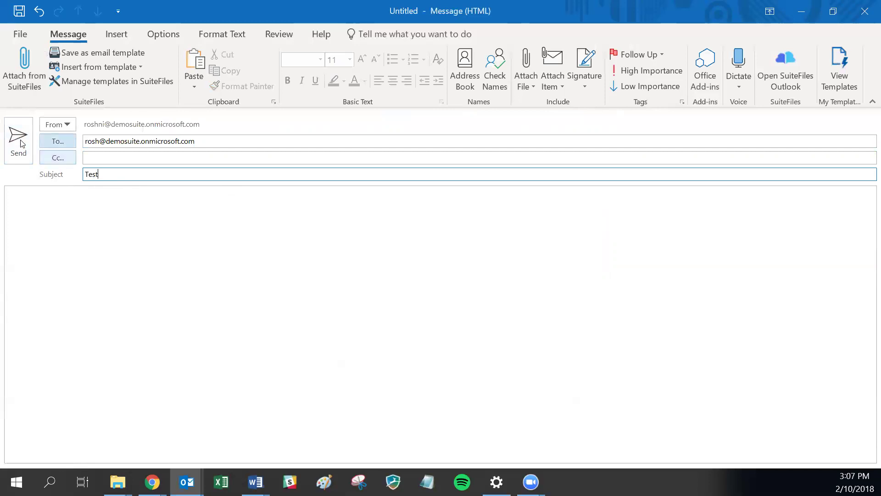
pyautogui.click(21, 141)
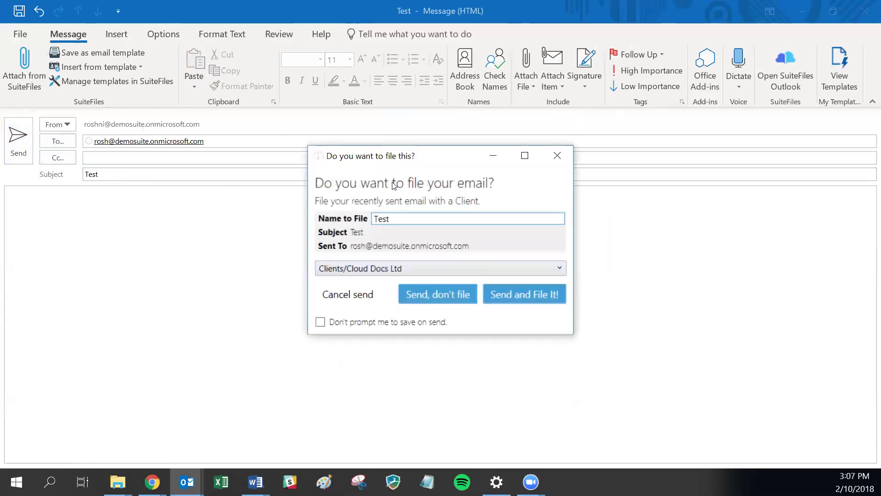
# - Cancel the filing prompt, discard the Test email unsaved, and open SuiteFiles' Manage Your Settings
pyautogui.click(385, 268)
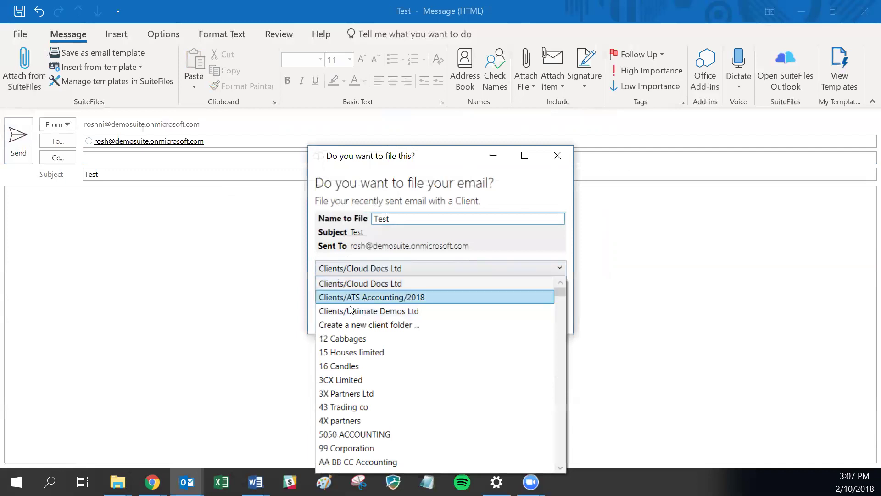
pyautogui.click(330, 271)
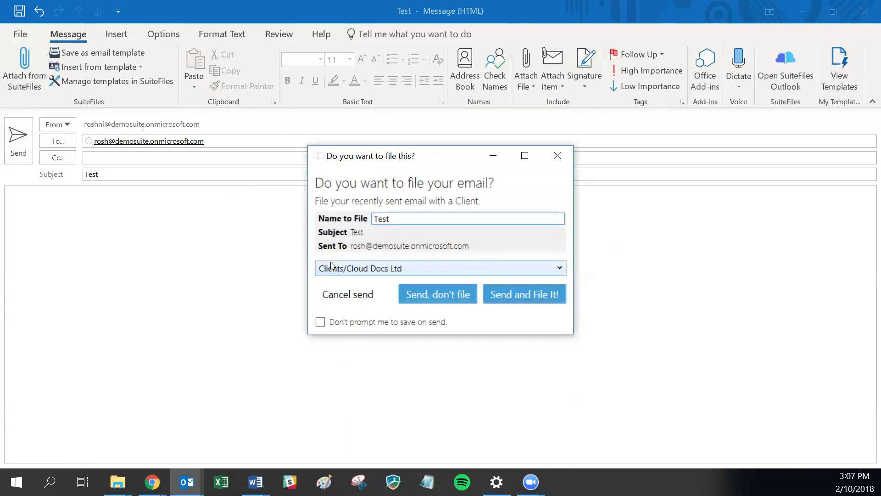
pyautogui.click(559, 156)
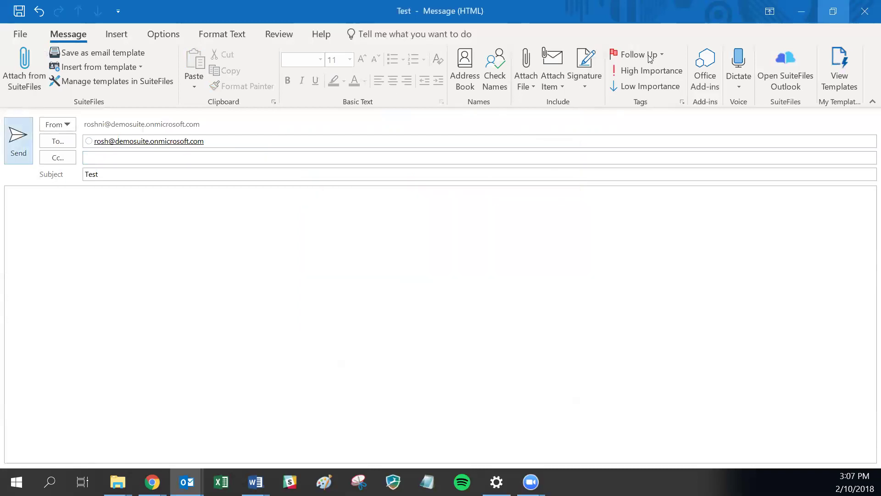
pyautogui.click(864, 11)
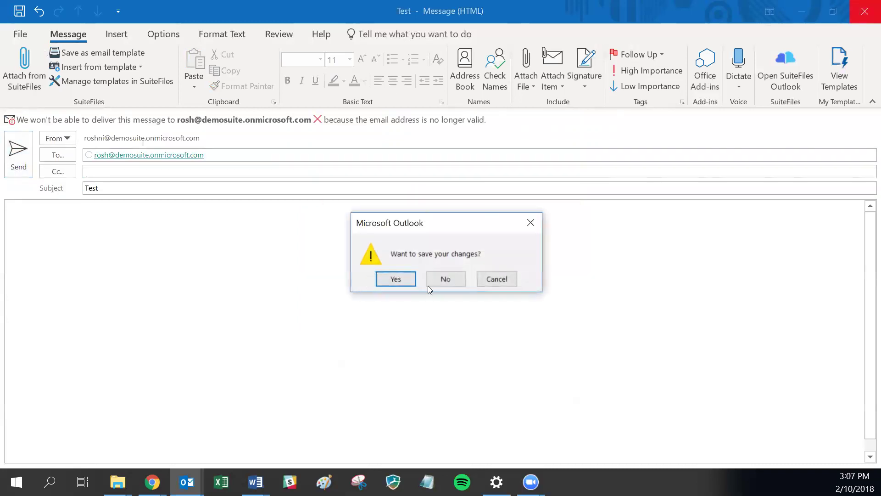
pyautogui.click(441, 279)
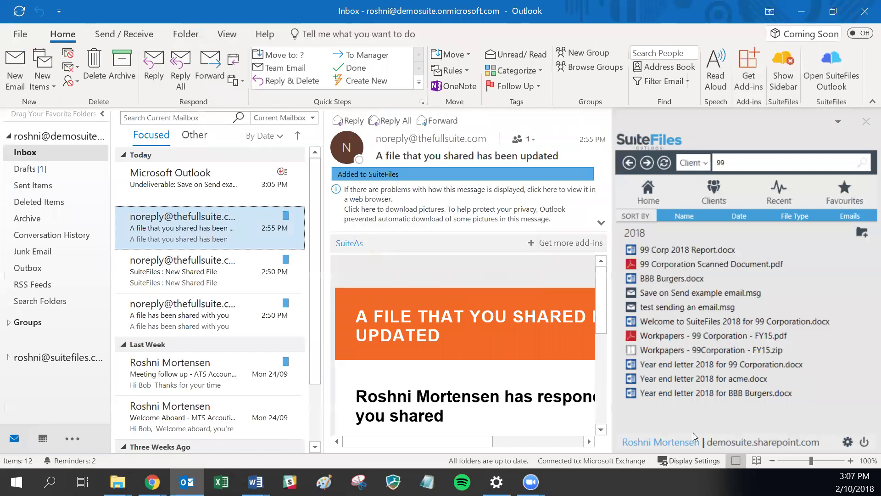
pyautogui.click(848, 442)
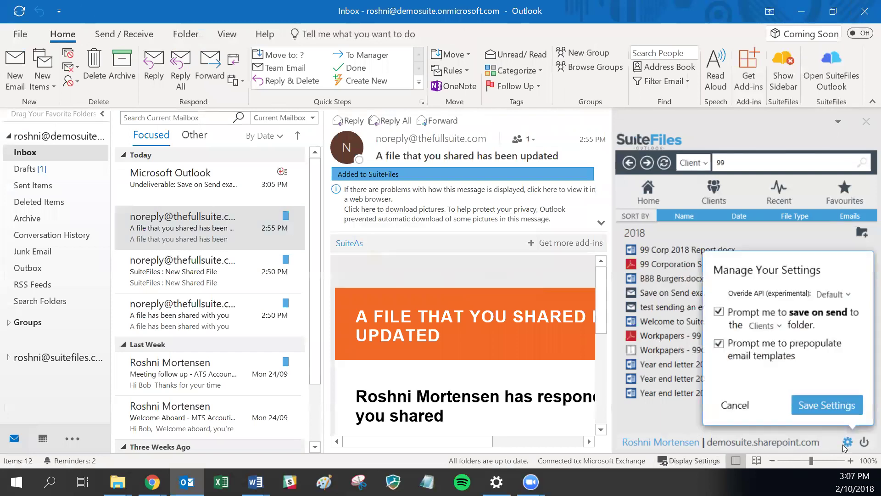
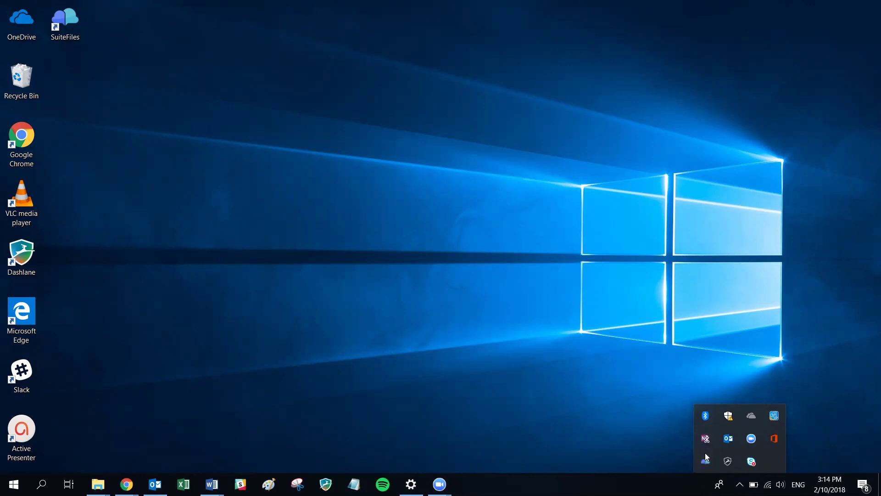
pyautogui.rightClick(708, 461)
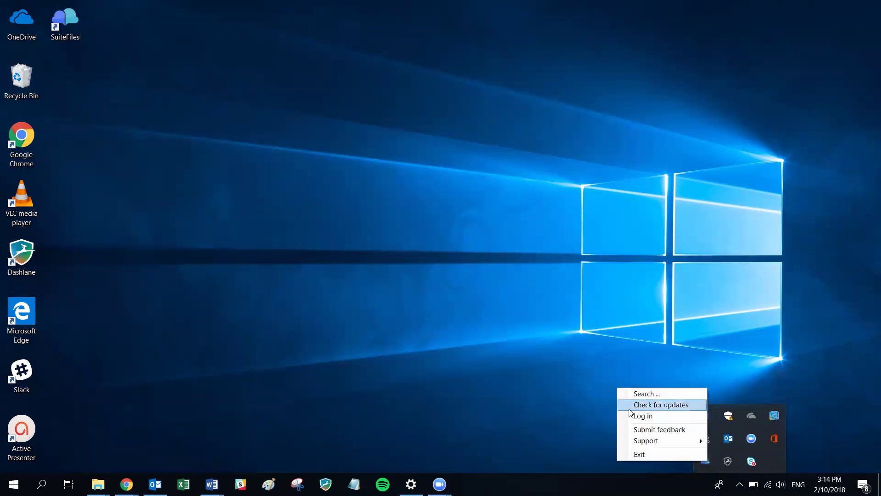
pyautogui.click(642, 416)
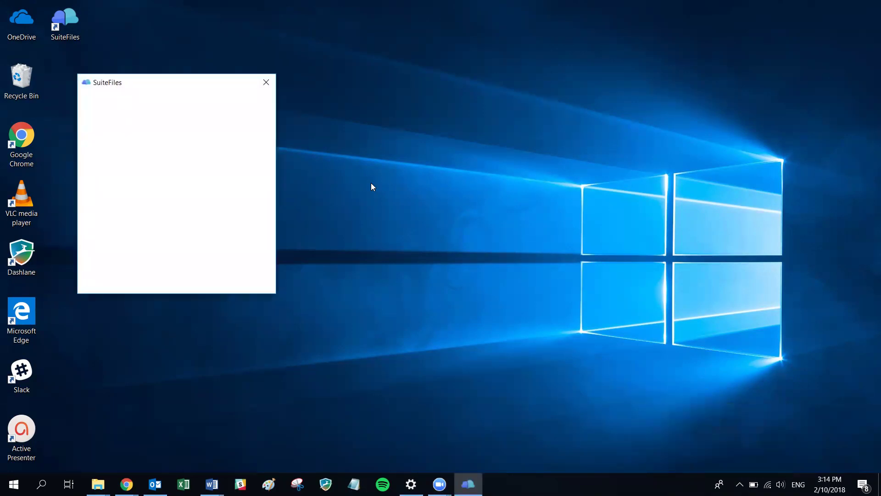
pyautogui.click(167, 171)
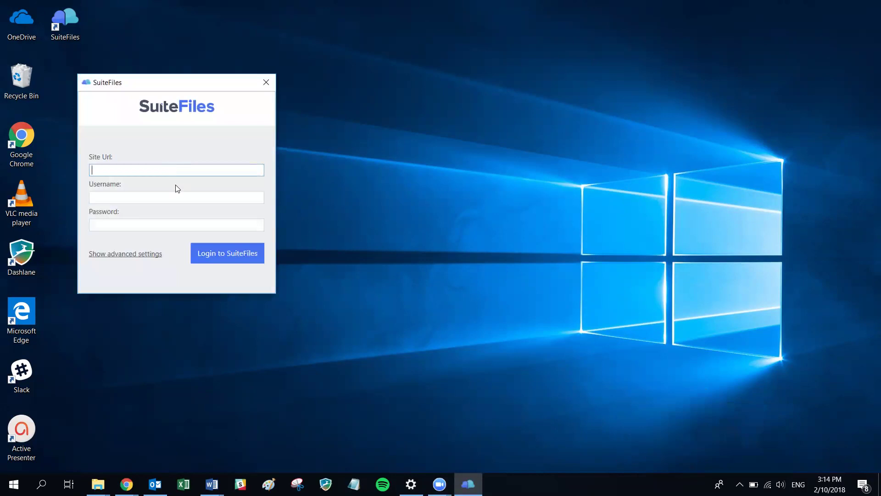
pyautogui.hotkey('ctrl', 'v')
pyautogui.click(164, 198)
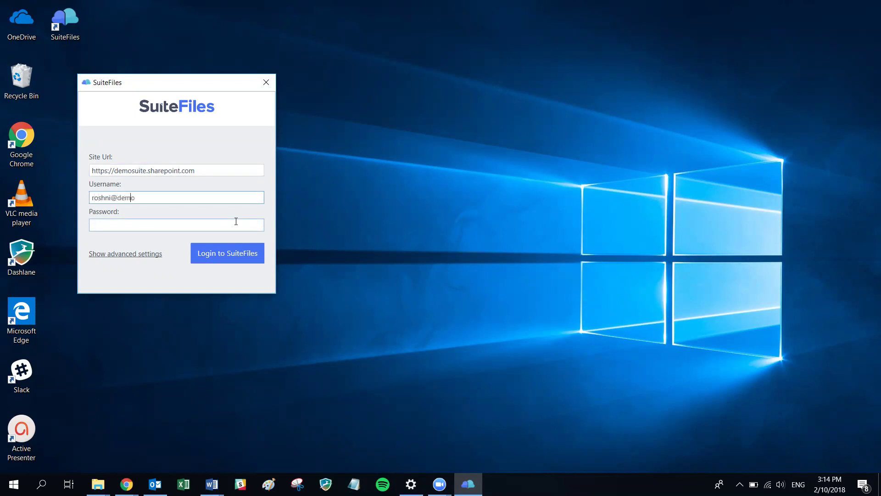
pyautogui.click(236, 222)
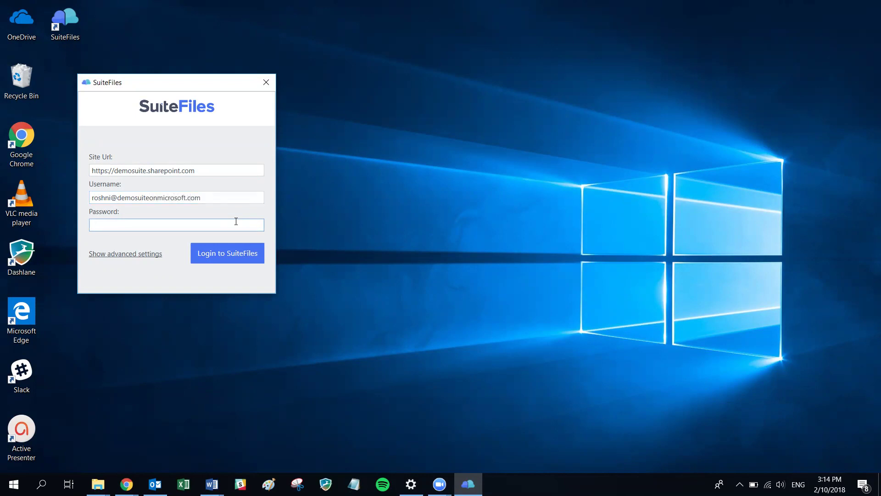
pyautogui.write('•••••••••')
pyautogui.click(250, 260)
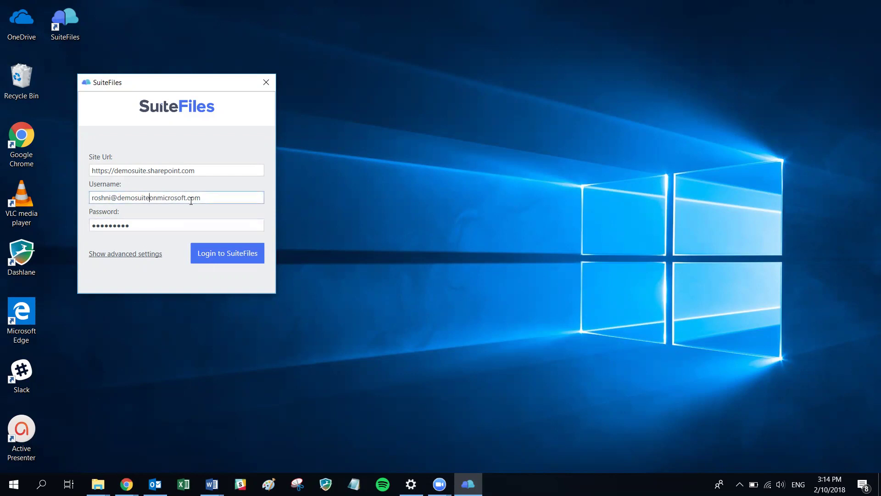
# - Add the missing dot to the username, resubmit the login, and maximize the Desktop Explorer window
pyautogui.write('.')
pyautogui.click(221, 257)
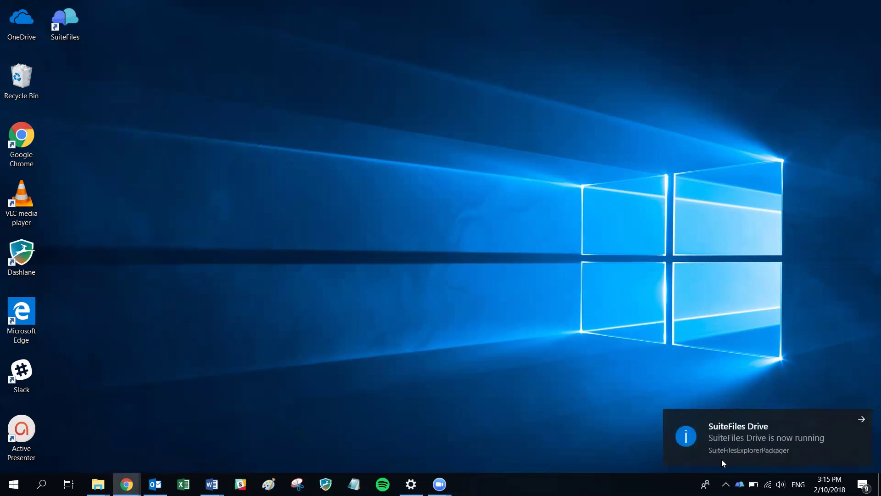
pyautogui.moveTo(97, 484)
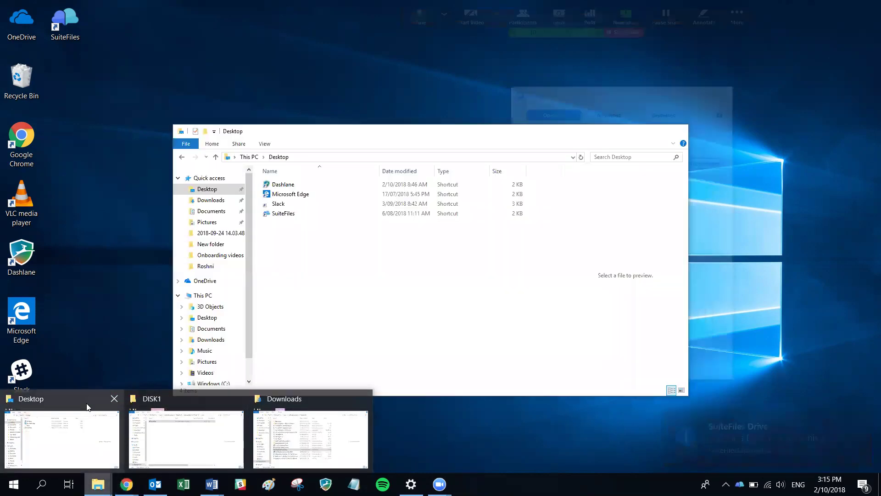
pyautogui.click(91, 407)
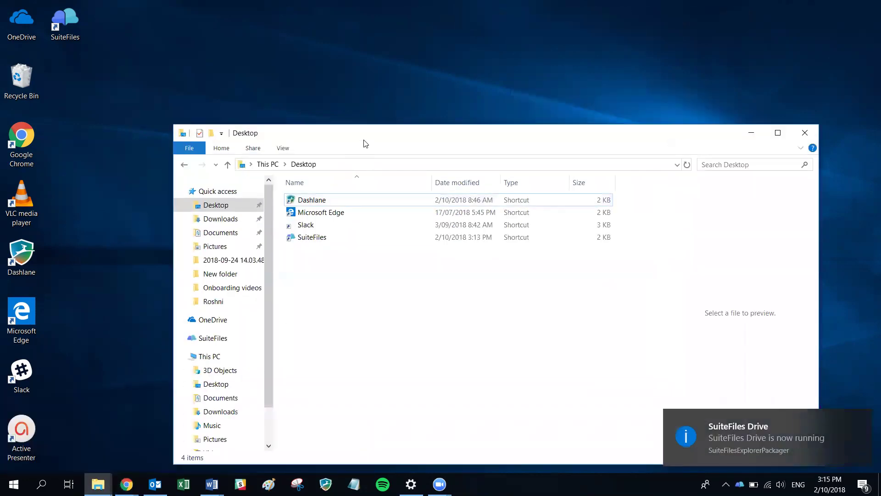
pyautogui.doubleClick(362, 136)
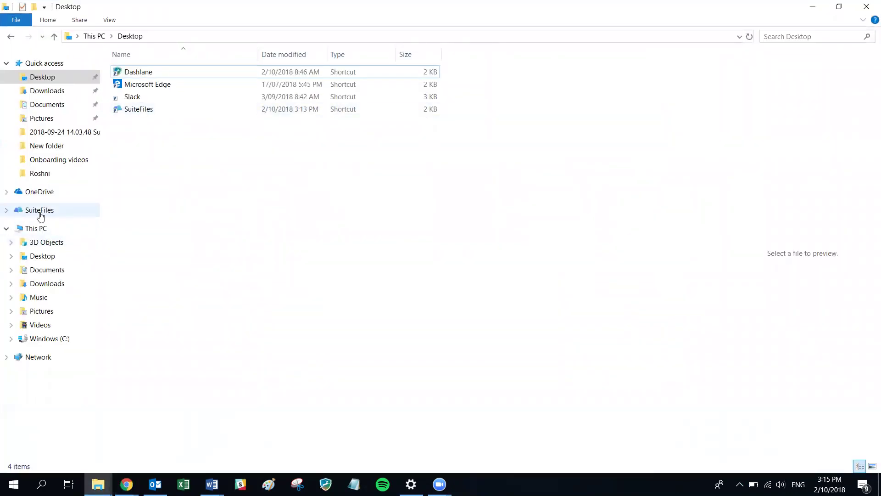
# - Try opening the SuiteFiles S:\ drive and dismiss the 'Location is not available' errors
pyautogui.click(6, 212)
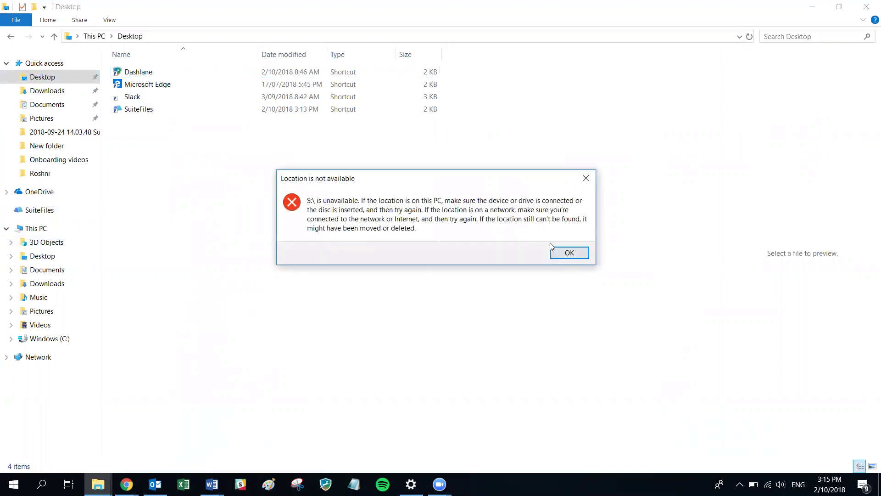
pyautogui.click(567, 252)
pyautogui.click(41, 210)
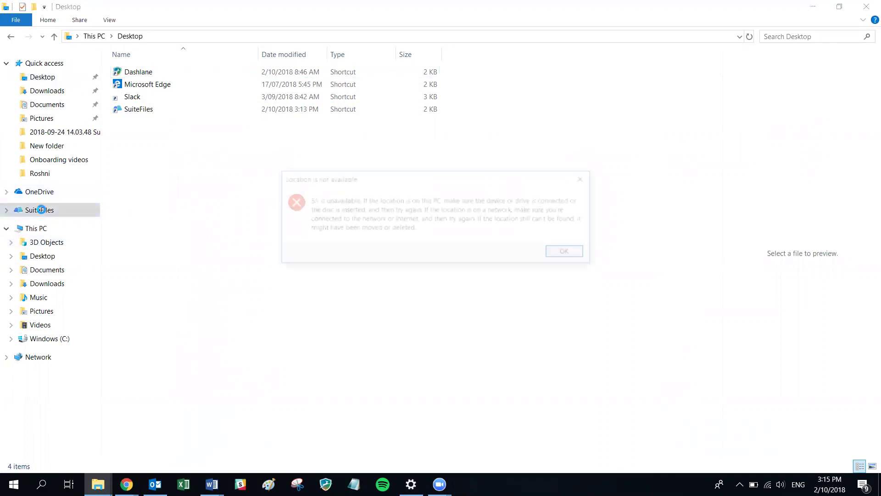
pyautogui.click(569, 254)
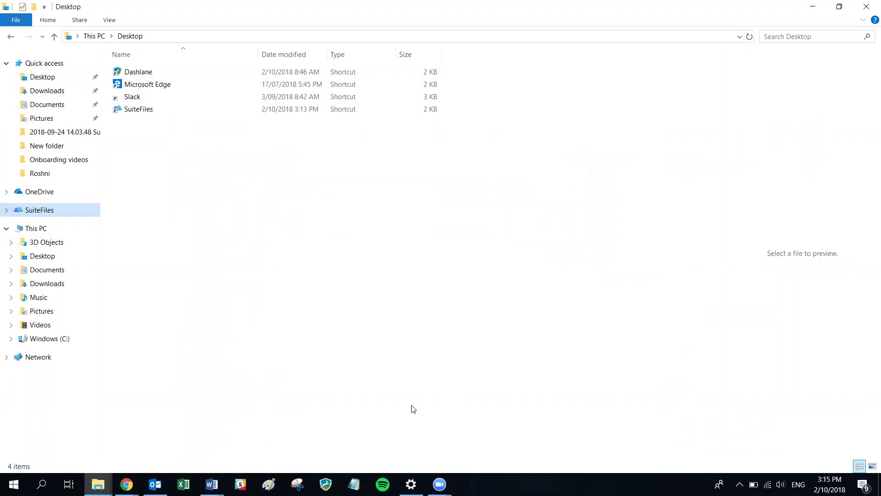
# - Log SuiteFiles out from its icon among the hidden tray icons
pyautogui.click(740, 484)
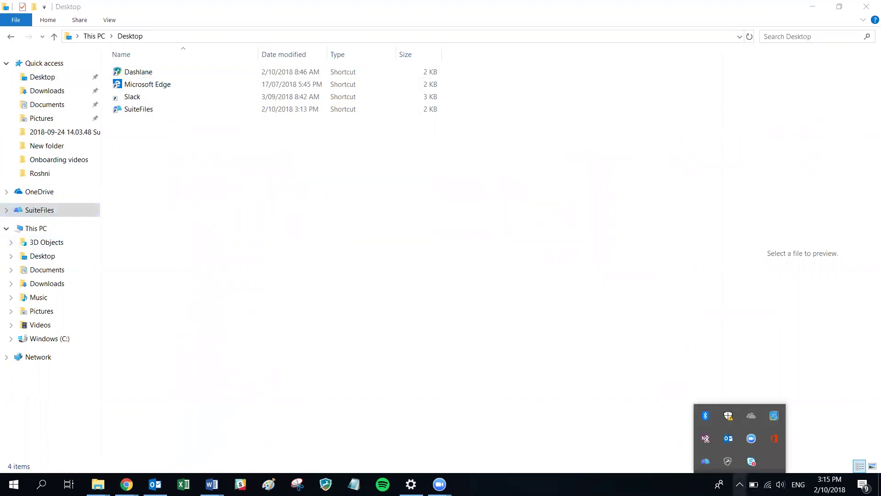
pyautogui.rightClick(705, 461)
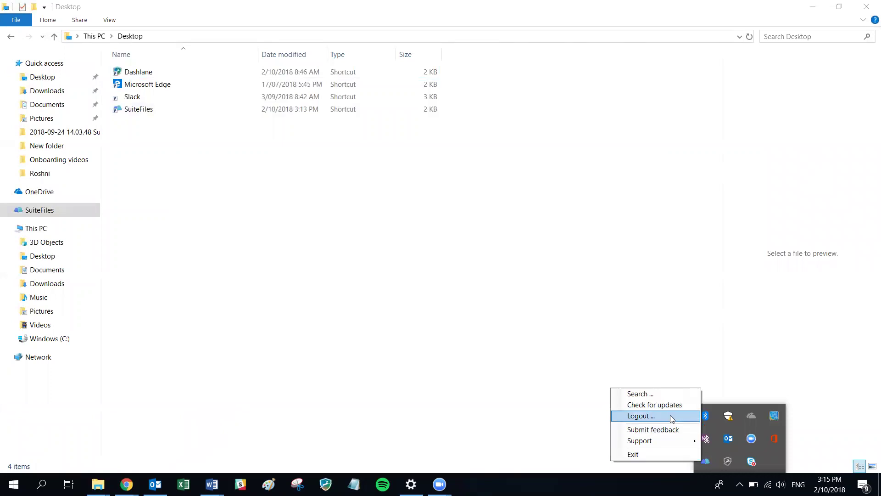
pyautogui.click(524, 377)
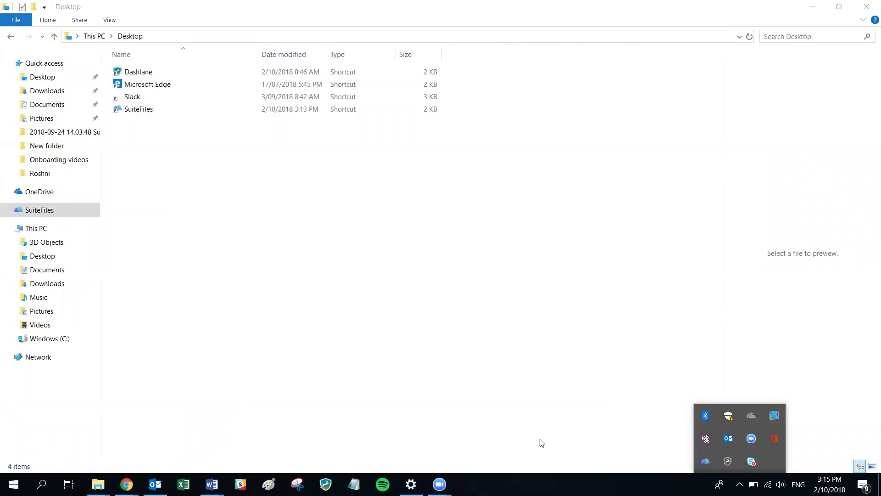